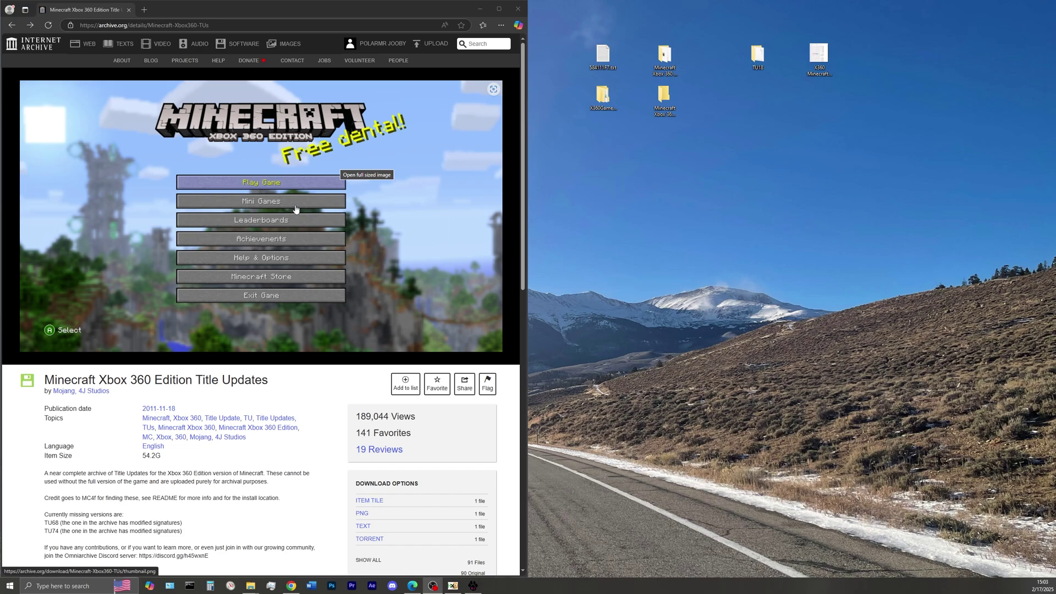
Show all files of the Minecraft Xbox 360 title updates item and look through the Minecraft Xbox 360 Edition TUs directory
{"action": "scroll", "coordinate": [295, 209], "scroll_direction": "down", "scroll_amount": 3}
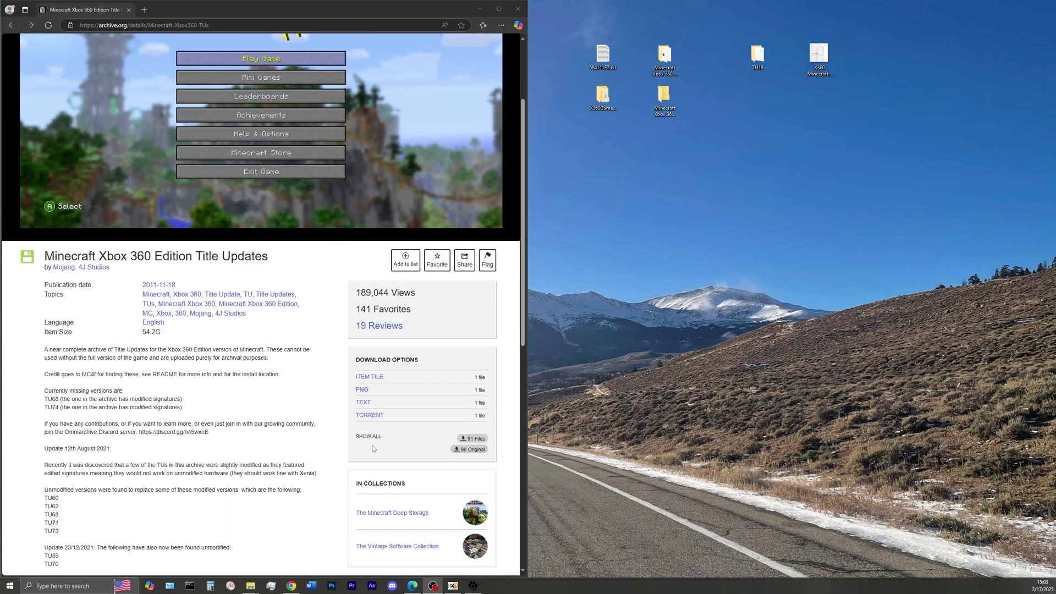
{"action": "left_click", "coordinate": [367, 437]}
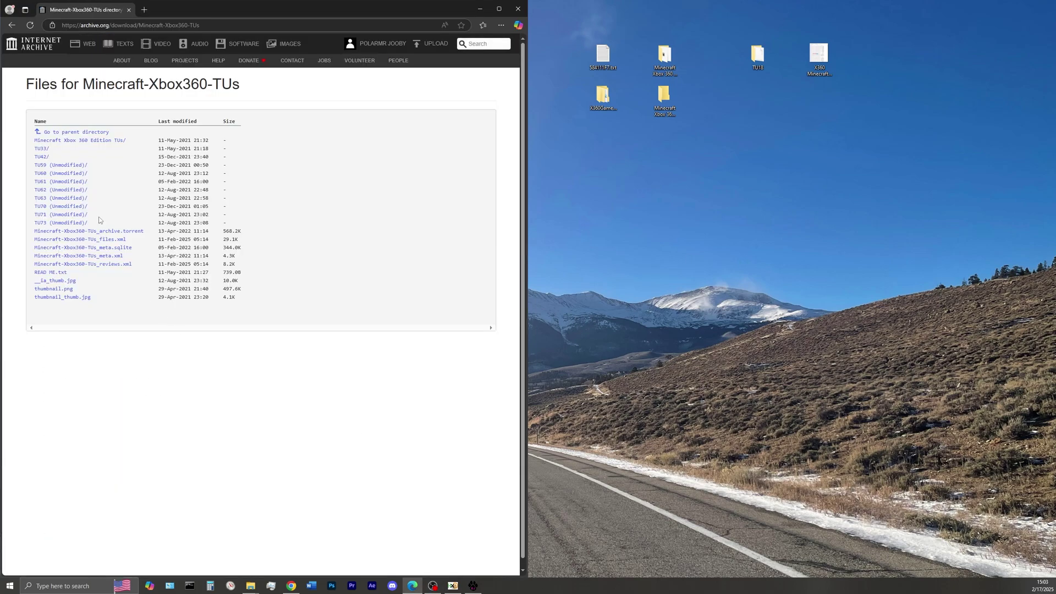
{"action": "left_click", "coordinate": [80, 141]}
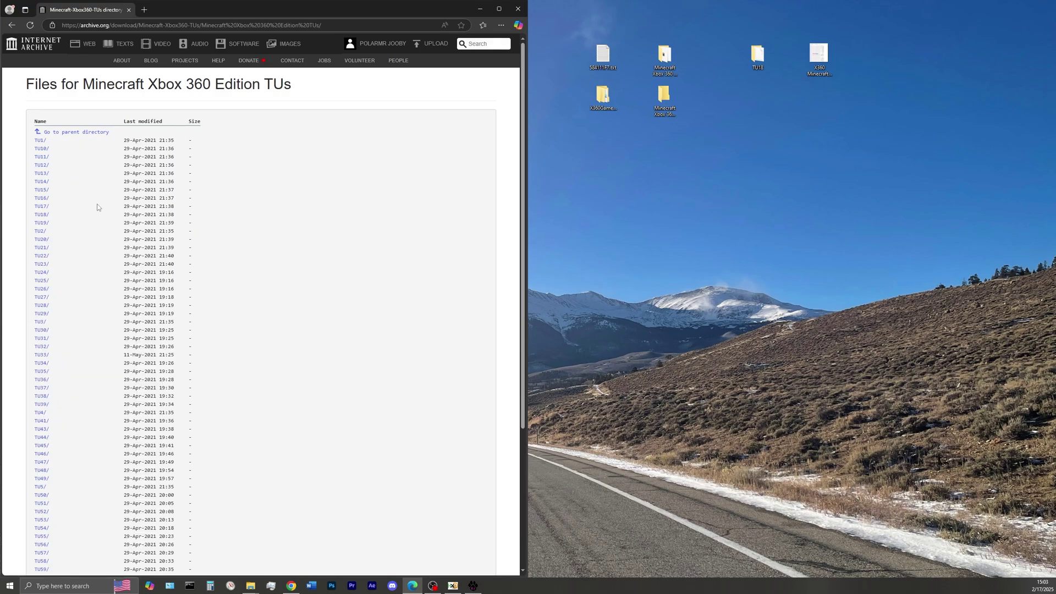
{"action": "scroll", "coordinate": [98, 208], "scroll_direction": "down", "scroll_amount": 4}
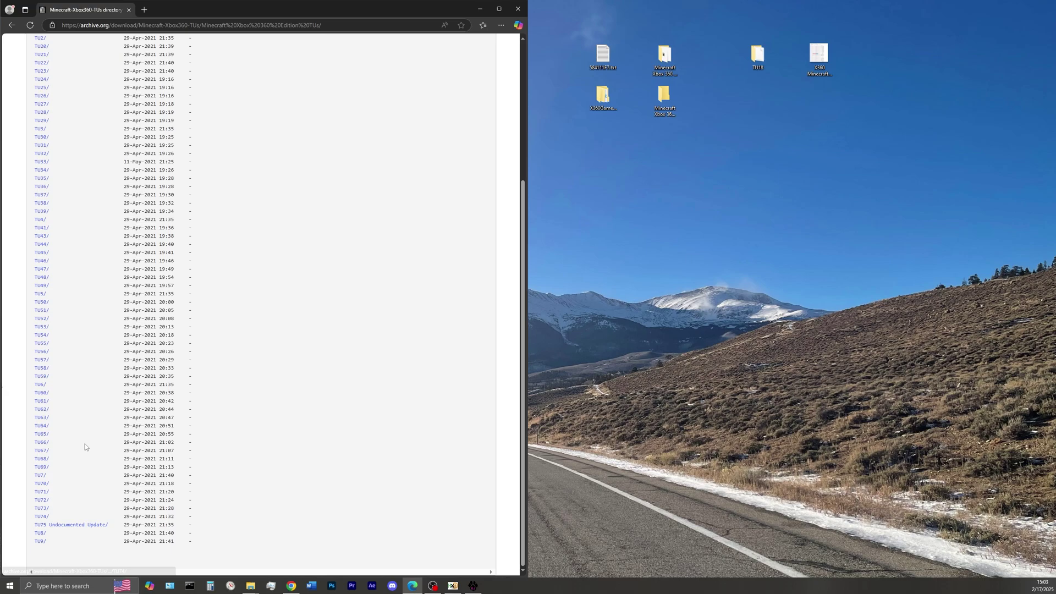
{"action": "scroll", "coordinate": [92, 358], "scroll_direction": "up", "scroll_amount": 4}
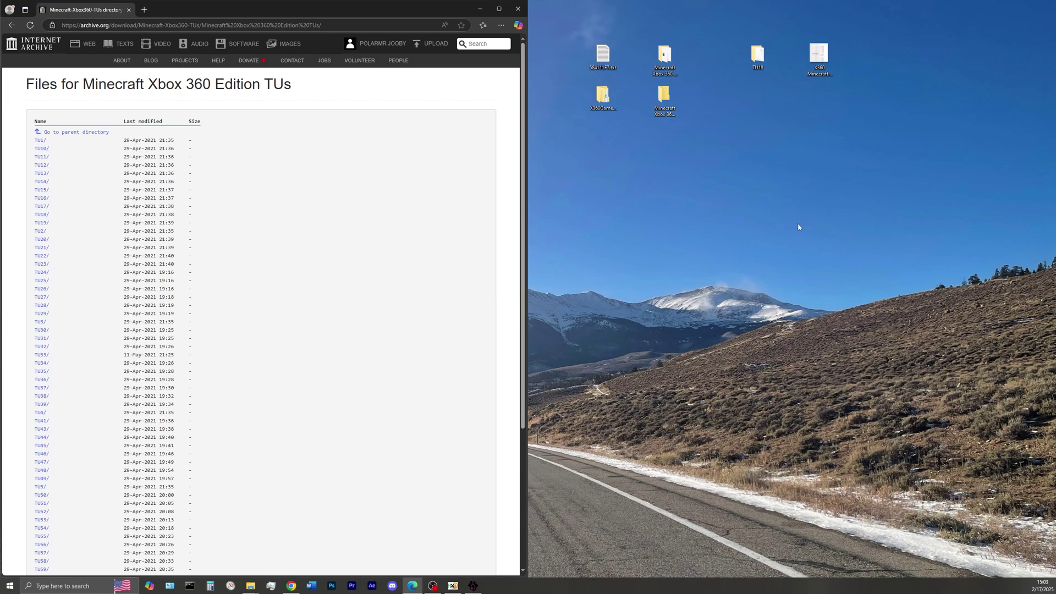
Check the title update file in the desktop's TU18 folder, close the folder and minimize the browser
{"action": "double_click", "coordinate": [757, 55]}
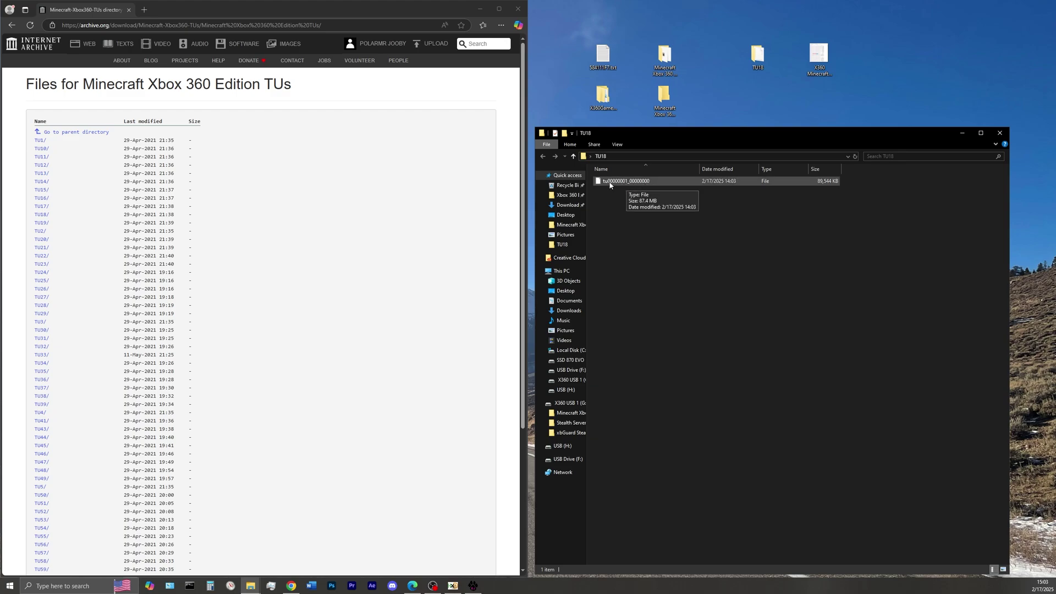
{"action": "left_click", "coordinate": [1000, 134]}
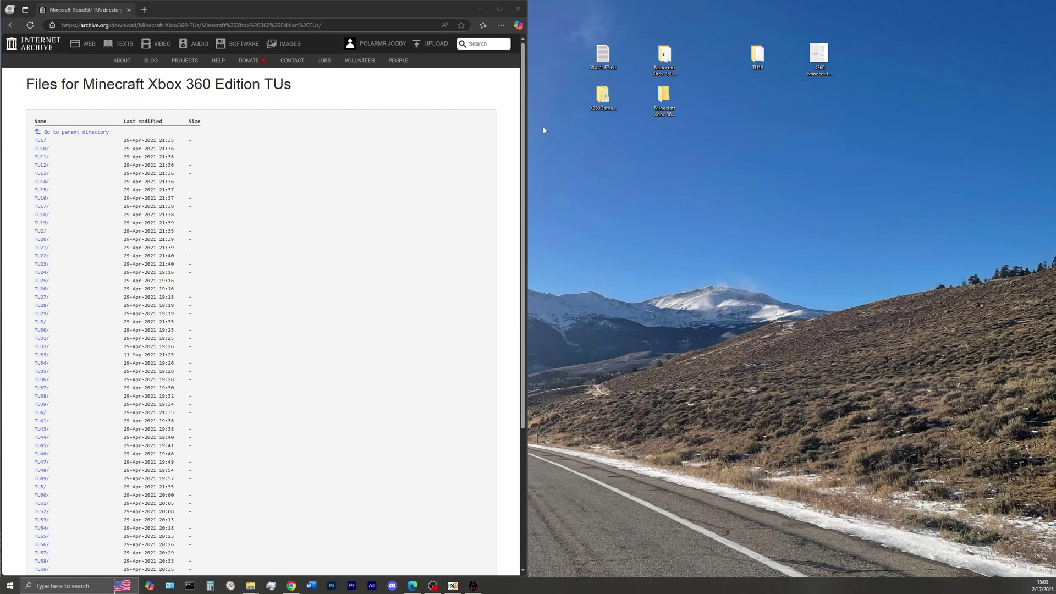
{"action": "left_click", "coordinate": [481, 14]}
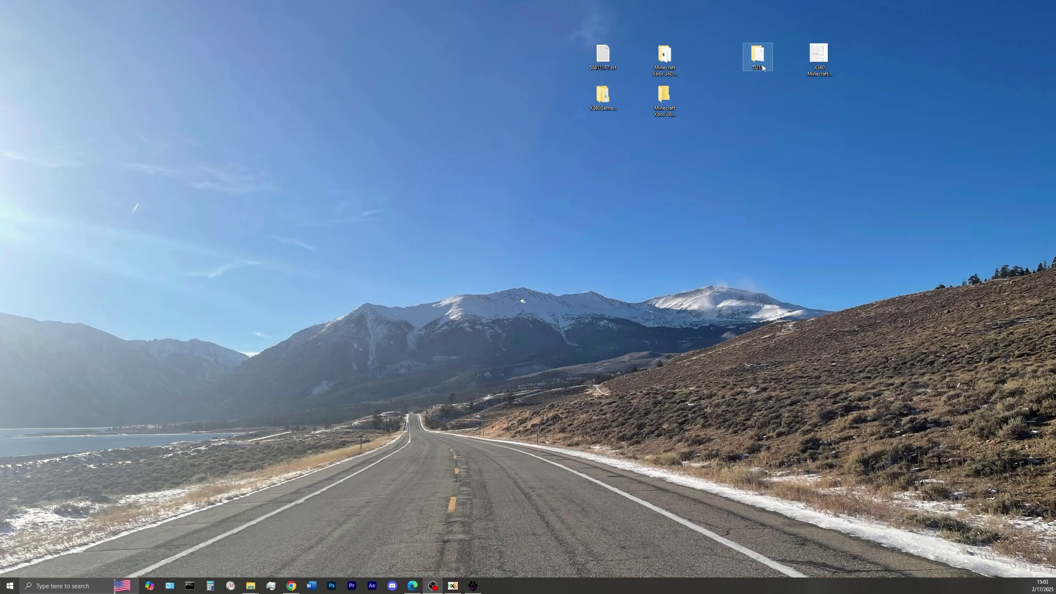
Switch to Le Fluffie and open the package tu00000001_00000000 from the desktop's TU18 folder
{"action": "left_click", "coordinate": [473, 586]}
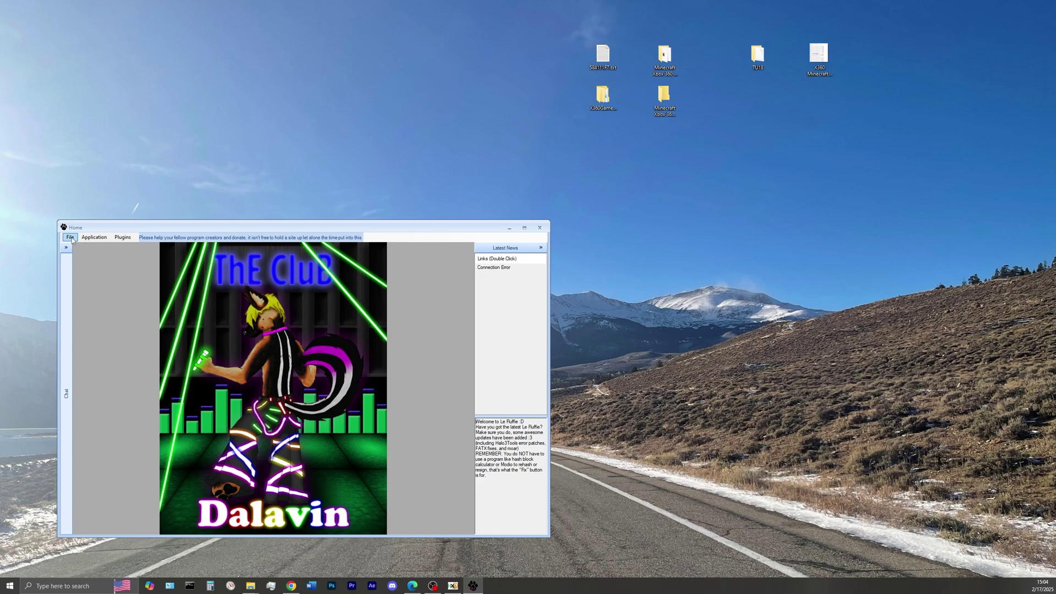
{"action": "left_click", "coordinate": [70, 238]}
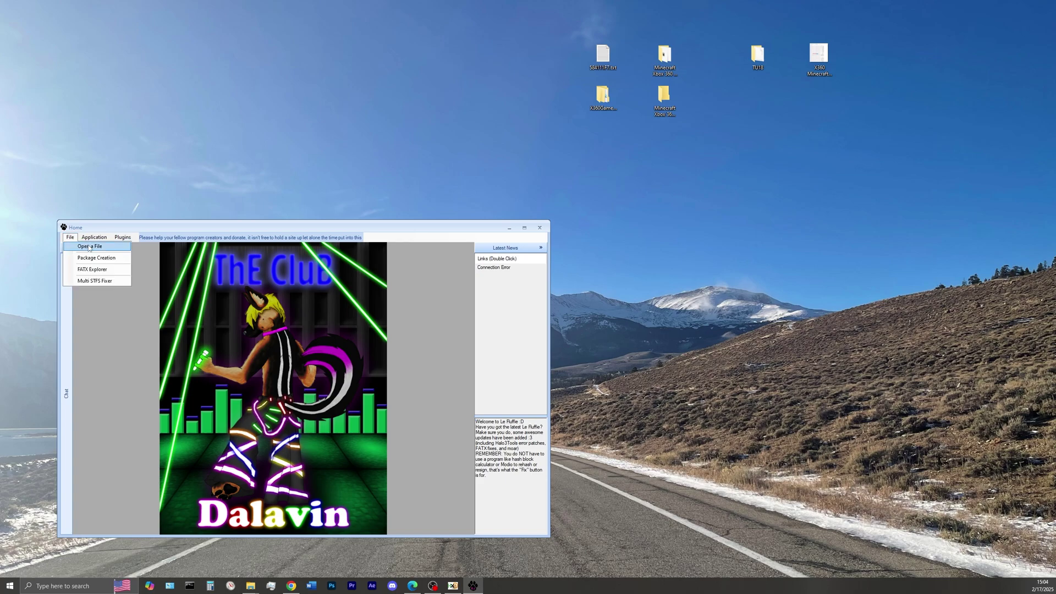
{"action": "left_click", "coordinate": [88, 245]}
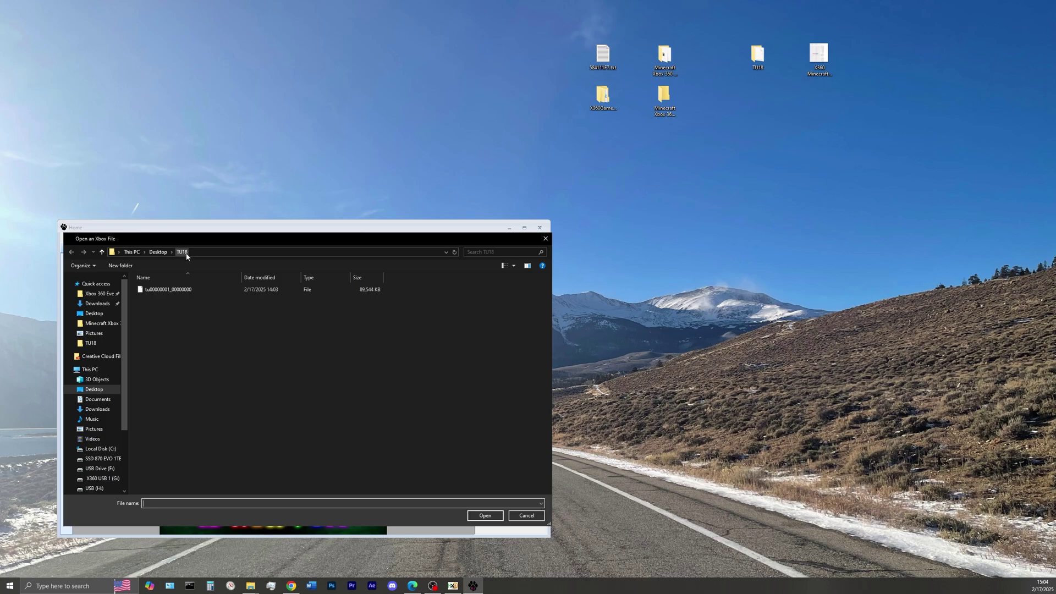
{"action": "left_click", "coordinate": [183, 291]}
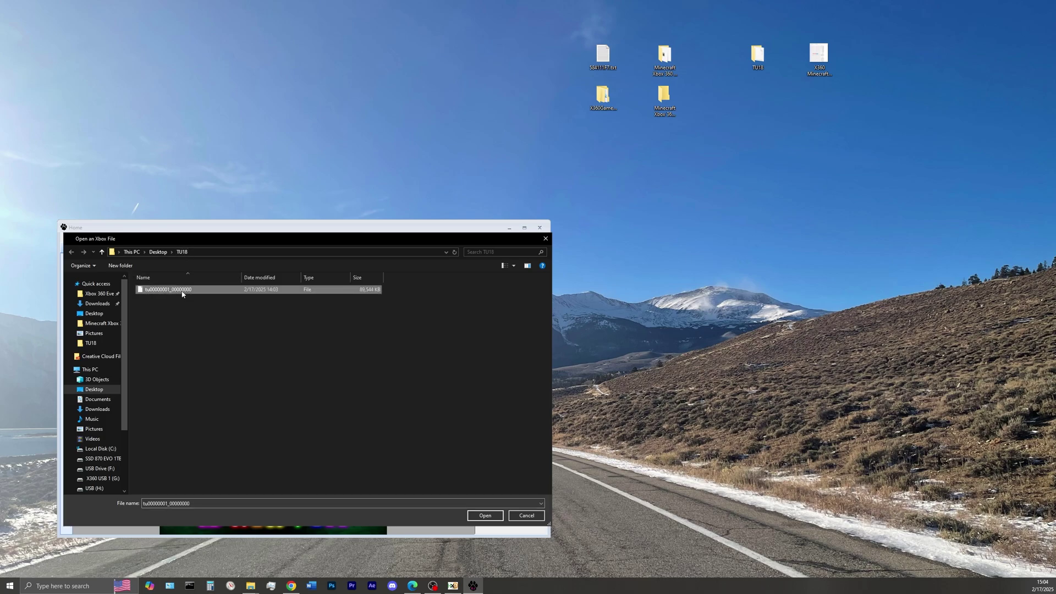
{"action": "left_click", "coordinate": [485, 517]}
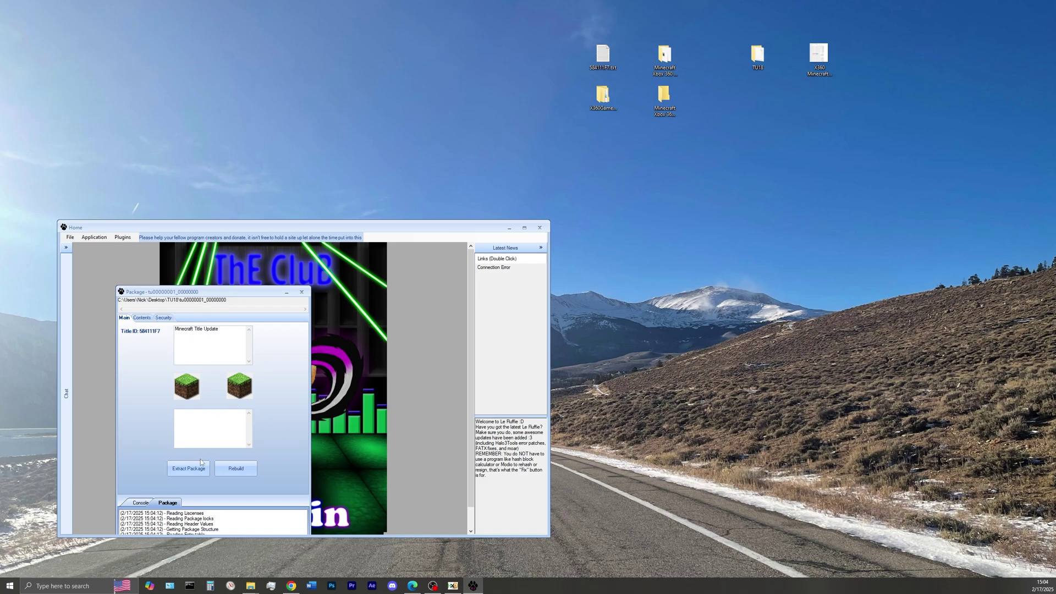
Extract the package into the desktop's TU18 folder, close the package and minimize Le Fluffie
{"action": "left_click", "coordinate": [200, 466]}
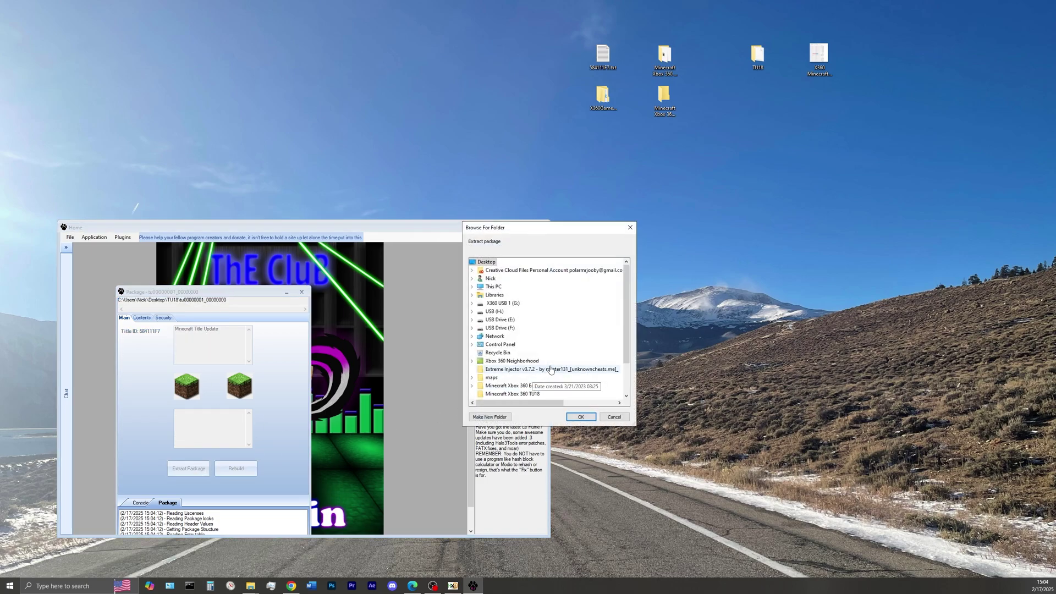
{"action": "scroll", "coordinate": [550, 369], "scroll_direction": "down", "scroll_amount": 2}
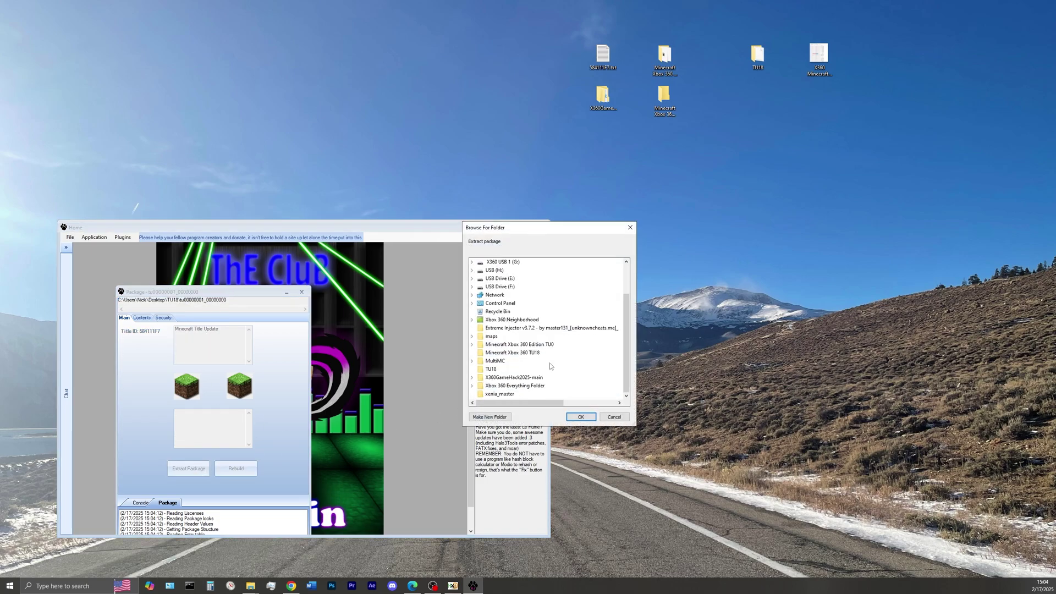
{"action": "left_click", "coordinate": [491, 370]}
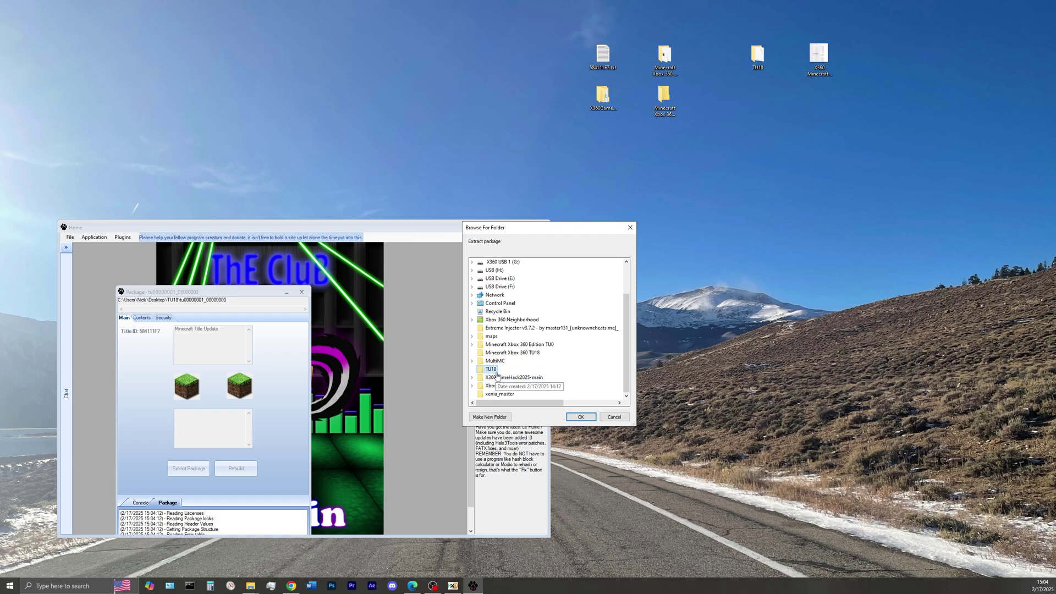
{"action": "left_click", "coordinate": [582, 417]}
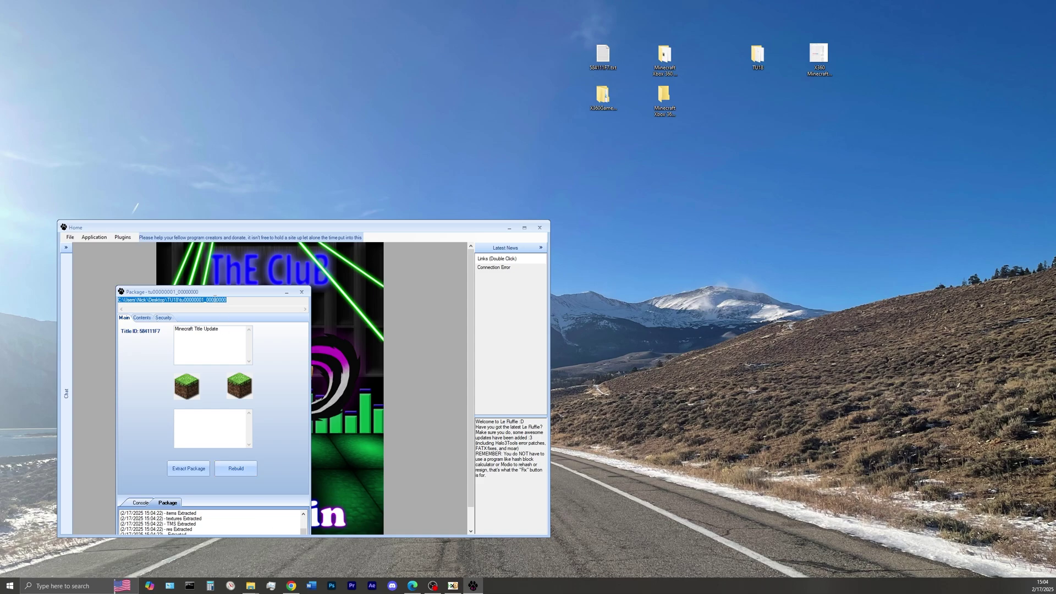
{"action": "left_click_drag", "start_coordinate": [215, 292], "coordinate": [217, 266]}
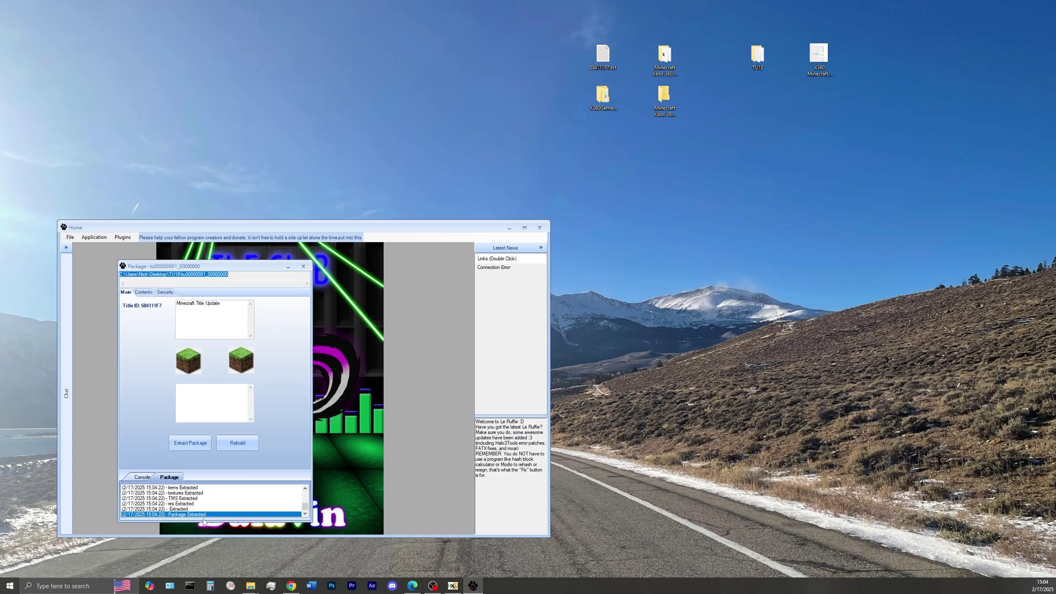
{"action": "left_click", "coordinate": [304, 267]}
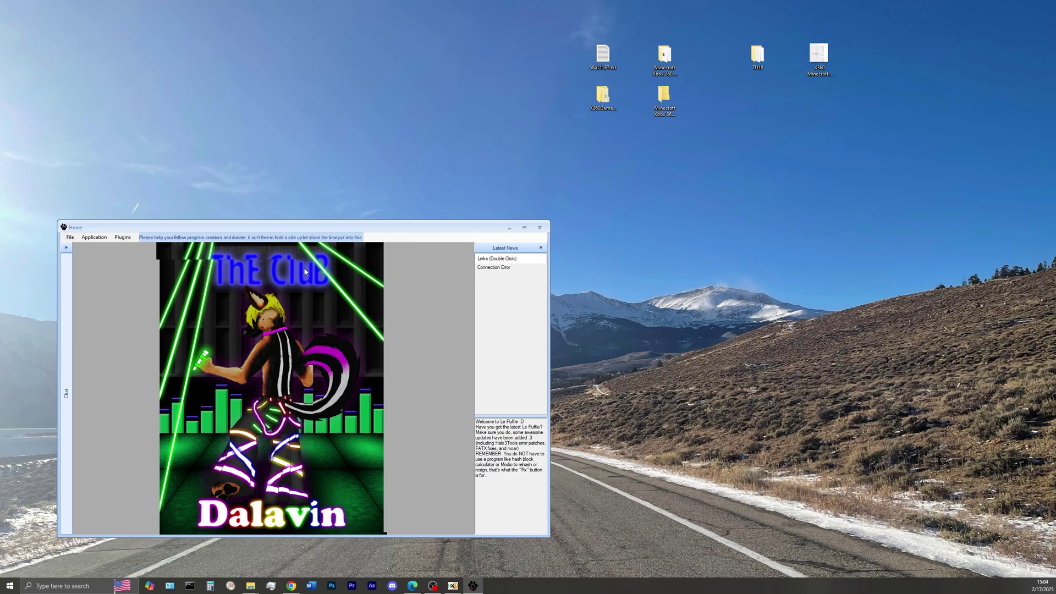
{"action": "left_click", "coordinate": [510, 227]}
Examine the extracted files in the TU18 folder and the contents of its Root folder, leaving the TU18 window open
{"action": "double_click", "coordinate": [757, 55]}
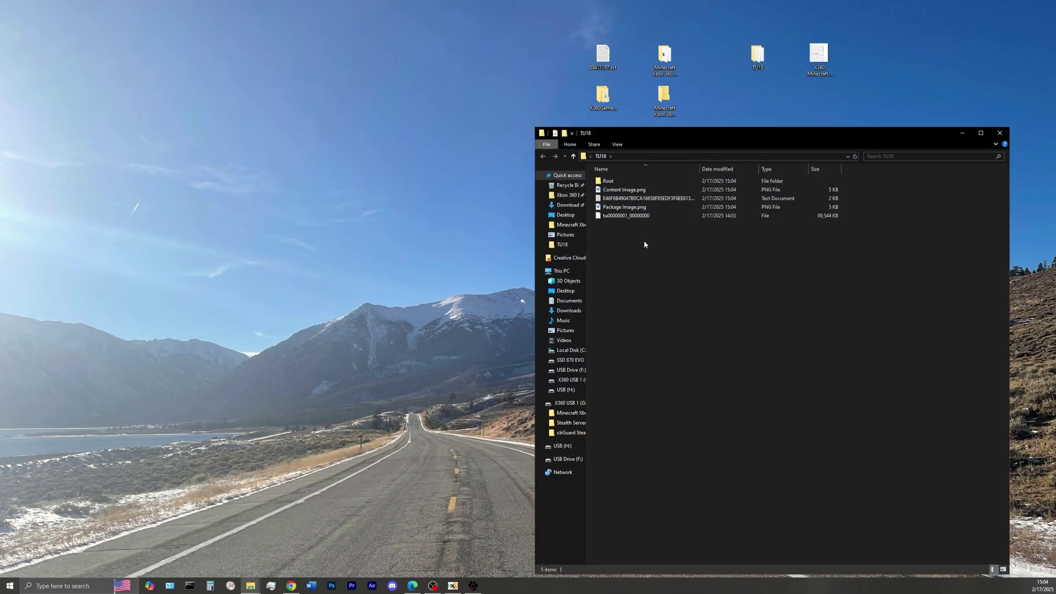
{"action": "left_click", "coordinate": [628, 208]}
{"action": "left_click", "coordinate": [636, 199]}
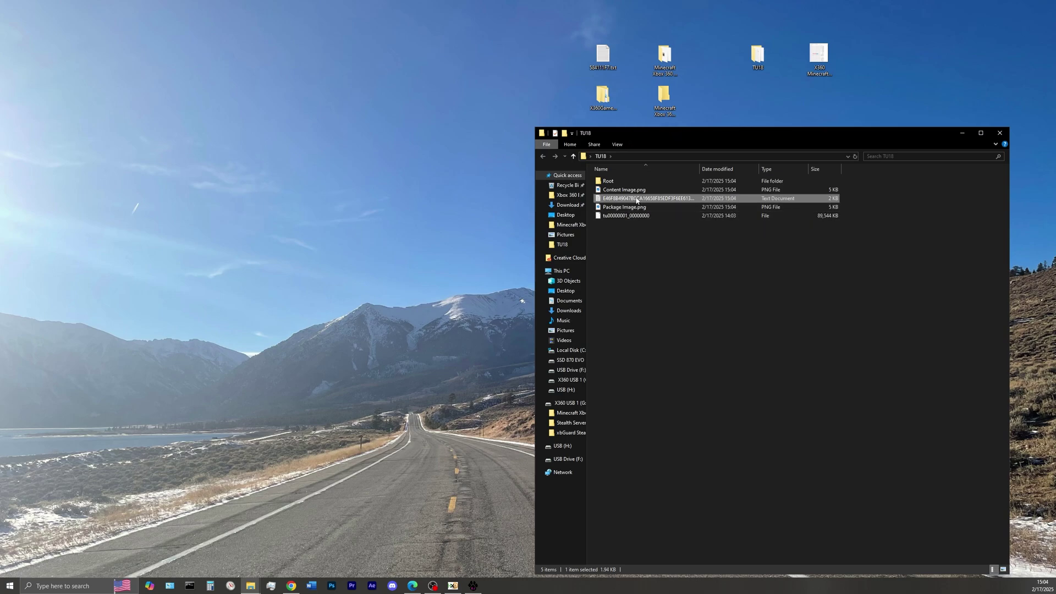
{"action": "left_click", "coordinate": [627, 190]}
{"action": "double_click", "coordinate": [614, 182]}
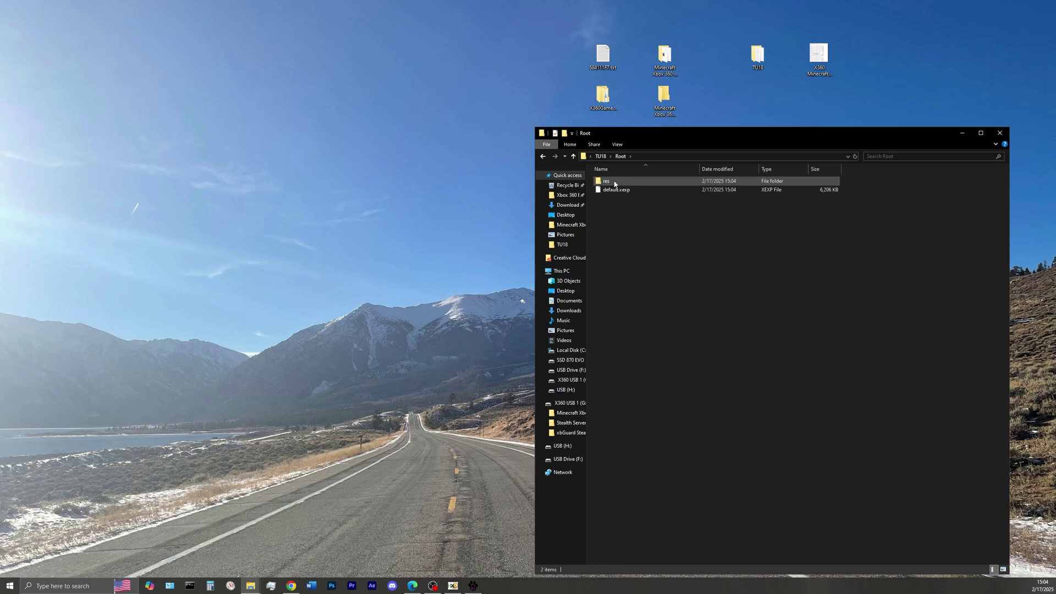
{"action": "left_click", "coordinate": [543, 156]}
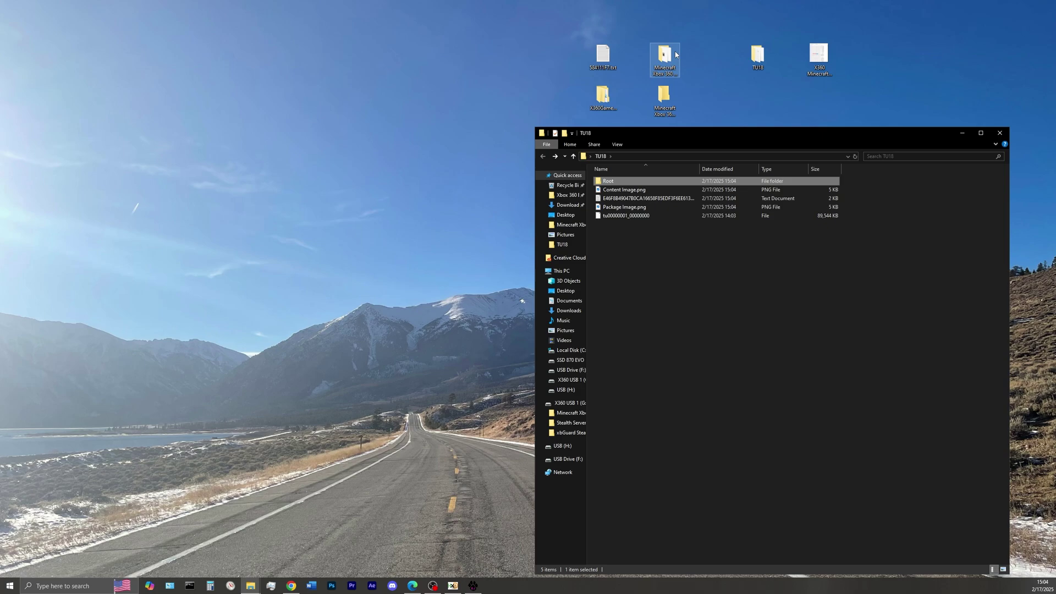
{"action": "left_click_drag", "start_coordinate": [910, 142], "coordinate": [949, 143]}
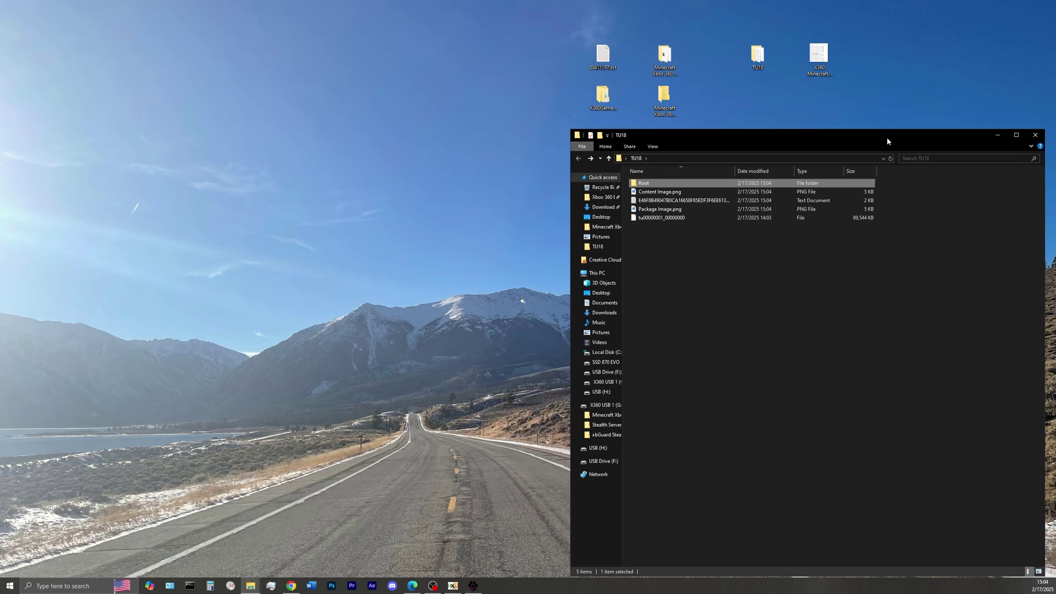
Copy all the files from the Minecraft Xbox 360 Edition TU0 folder and close that folder
{"action": "left_click", "coordinate": [670, 83]}
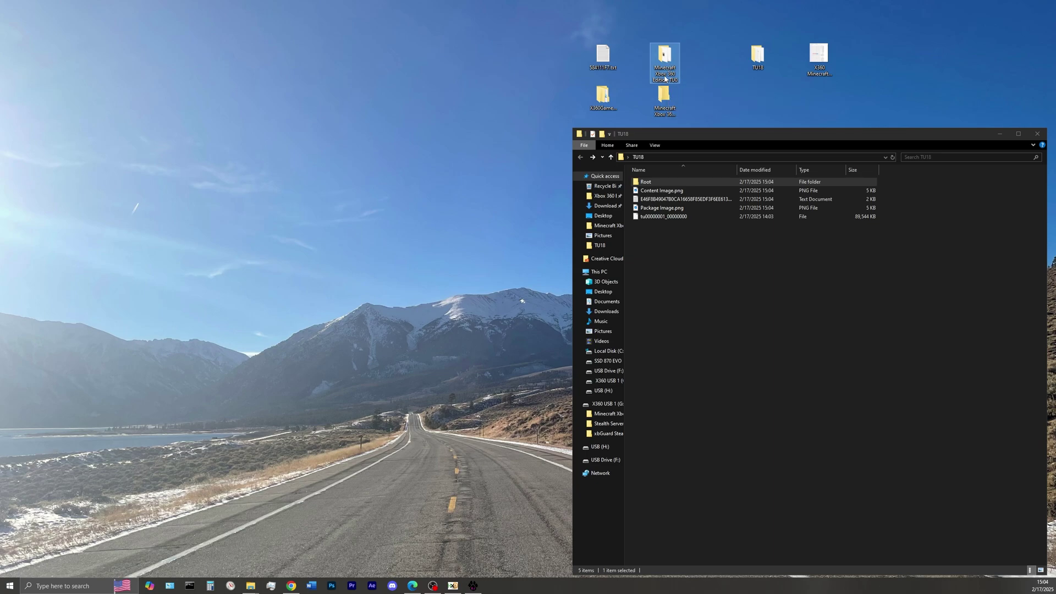
{"action": "double_click", "coordinate": [665, 62]}
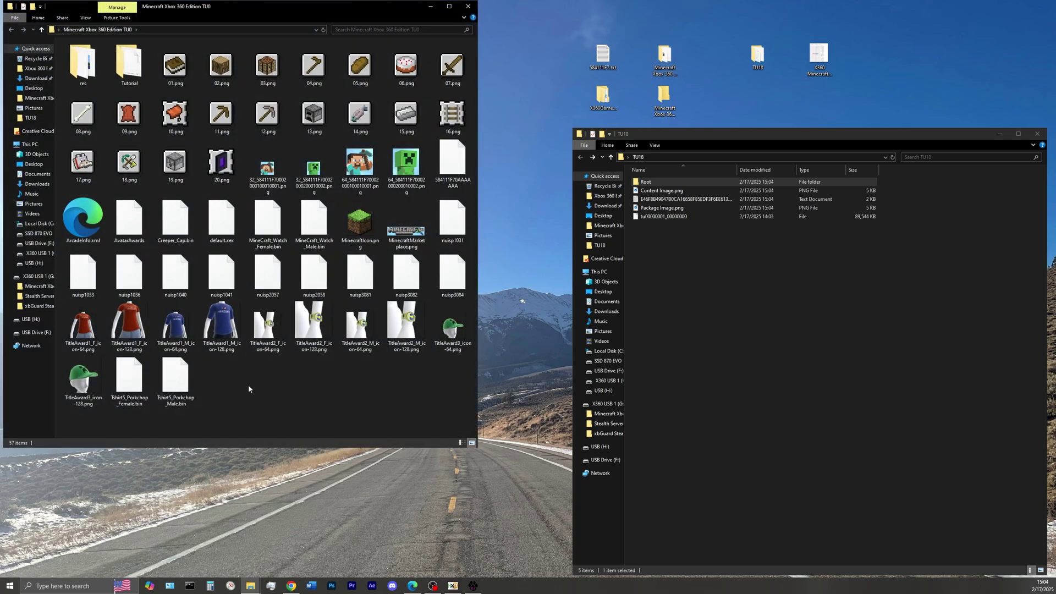
{"action": "key", "text": "ctrl+a"}
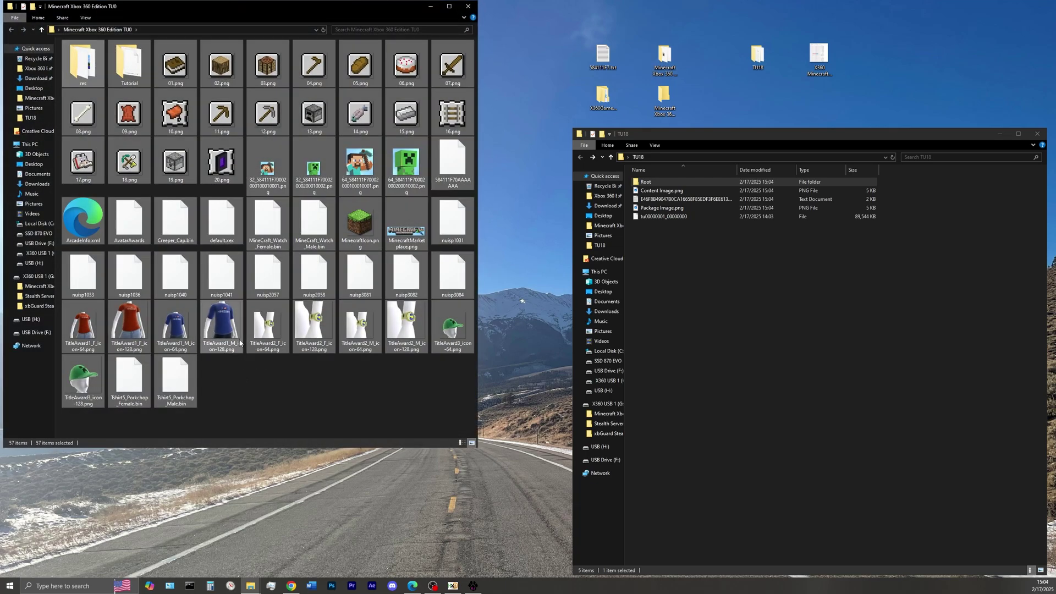
{"action": "right_click", "coordinate": [269, 268]}
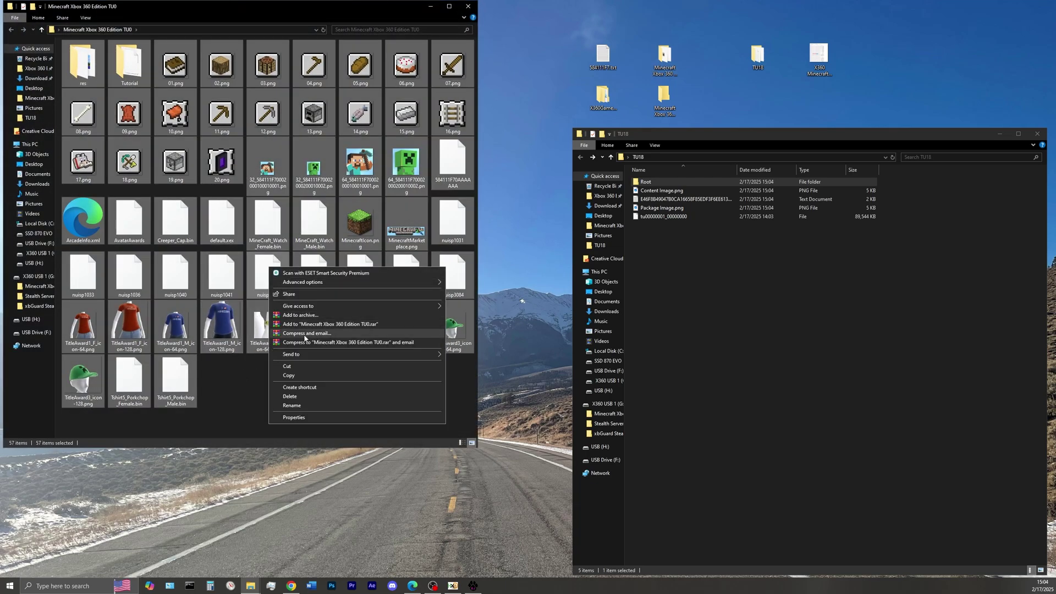
{"action": "left_click", "coordinate": [291, 378]}
{"action": "left_click", "coordinate": [468, 7]}
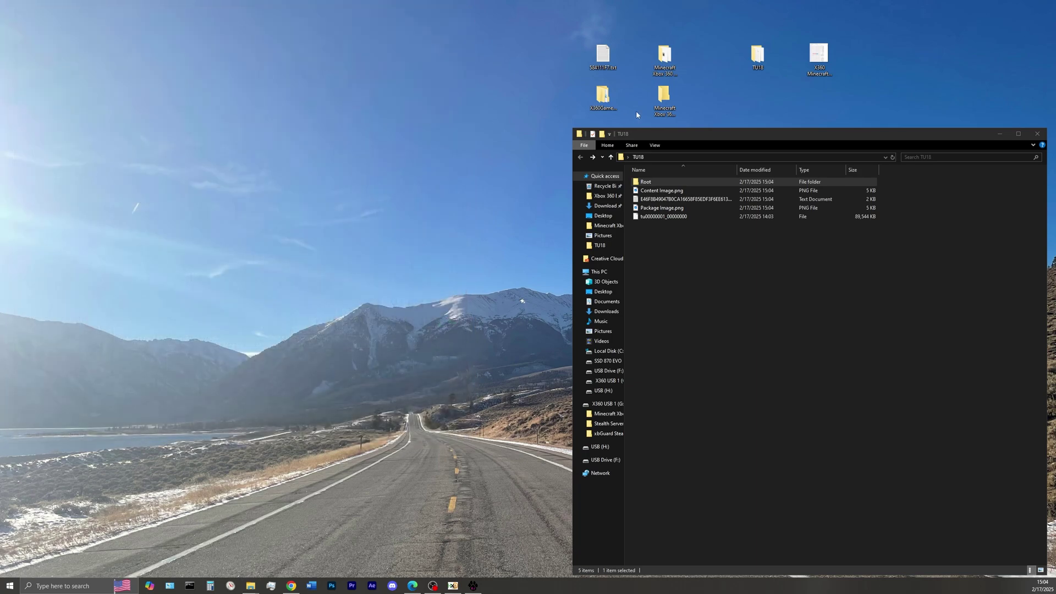
Move the Minecraft Xbox 360 TU18 folder to a free area of the desktop and paste the copied TU0 files into it
{"action": "left_click_drag", "start_coordinate": [665, 98], "coordinate": [270, 65]}
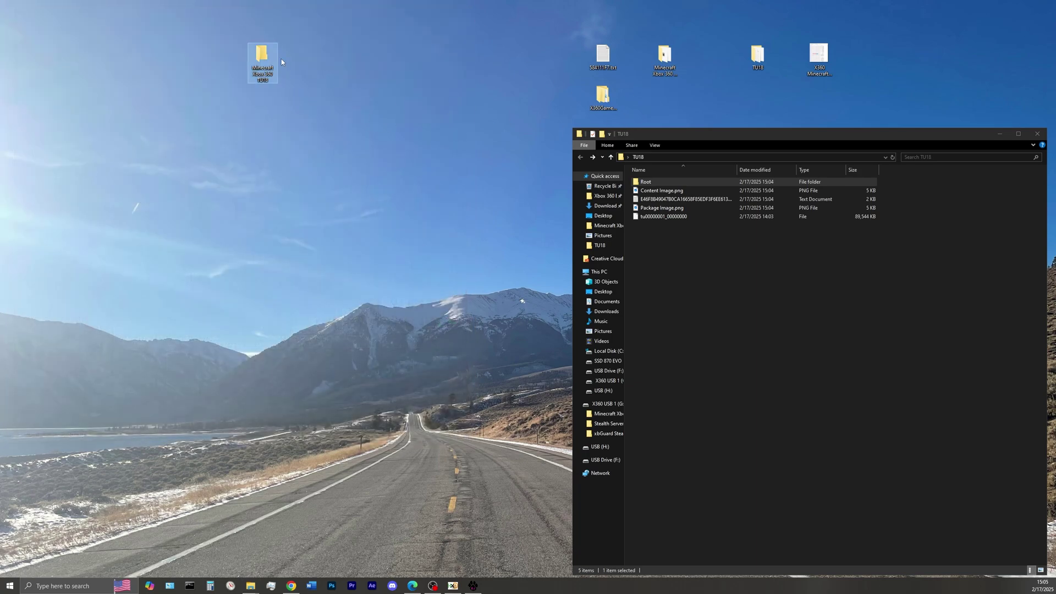
{"action": "mouse_move", "coordinate": [262, 76]}
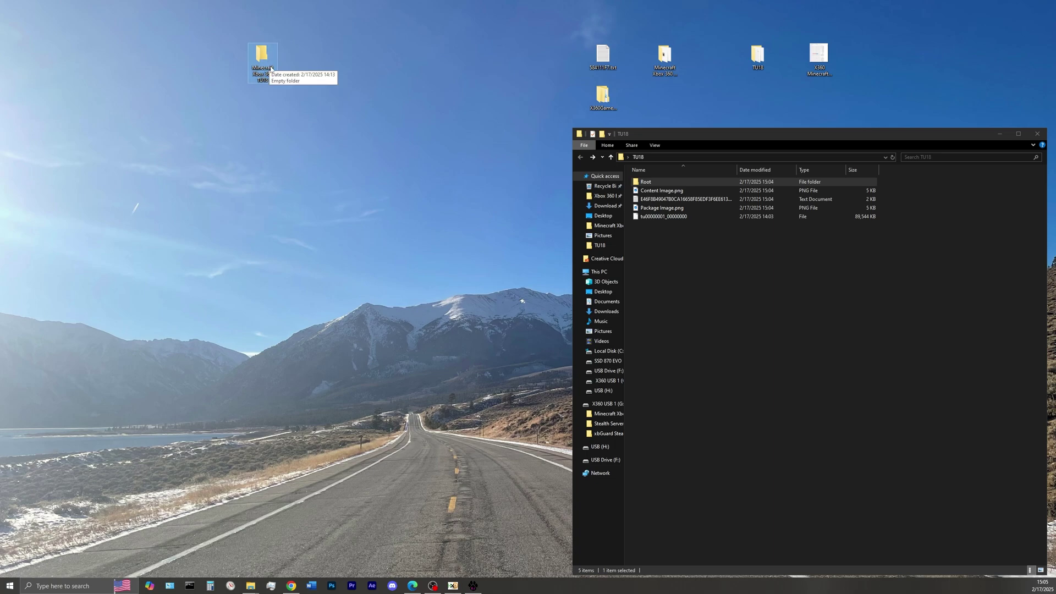
{"action": "double_click", "coordinate": [263, 63]}
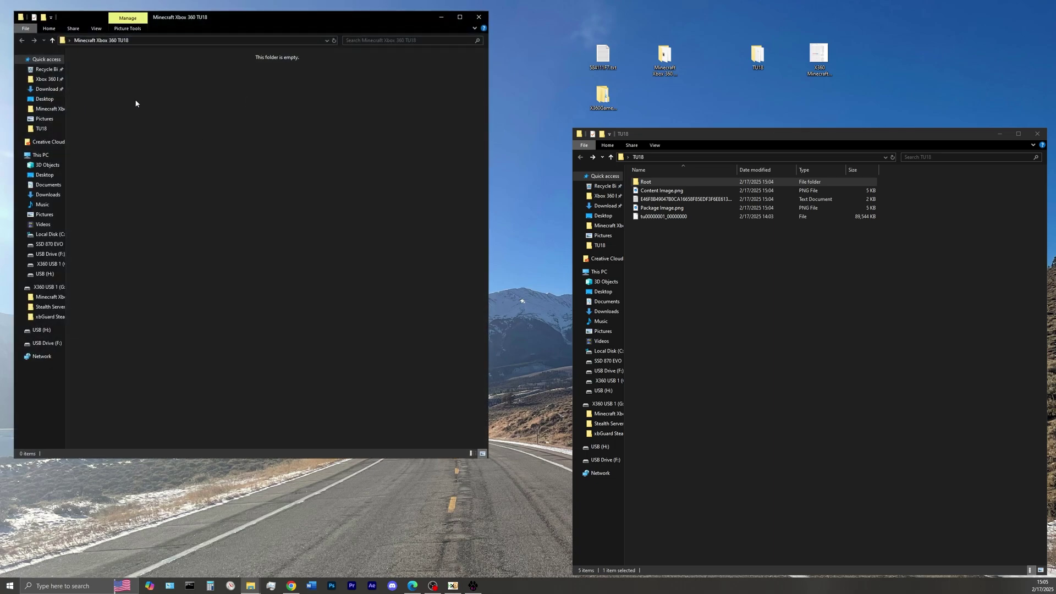
{"action": "key", "text": "ctrl+v"}
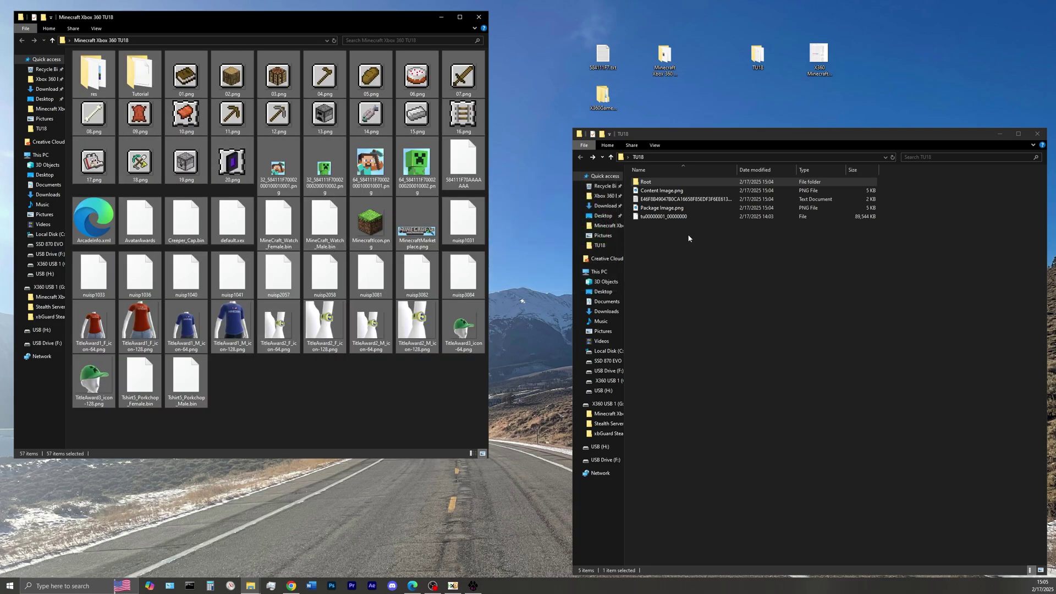
Copy the res folder and default.xexp from the Root folder inside TU18
{"action": "left_click", "coordinate": [650, 185]}
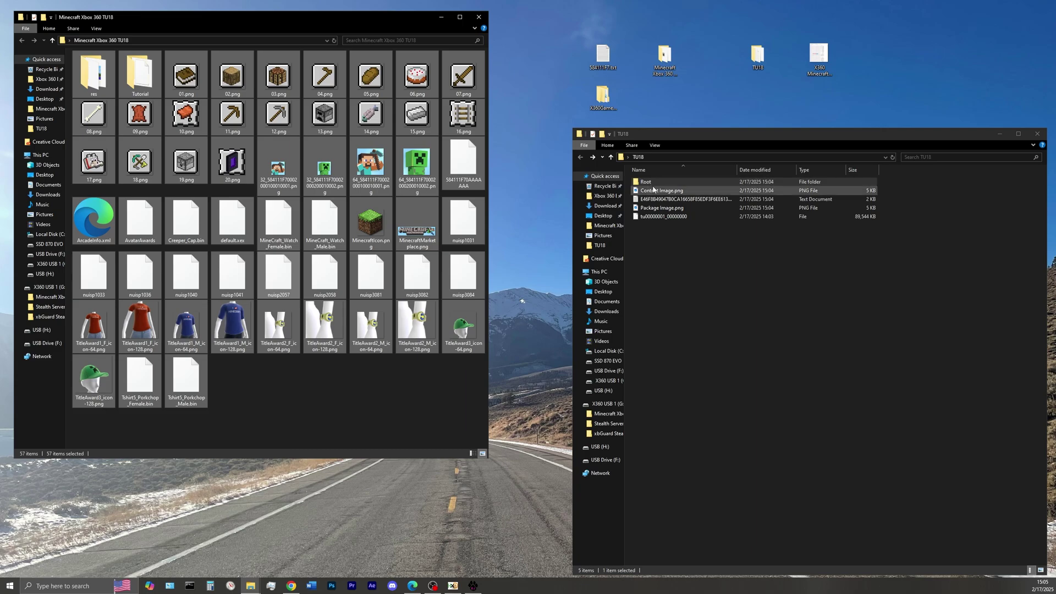
{"action": "double_click", "coordinate": [649, 186]}
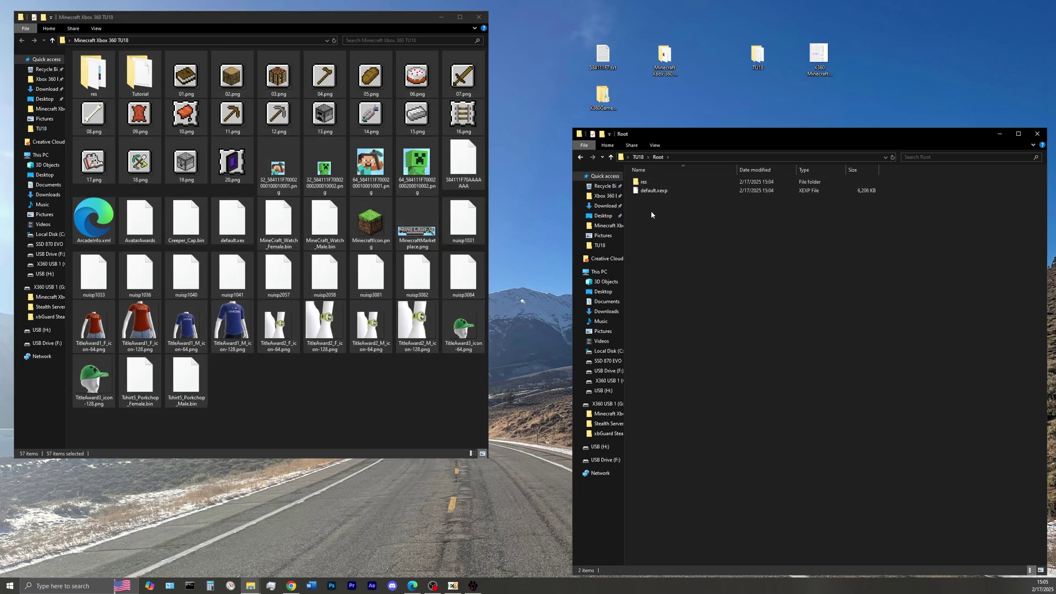
{"action": "left_click_drag", "start_coordinate": [651, 210], "coordinate": [654, 185]}
{"action": "right_click", "coordinate": [655, 184]}
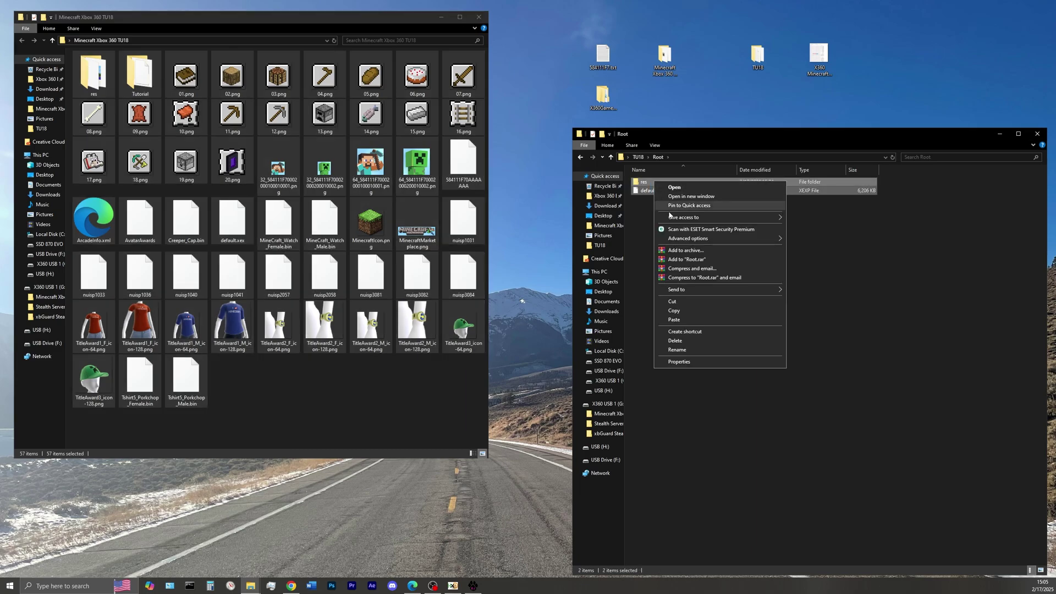
{"action": "left_click", "coordinate": [678, 311]}
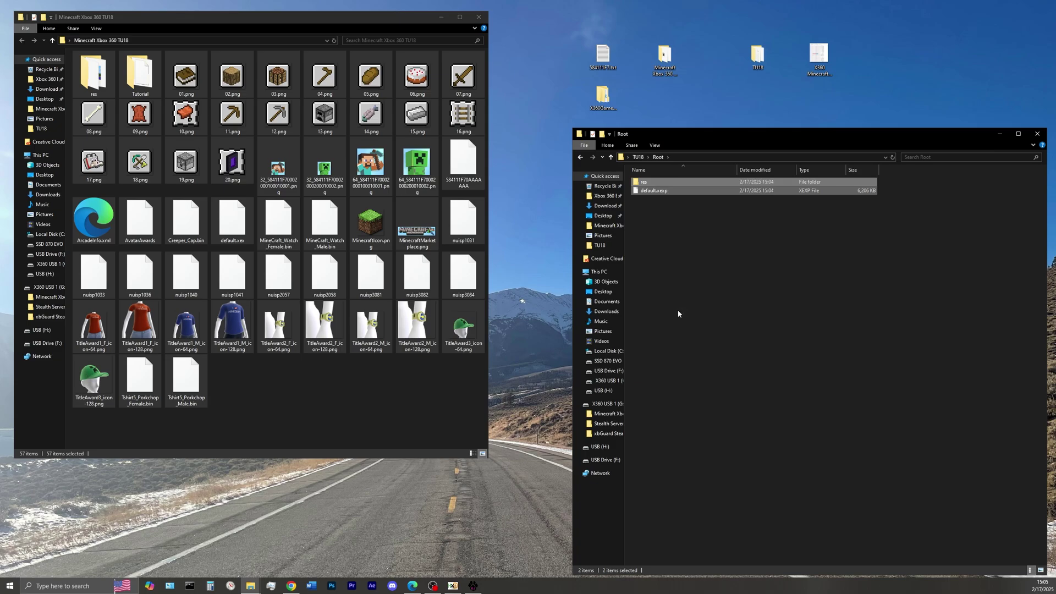
Paste the copied update files into the Minecraft Xbox 360 TU18 folder, replacing files with the same names, and close both folder windows
{"action": "left_click", "coordinate": [336, 412]}
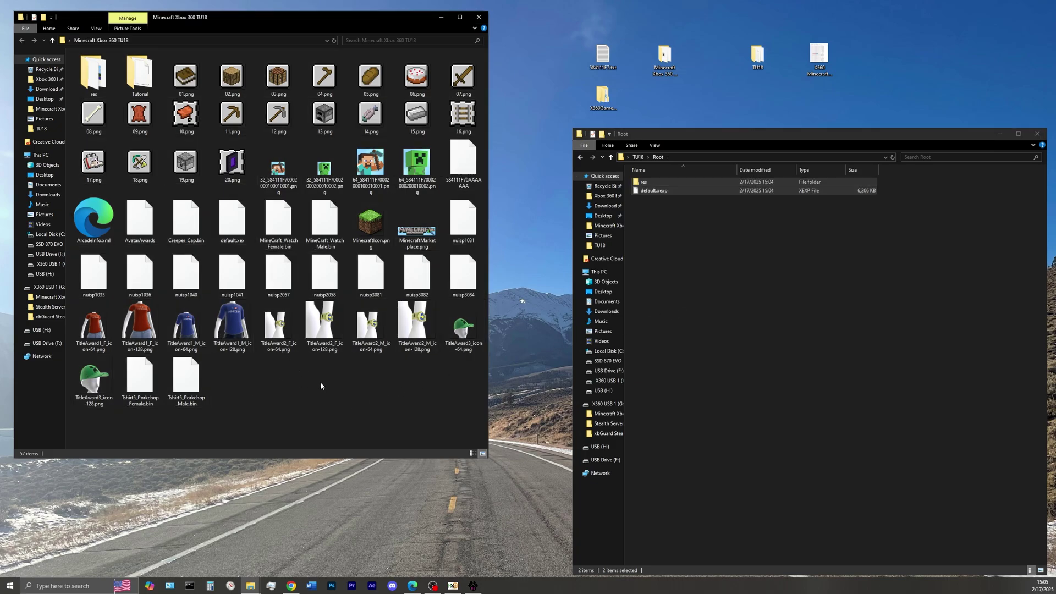
{"action": "right_click", "coordinate": [266, 376]}
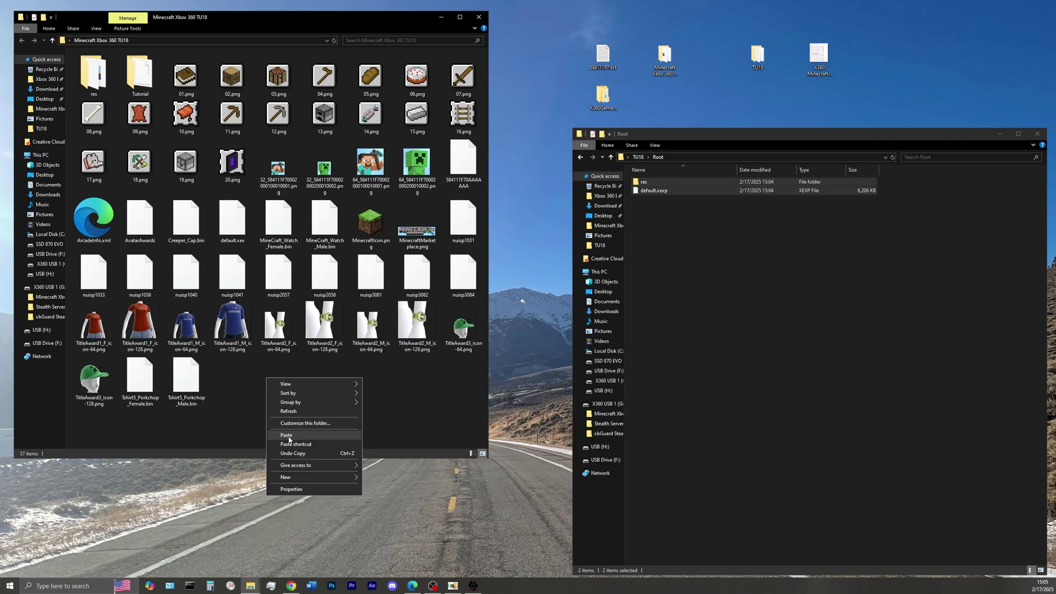
{"action": "left_click", "coordinate": [289, 436]}
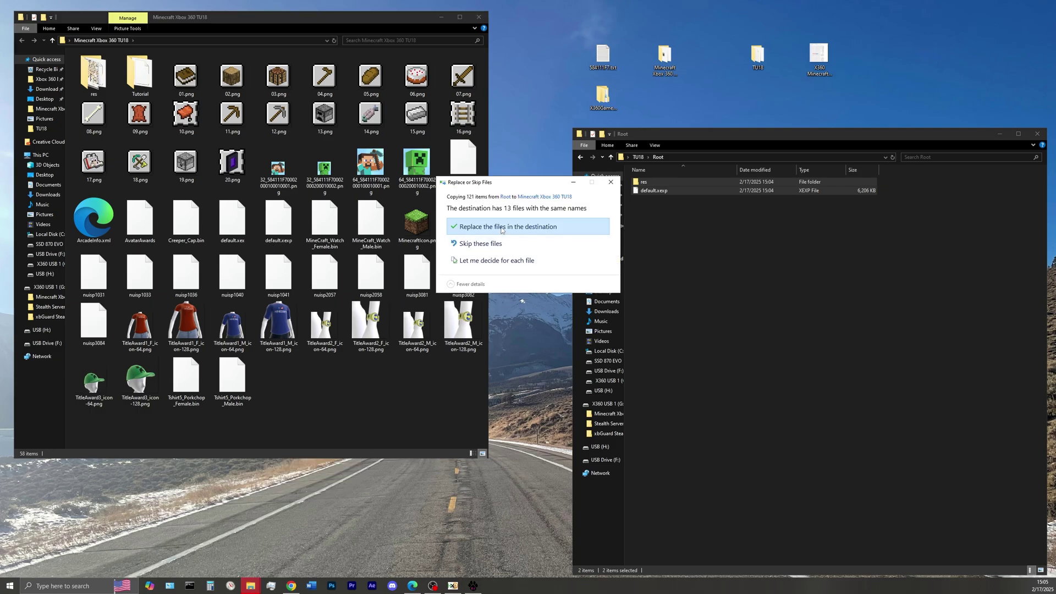
{"action": "left_click", "coordinate": [500, 228]}
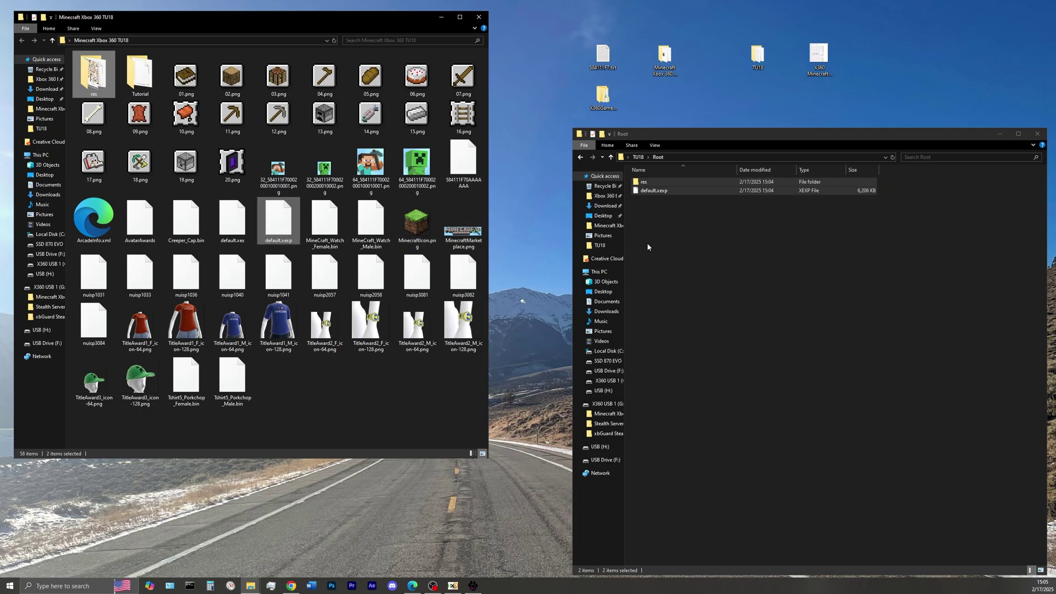
{"action": "left_click", "coordinate": [1038, 134]}
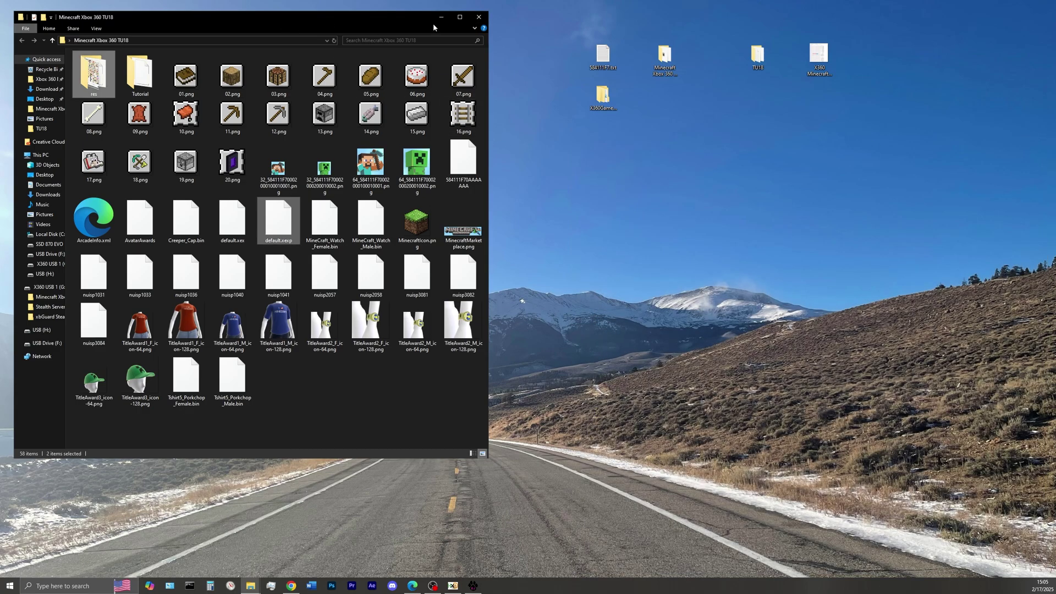
{"action": "left_click", "coordinate": [479, 18]}
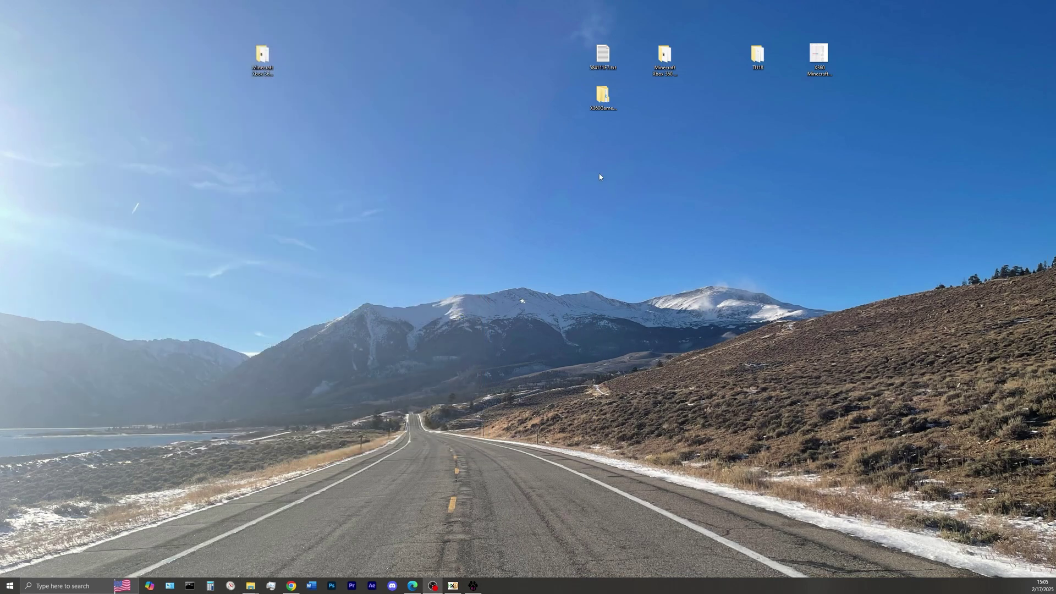
Open the desktop's X360GameHack2025-main folder and go down through the nested X360GameHack folders to bin\Debug
{"action": "left_click", "coordinate": [605, 91]}
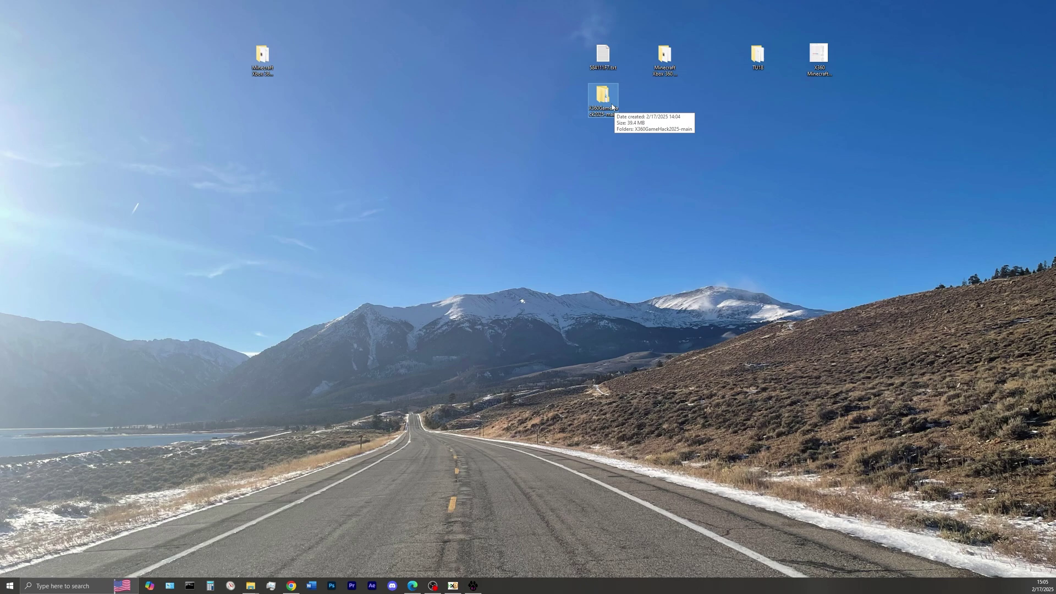
{"action": "double_click", "coordinate": [612, 108]}
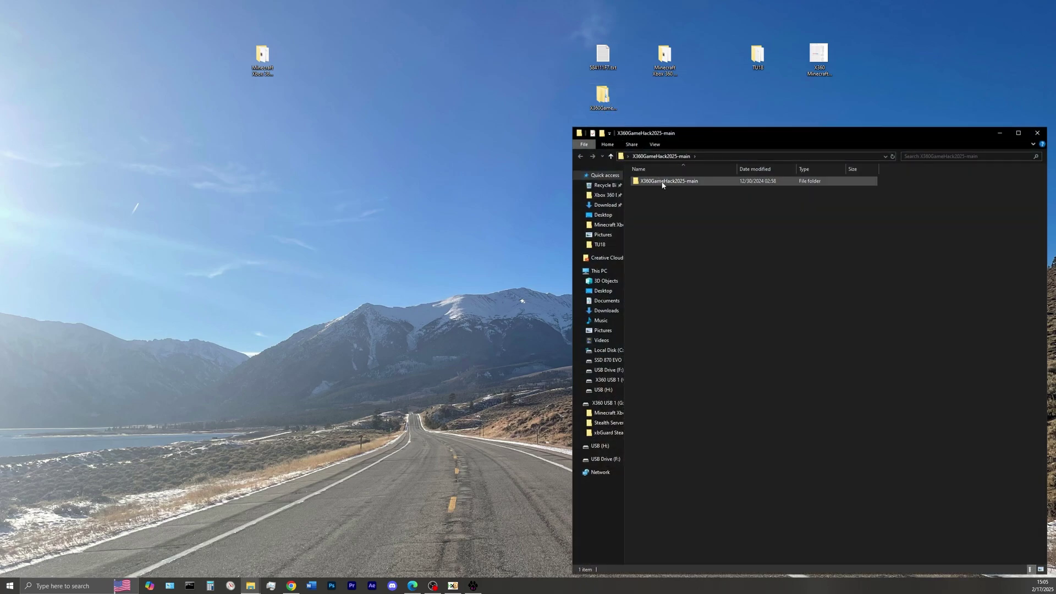
{"action": "double_click", "coordinate": [659, 183]}
{"action": "double_click", "coordinate": [658, 181]}
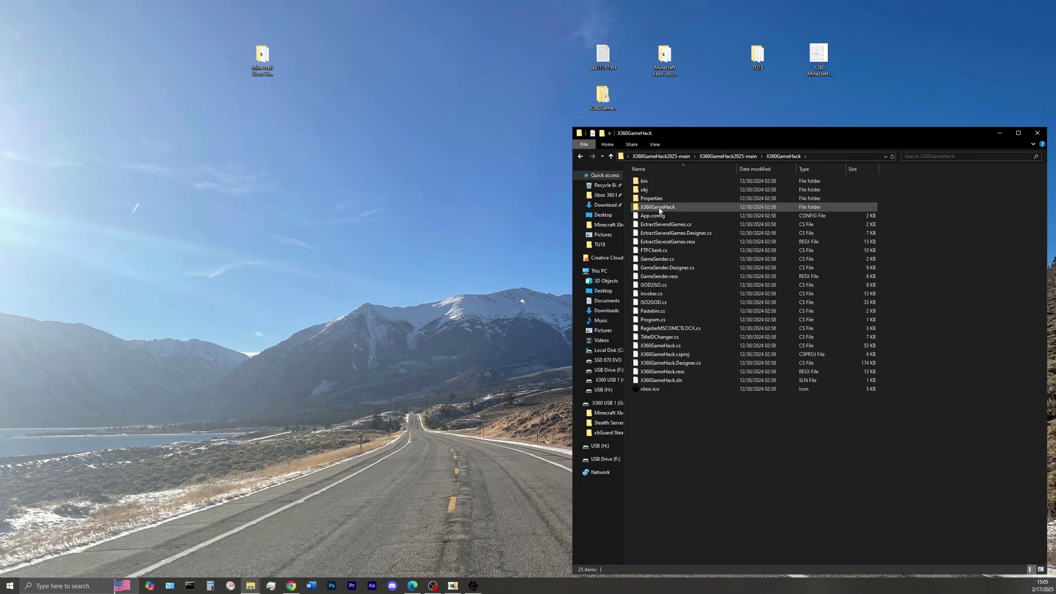
{"action": "left_click", "coordinate": [662, 208]}
{"action": "double_click", "coordinate": [661, 209]}
{"action": "double_click", "coordinate": [649, 183]}
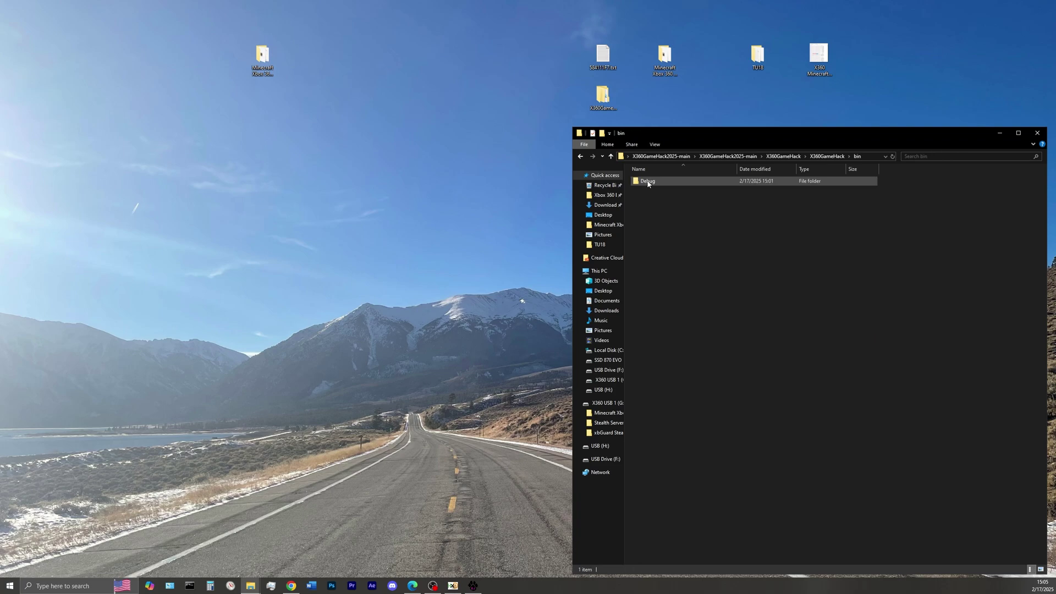
{"action": "double_click", "coordinate": [651, 182]}
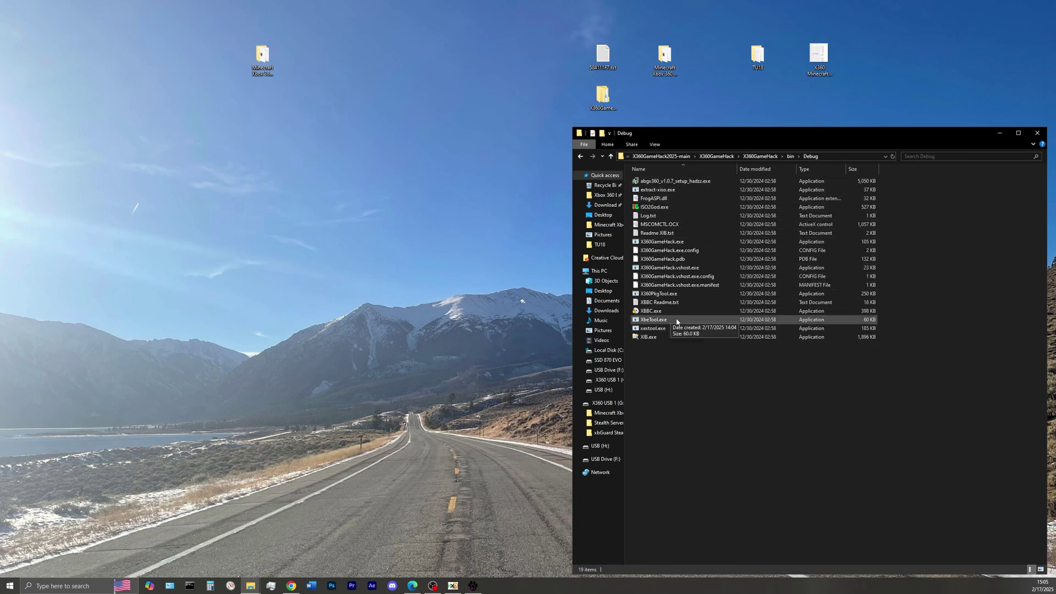
Open the Minecraft Xbox 360 TU18 folder beside the Debug window and copy its default.xex into the Debug folder
{"action": "double_click", "coordinate": [262, 55]}
{"action": "left_click_drag", "start_coordinate": [761, 129], "coordinate": [231, 58]}
{"action": "left_click", "coordinate": [270, 285]}
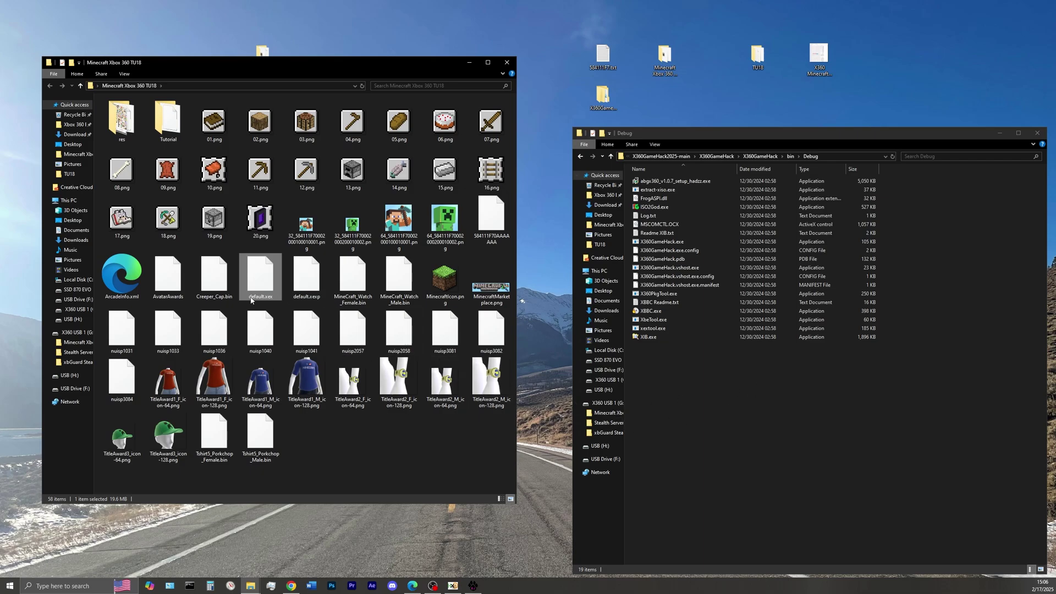
{"action": "right_click", "coordinate": [254, 272]}
{"action": "left_click", "coordinate": [277, 402]}
{"action": "right_click", "coordinate": [713, 382]}
{"action": "left_click", "coordinate": [737, 441]}
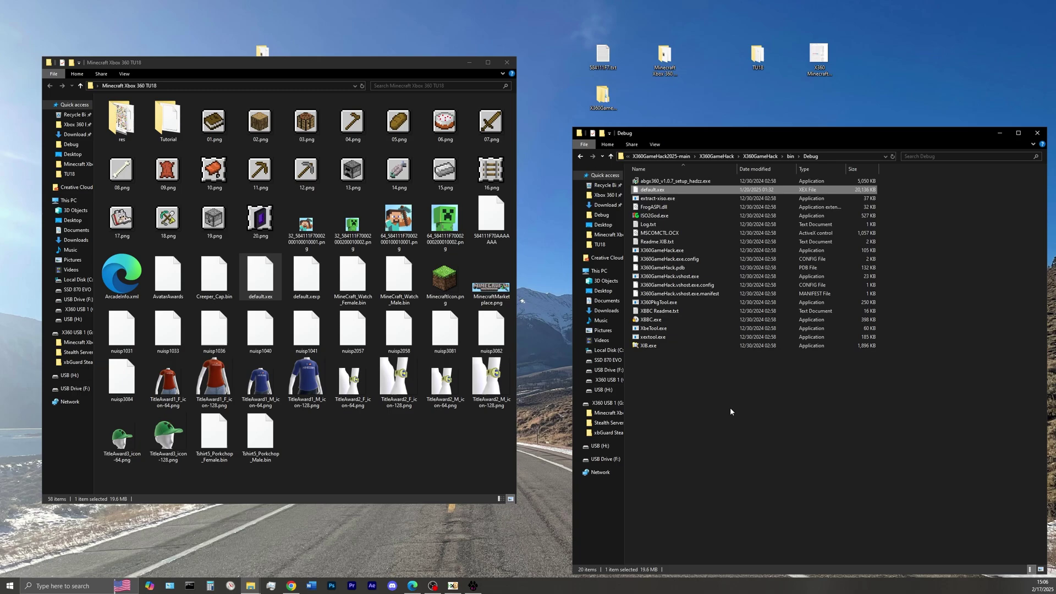
Launch X360GameHack.exe from the Debug folder and load that folder's default.xex as the file to patch
{"action": "double_click", "coordinate": [679, 251]}
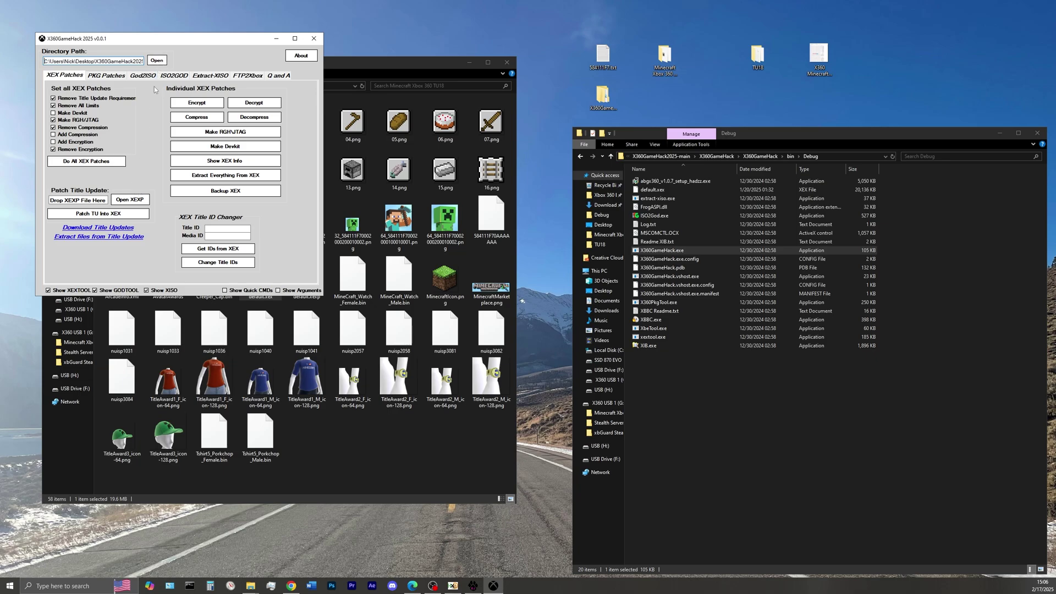
{"action": "left_click", "coordinate": [158, 61]}
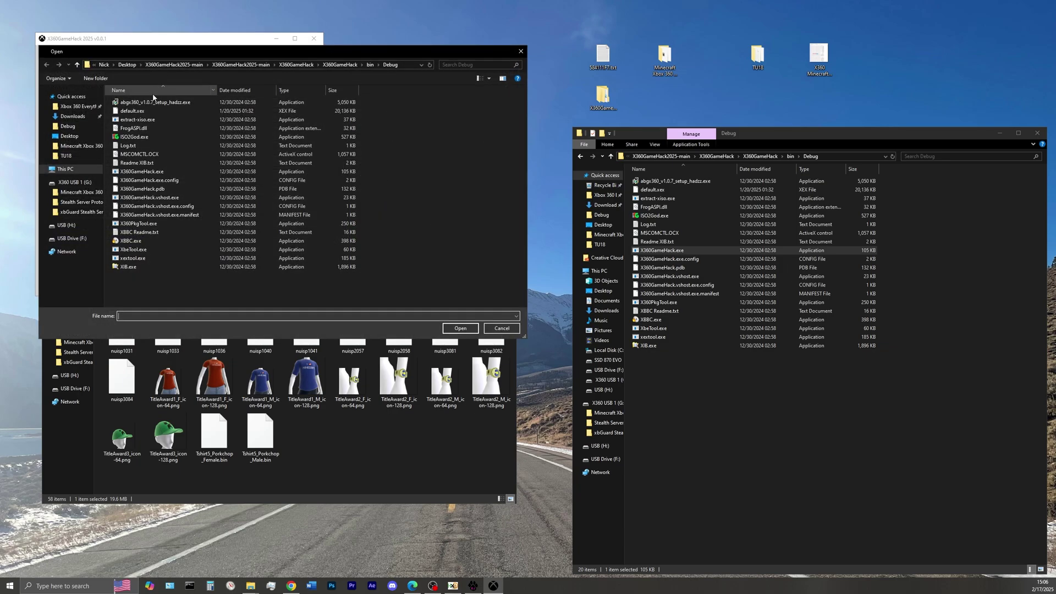
{"action": "left_click", "coordinate": [144, 112]}
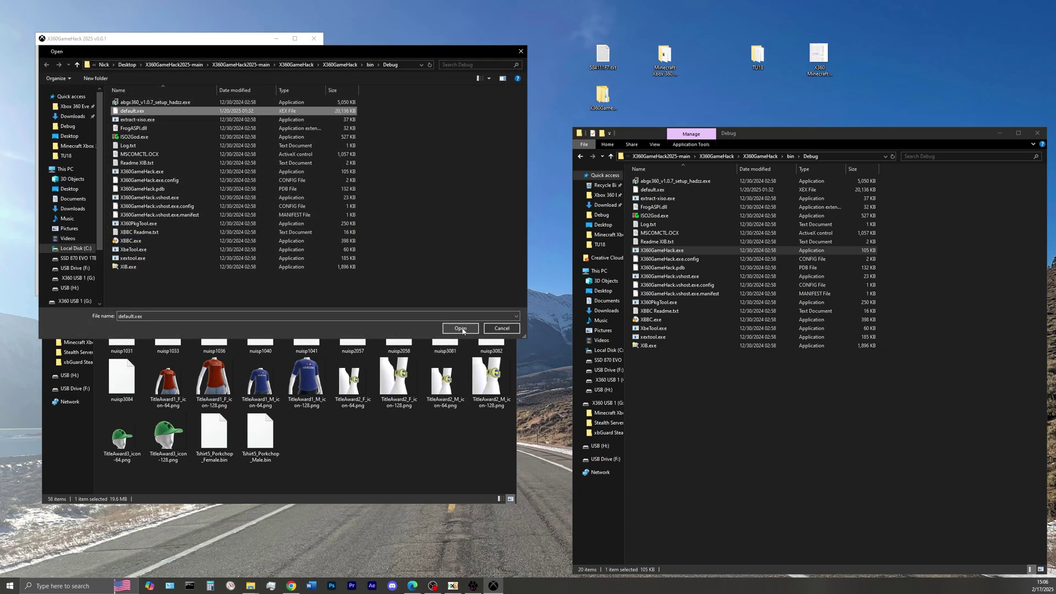
{"action": "left_click", "coordinate": [460, 329]}
{"action": "left_click", "coordinate": [156, 61]}
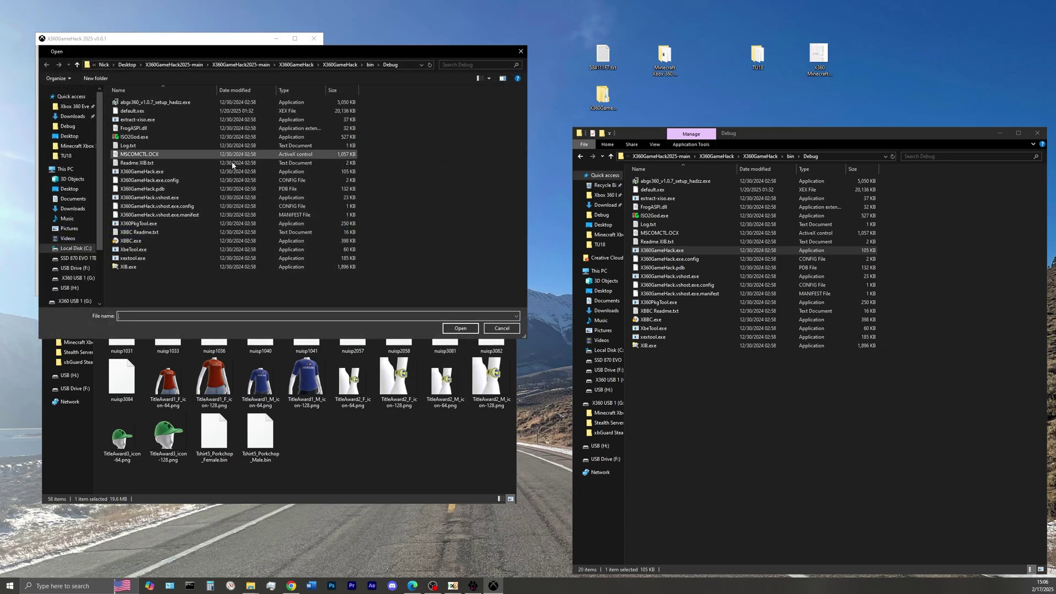
{"action": "left_click", "coordinate": [144, 113]}
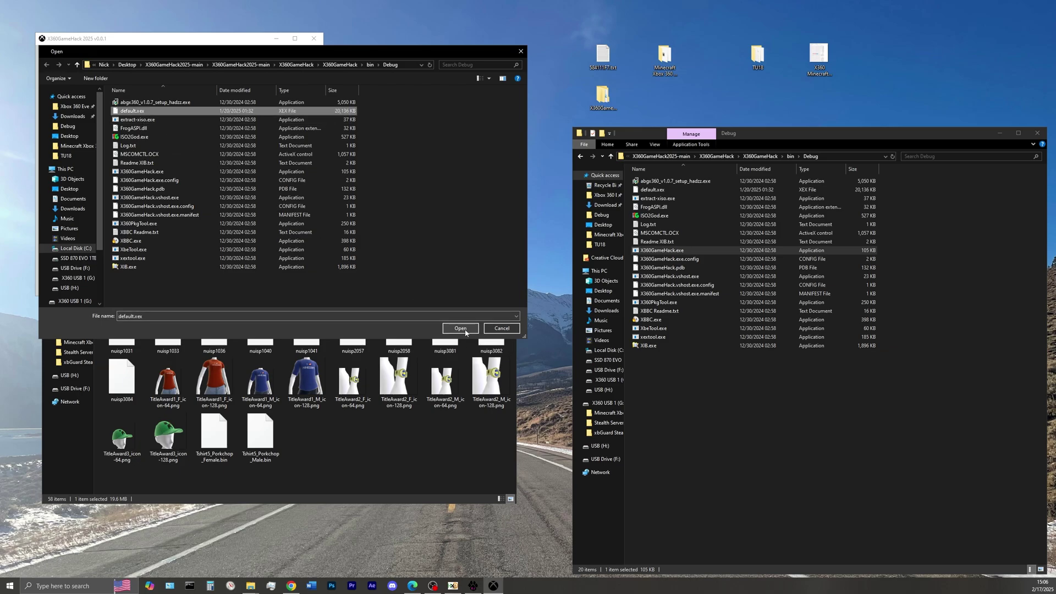
{"action": "left_click", "coordinate": [460, 328]}
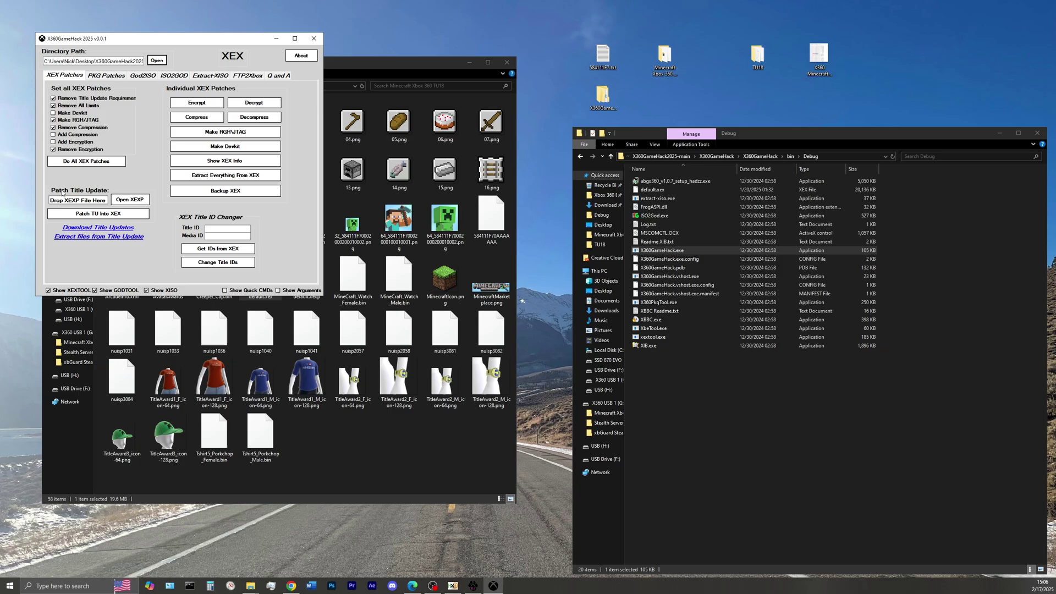
Load default.xexp from the desktop's TU18\Root folder as the title update patch file
{"action": "left_click", "coordinate": [133, 200]}
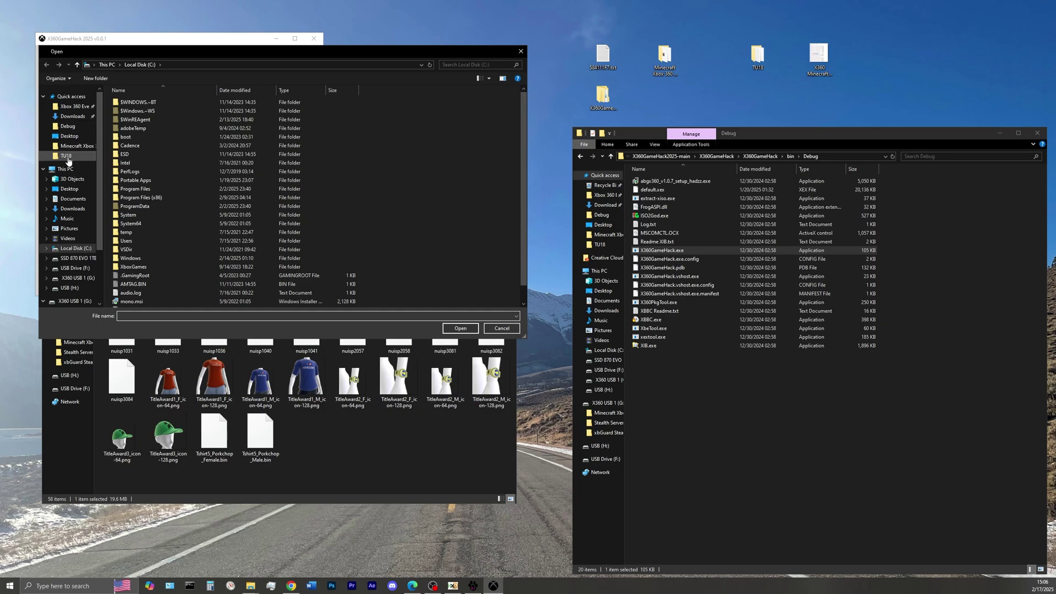
{"action": "left_click", "coordinate": [68, 158]}
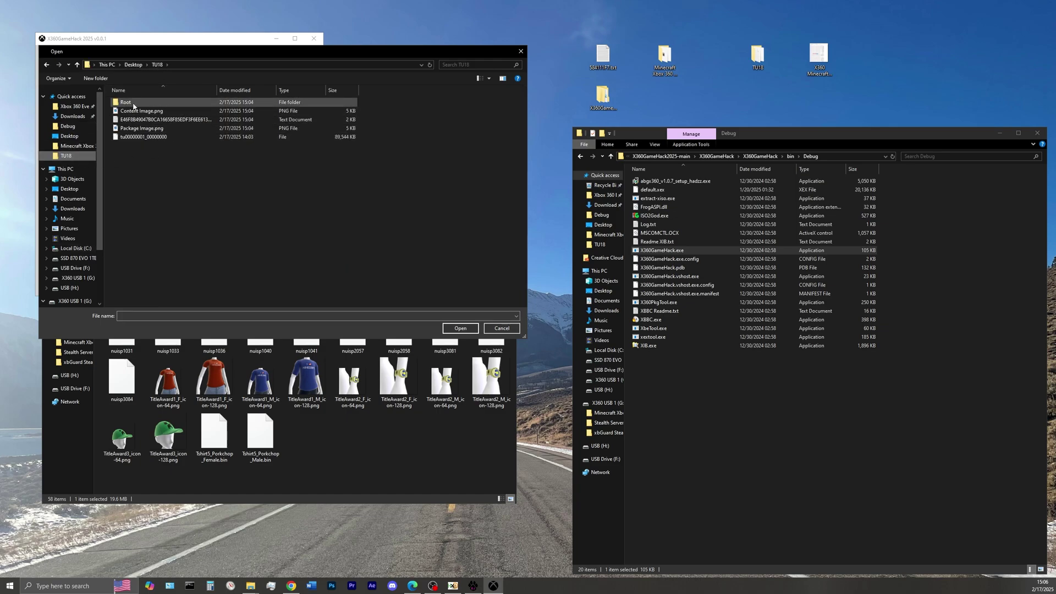
{"action": "double_click", "coordinate": [133, 103]}
{"action": "left_click", "coordinate": [142, 112]}
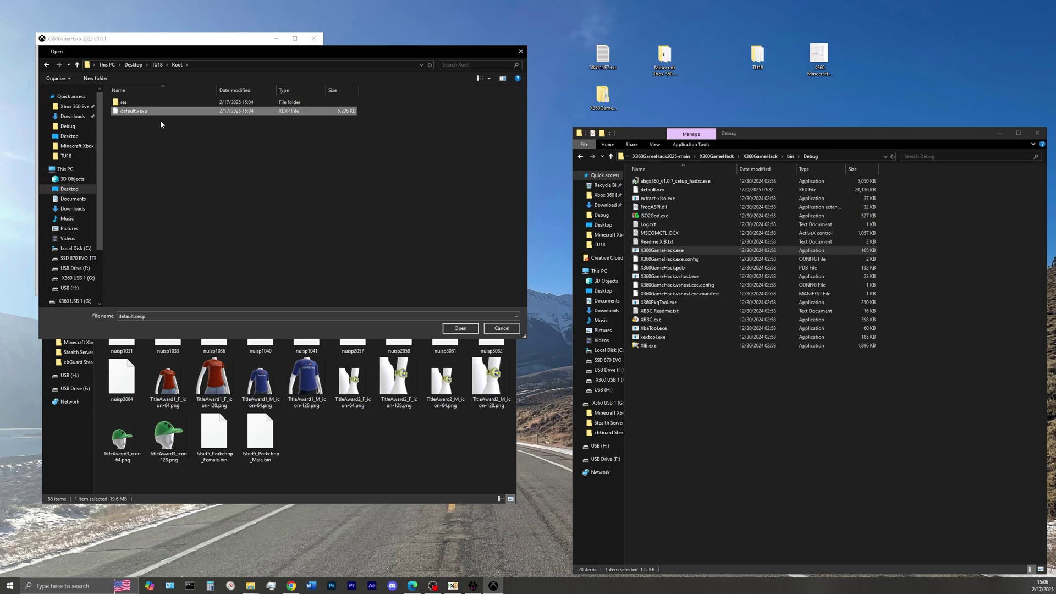
{"action": "left_click", "coordinate": [463, 329]}
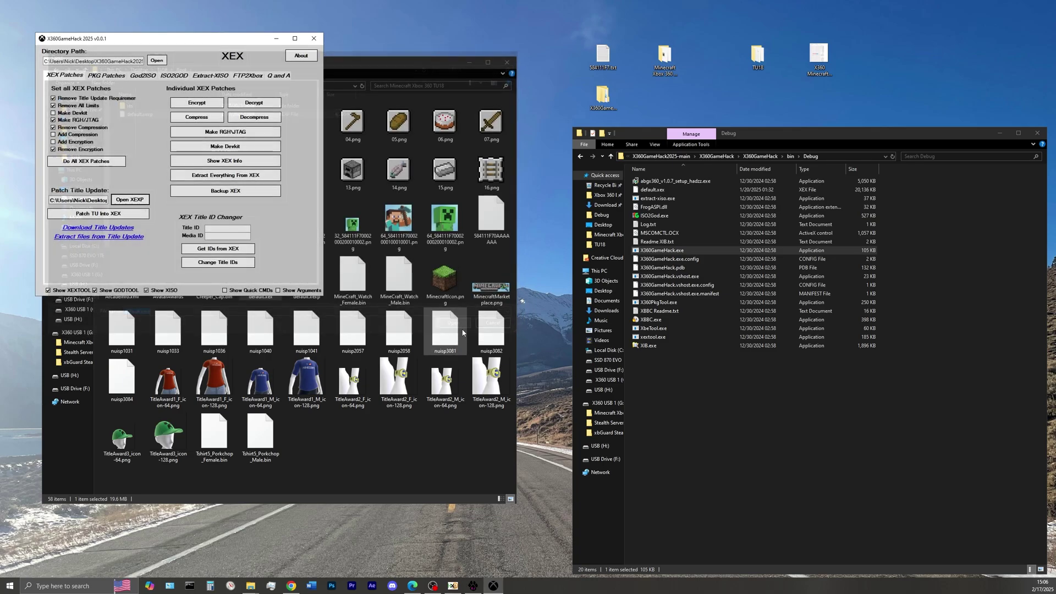
{"action": "left_click", "coordinate": [130, 201]}
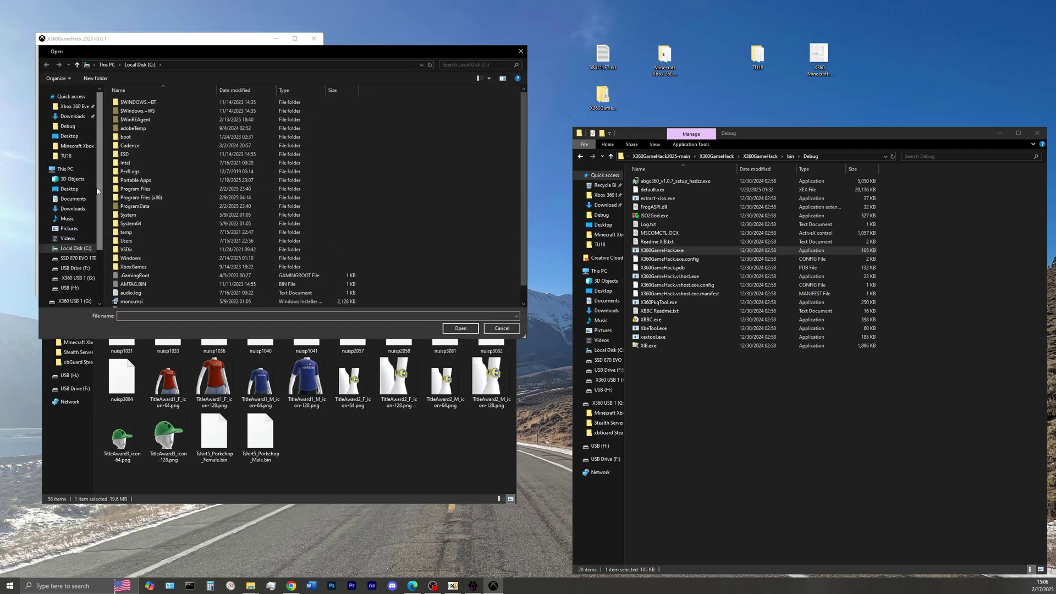
{"action": "left_click", "coordinate": [67, 156]}
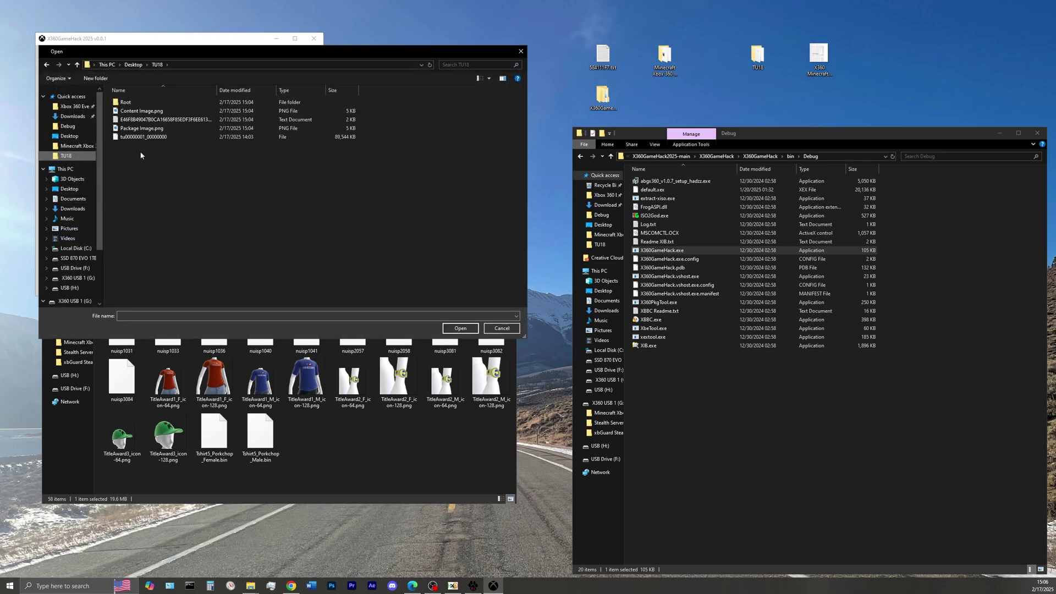
{"action": "double_click", "coordinate": [138, 111]}
{"action": "left_click", "coordinate": [137, 111]}
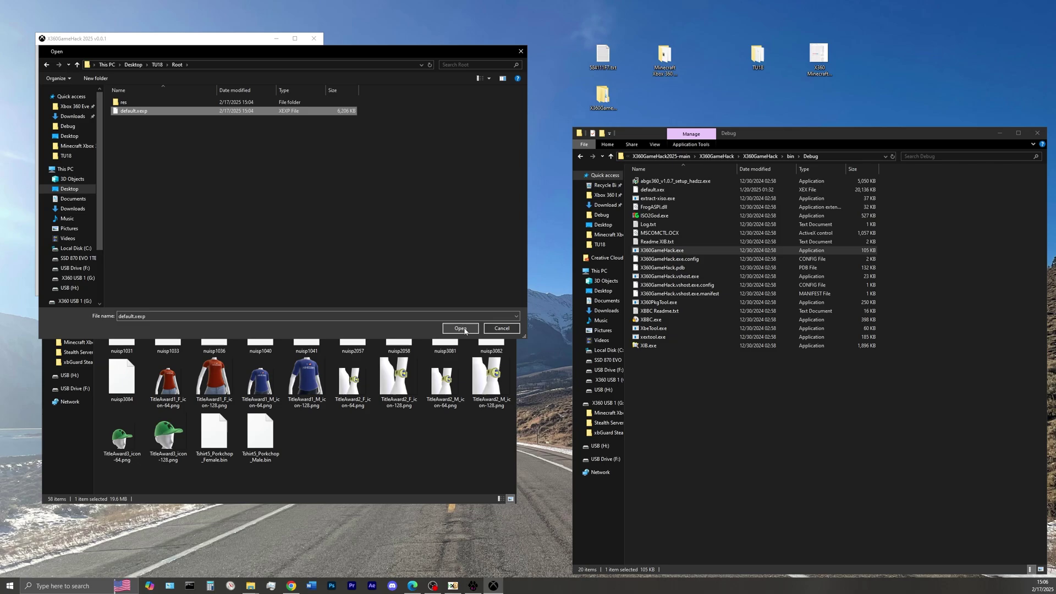
{"action": "left_click", "coordinate": [460, 328]}
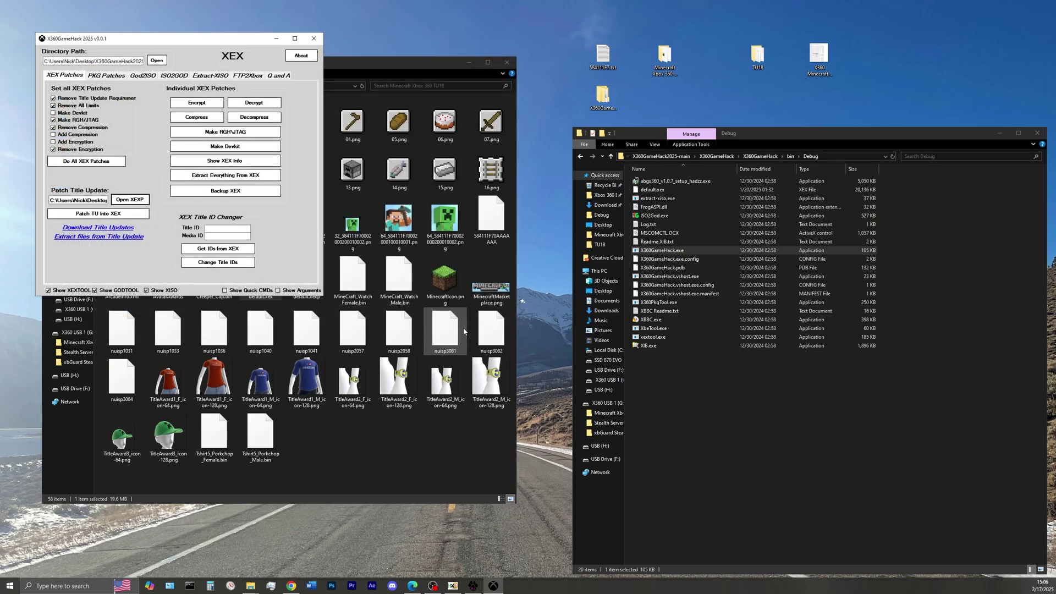
Patch the title update into default.xex, then widen and reposition the XexTool output window to read its messages and check the Debug folder
{"action": "left_click", "coordinate": [103, 216]}
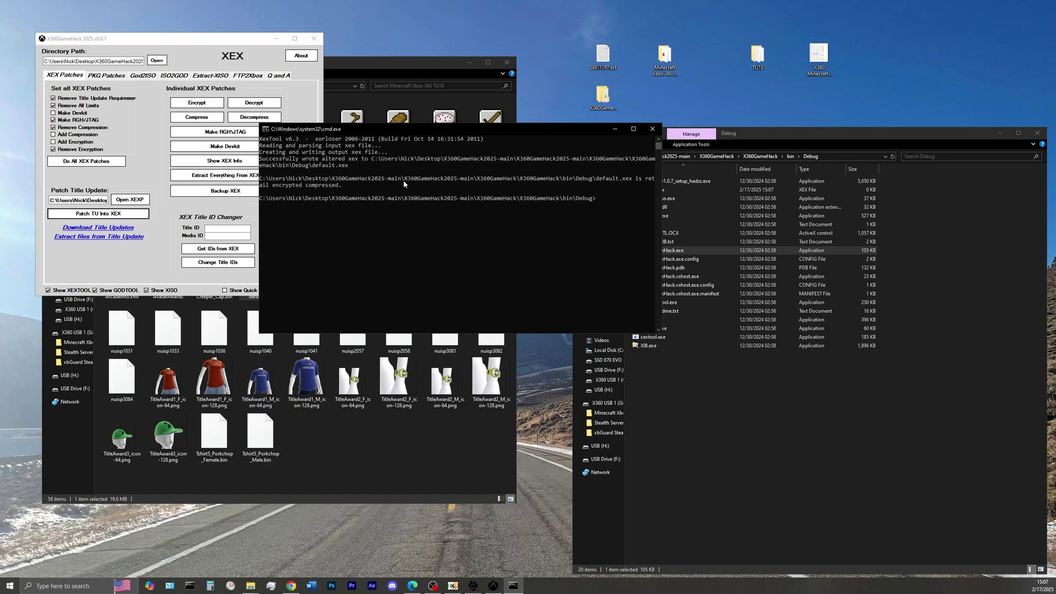
{"action": "left_click_drag", "start_coordinate": [659, 242], "coordinate": [843, 225]}
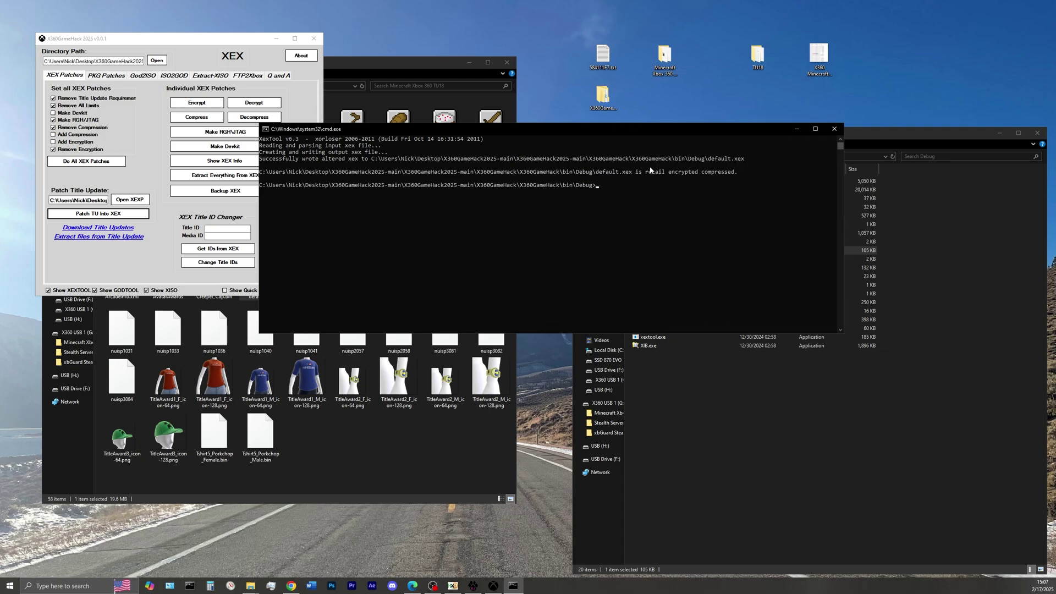
{"action": "left_click_drag", "start_coordinate": [702, 134], "coordinate": [519, 295]}
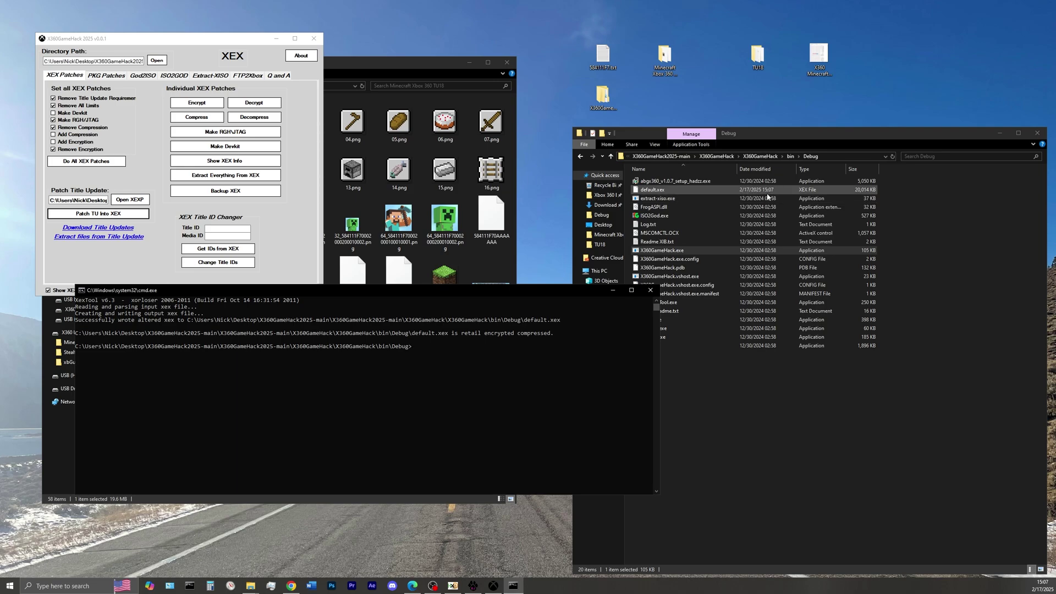
{"action": "left_click_drag", "start_coordinate": [469, 294], "coordinate": [503, 175]}
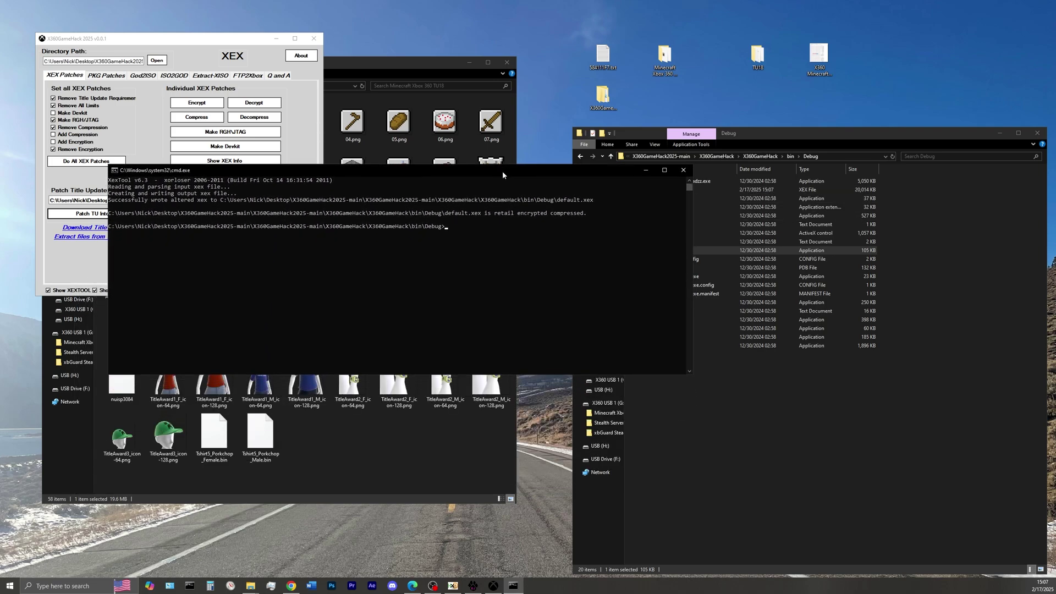
Reload default.xex from the Debug folder and apply all the selected XEX patches to it, widening the XexTool output window
{"action": "left_click", "coordinate": [683, 170]}
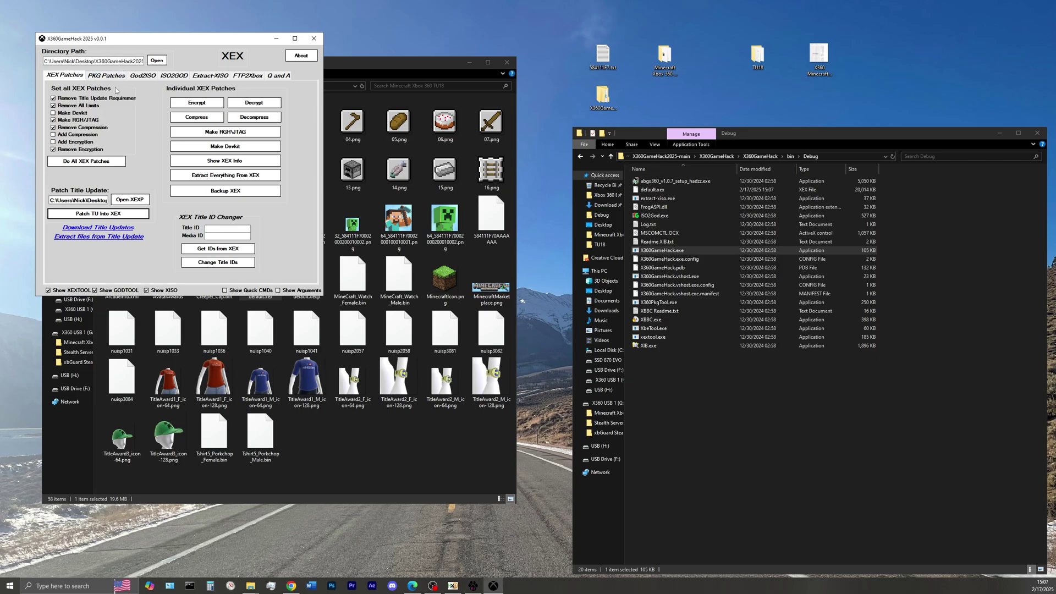
{"action": "left_click", "coordinate": [157, 60]}
{"action": "left_click", "coordinate": [138, 111]}
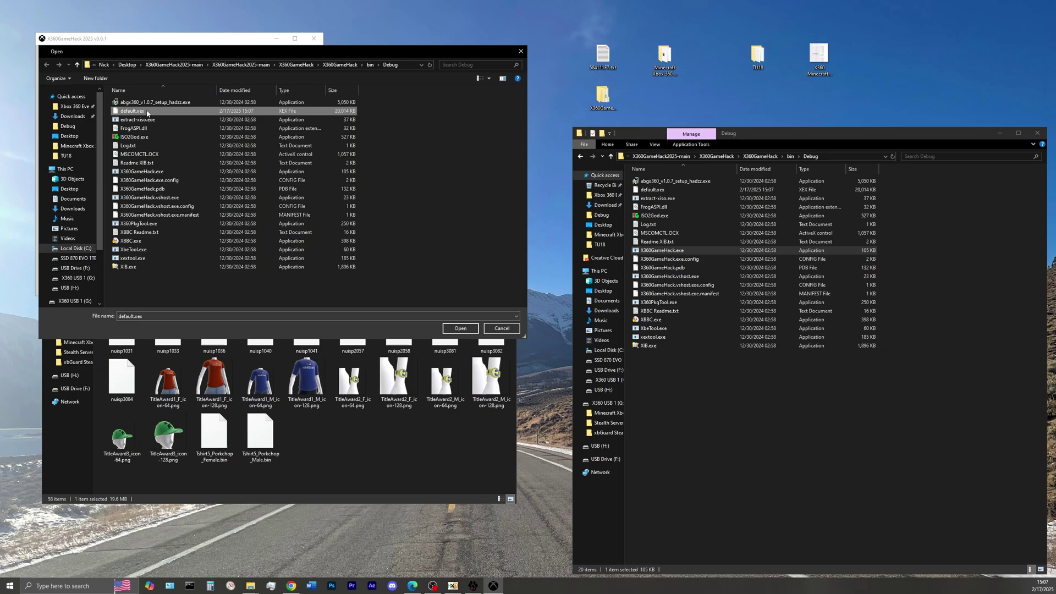
{"action": "left_click", "coordinate": [461, 328]}
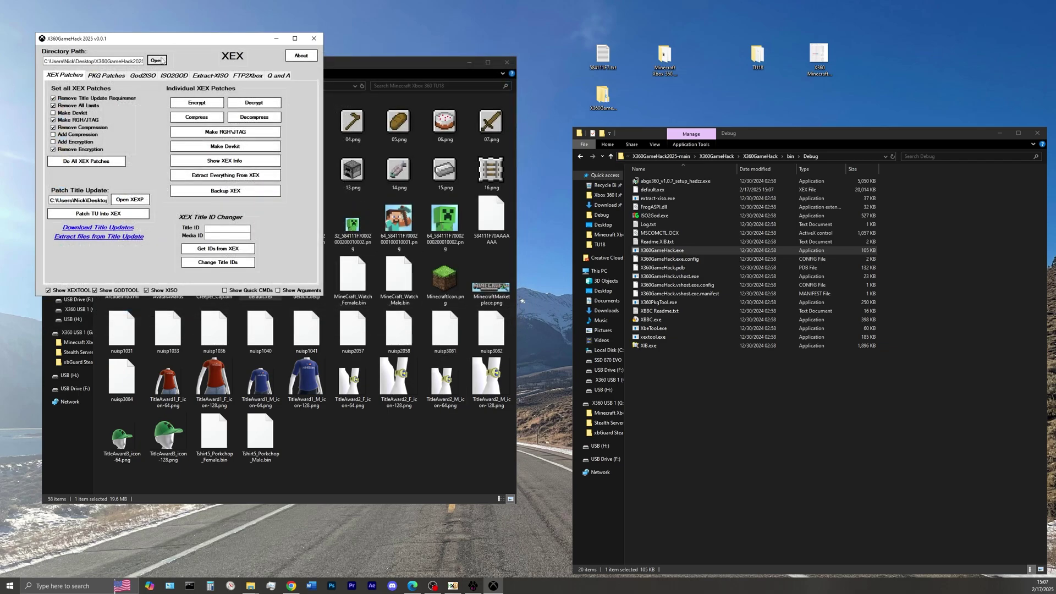
{"action": "left_click", "coordinate": [156, 60]}
{"action": "left_click", "coordinate": [181, 112]}
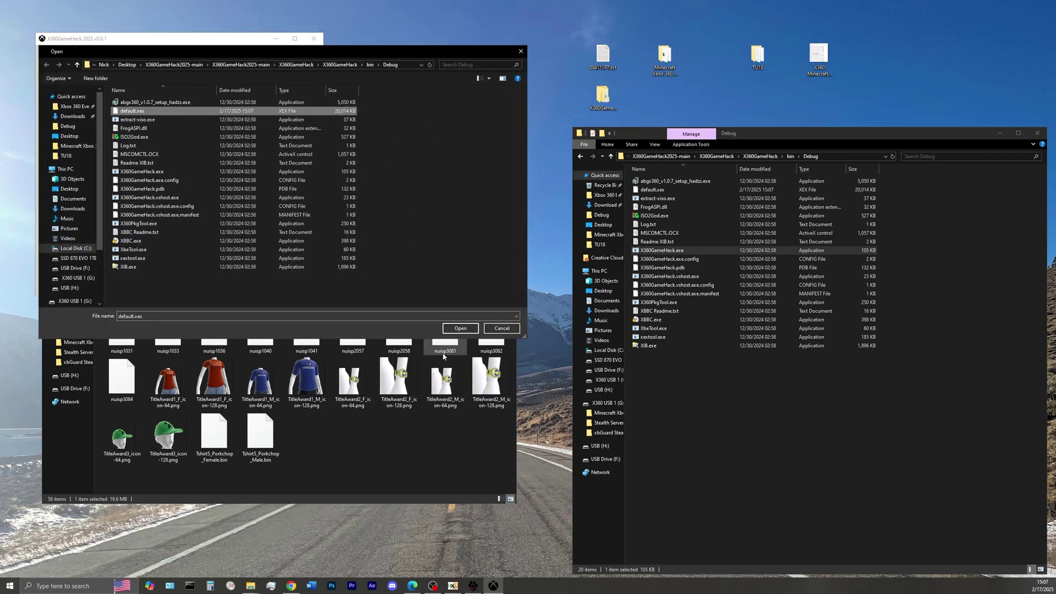
{"action": "left_click", "coordinate": [460, 328]}
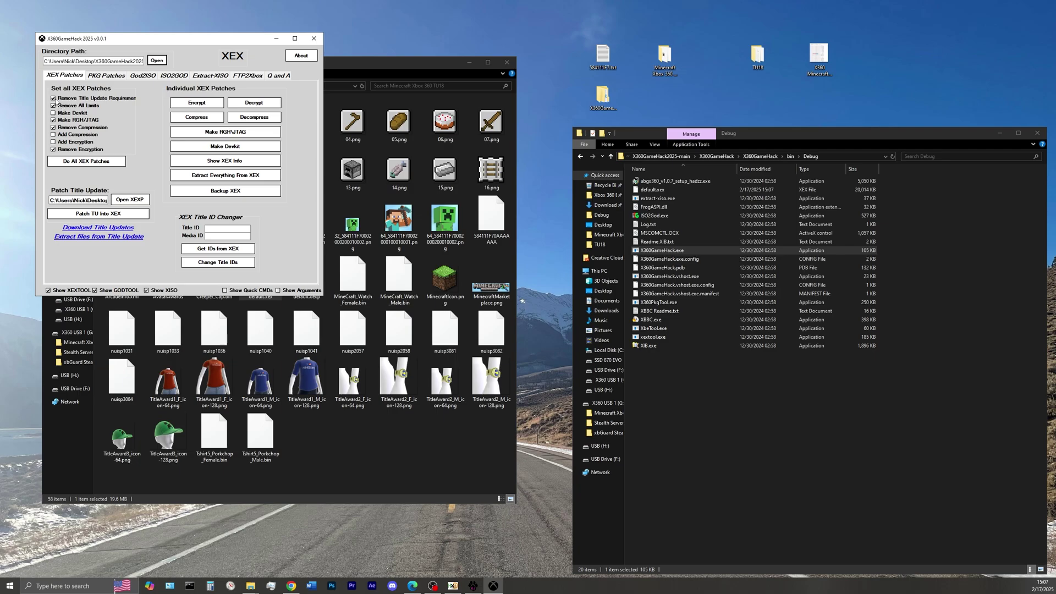
{"action": "left_click", "coordinate": [87, 161]}
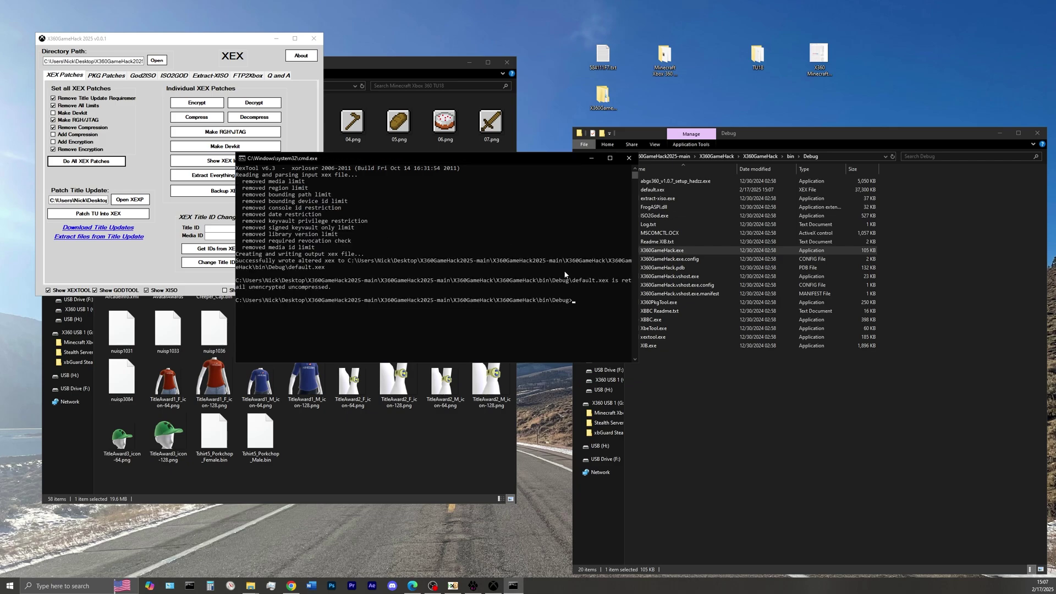
{"action": "left_click_drag", "start_coordinate": [638, 270], "coordinate": [795, 268]}
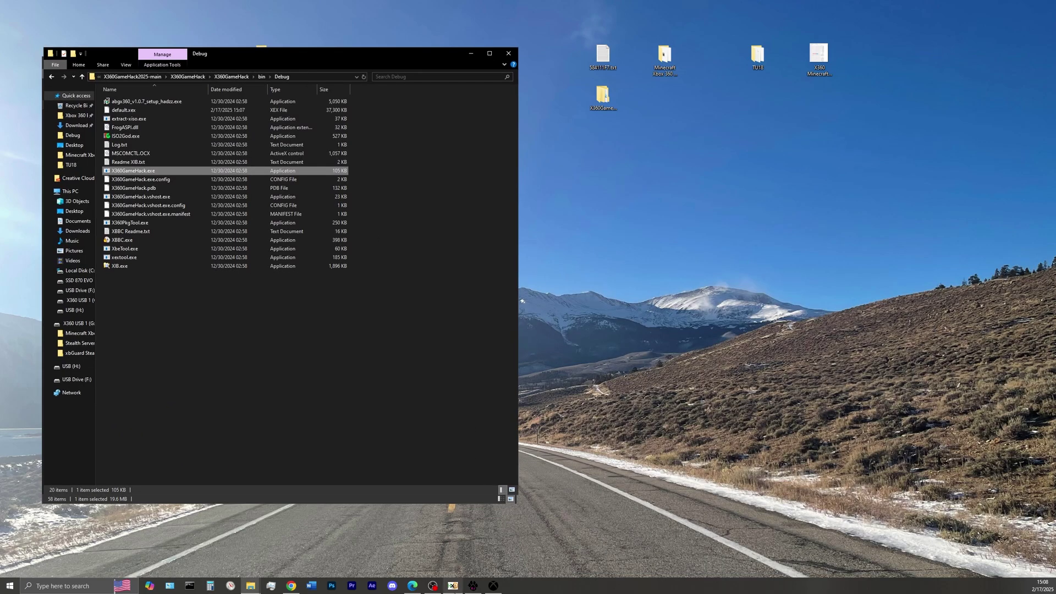
Switch to HxD and open default.xex from the Debug folder
{"action": "left_click", "coordinate": [452, 586]}
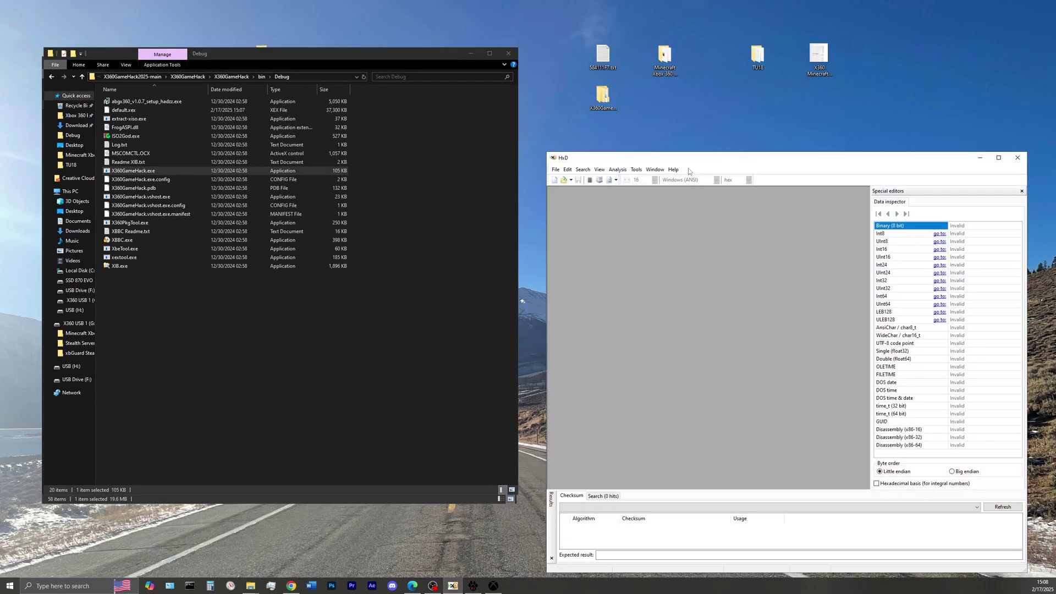
{"action": "left_click", "coordinate": [555, 169]}
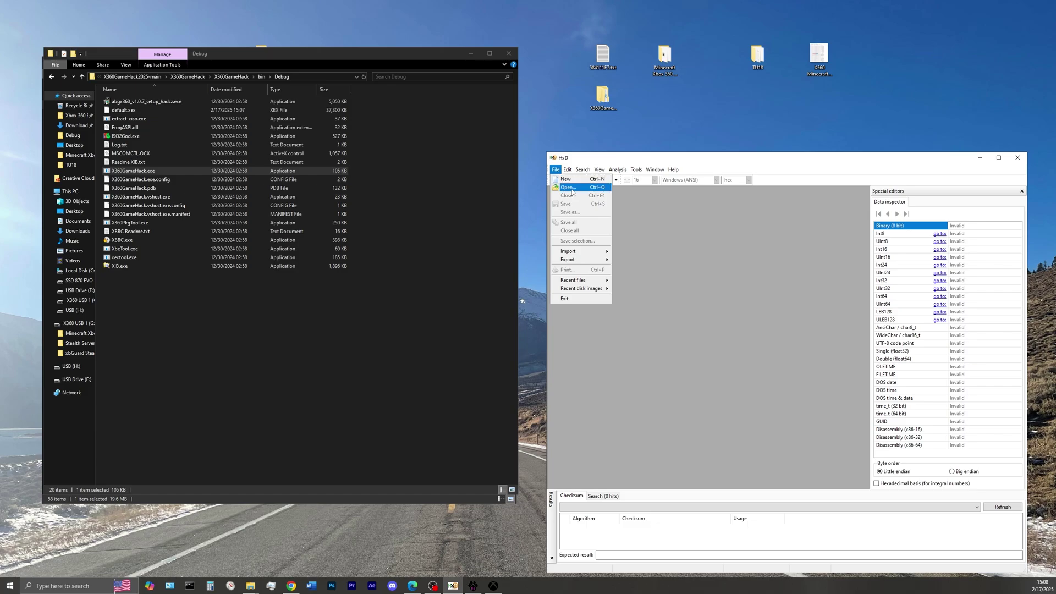
{"action": "left_click", "coordinate": [569, 187]}
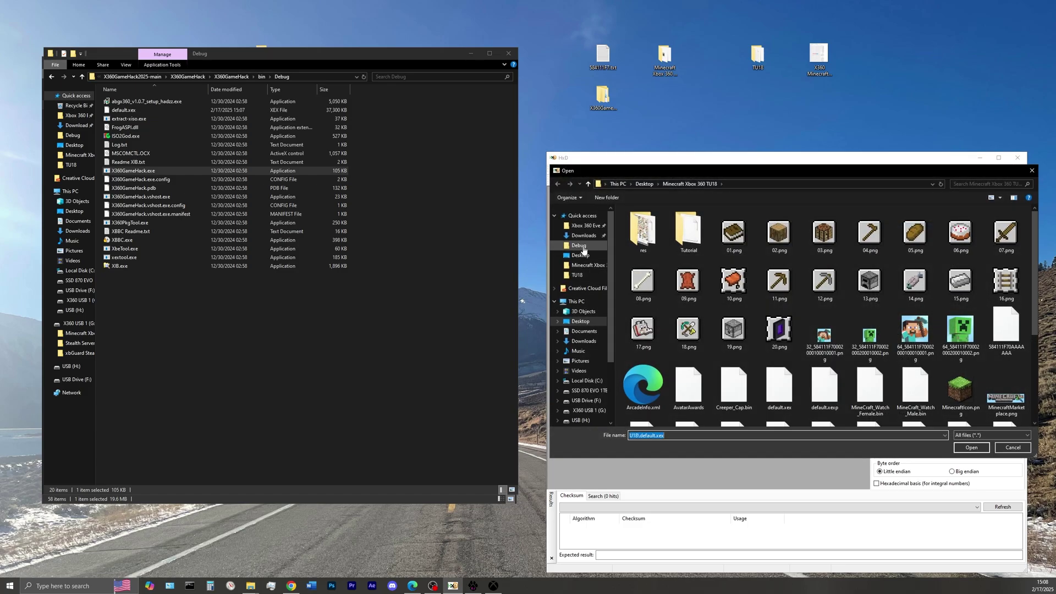
{"action": "left_click", "coordinate": [582, 246]}
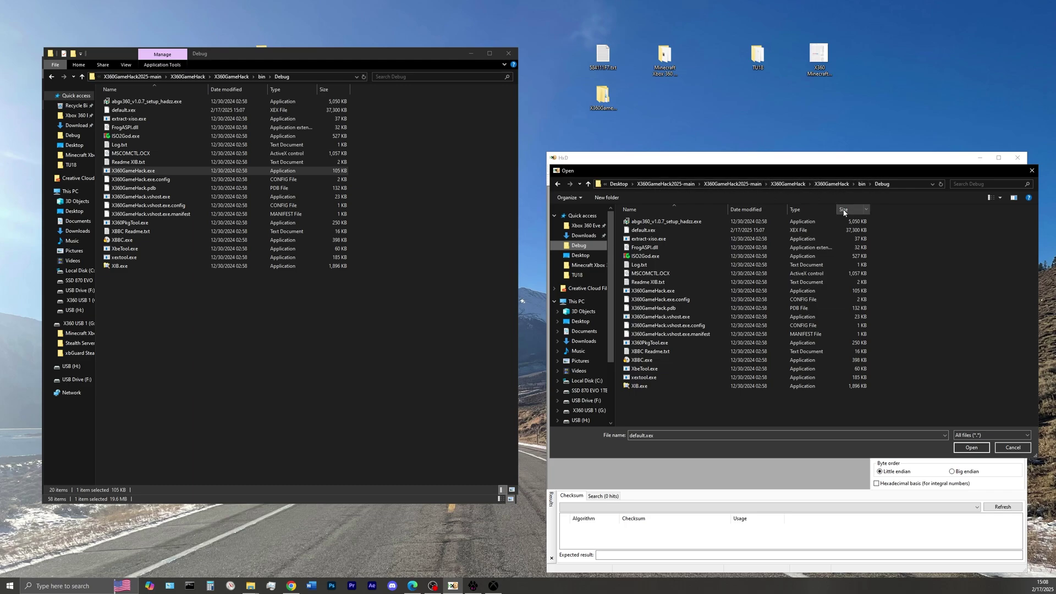
{"action": "left_click", "coordinate": [759, 232]}
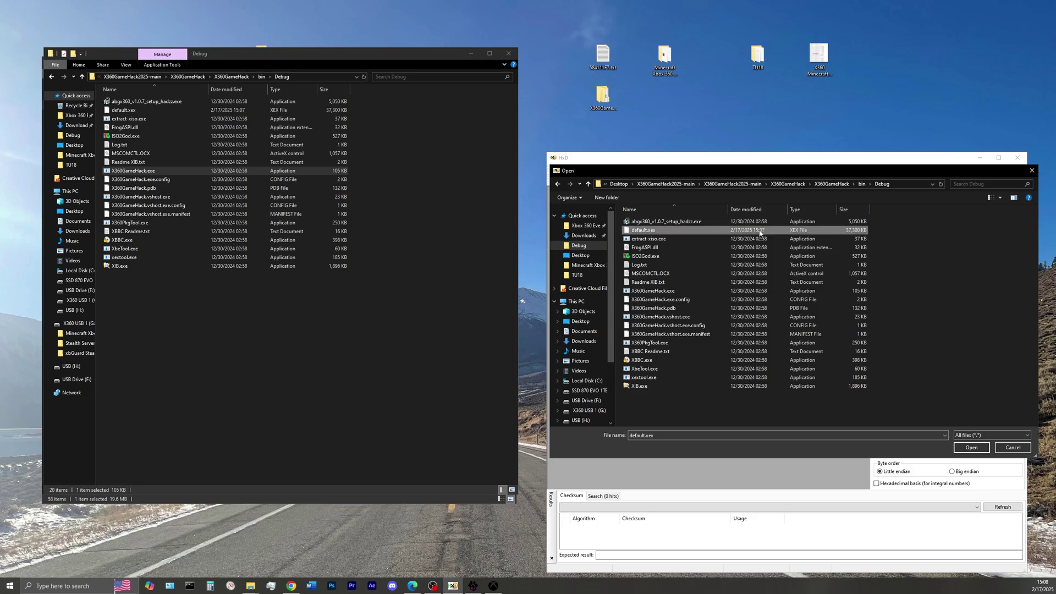
{"action": "left_click", "coordinate": [971, 447]}
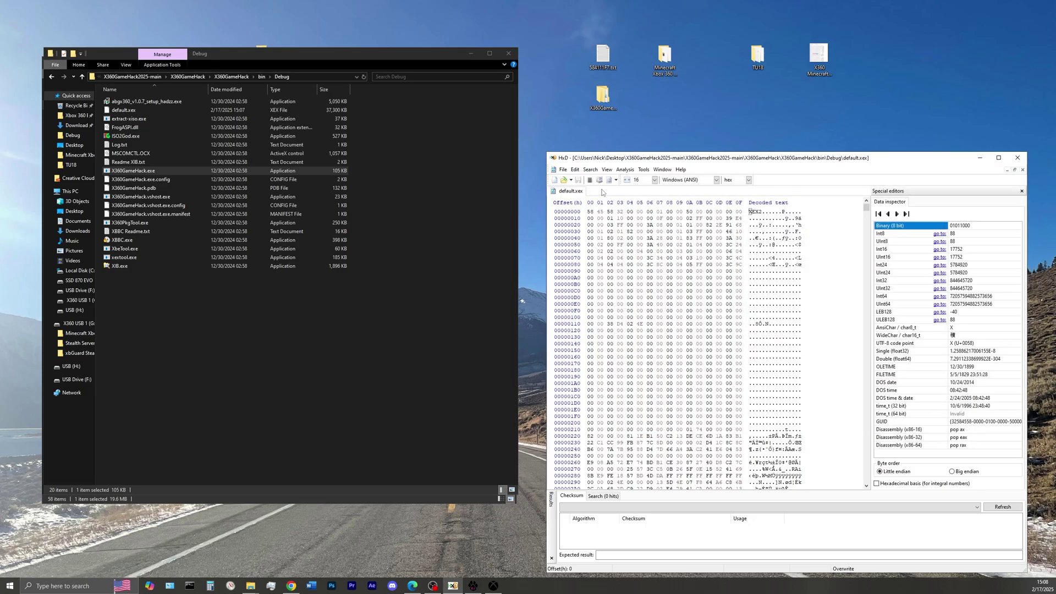
Search default.xex forward for the hex value 584111F7
{"action": "left_click", "coordinate": [591, 169]}
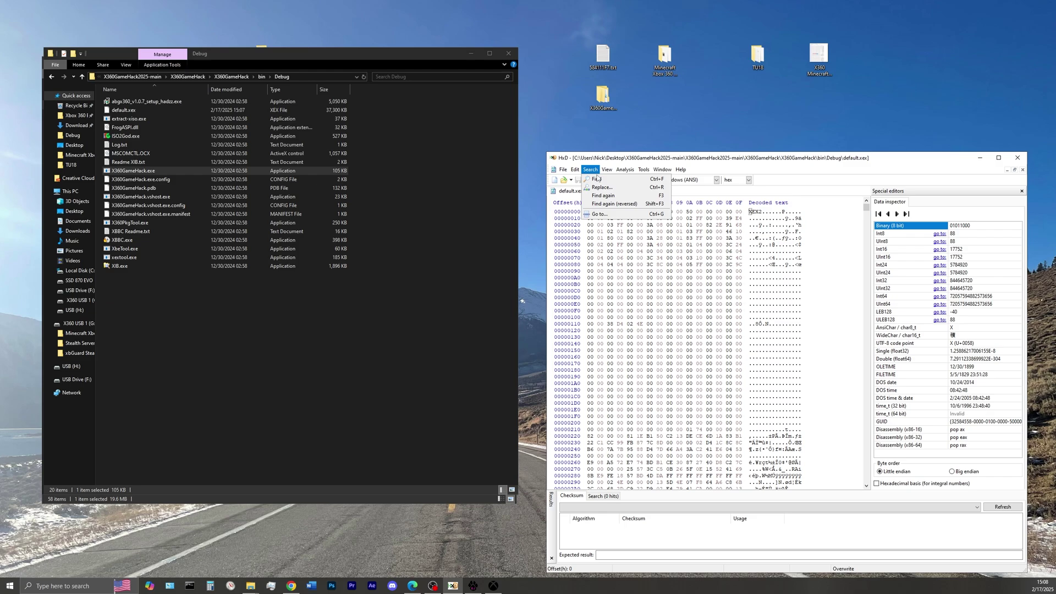
{"action": "left_click", "coordinate": [597, 178]}
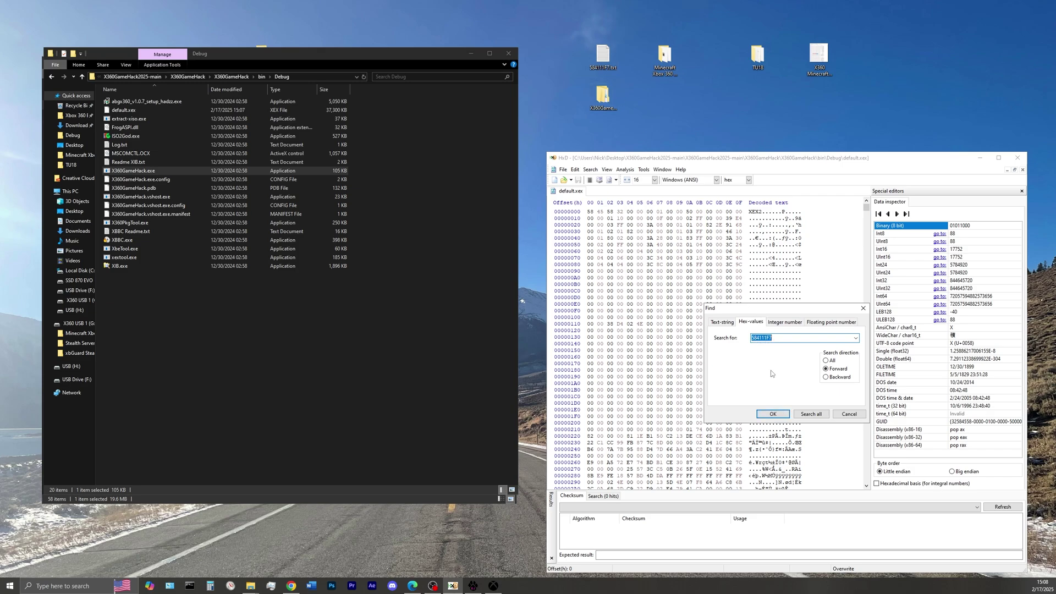
{"action": "left_click", "coordinate": [784, 414]}
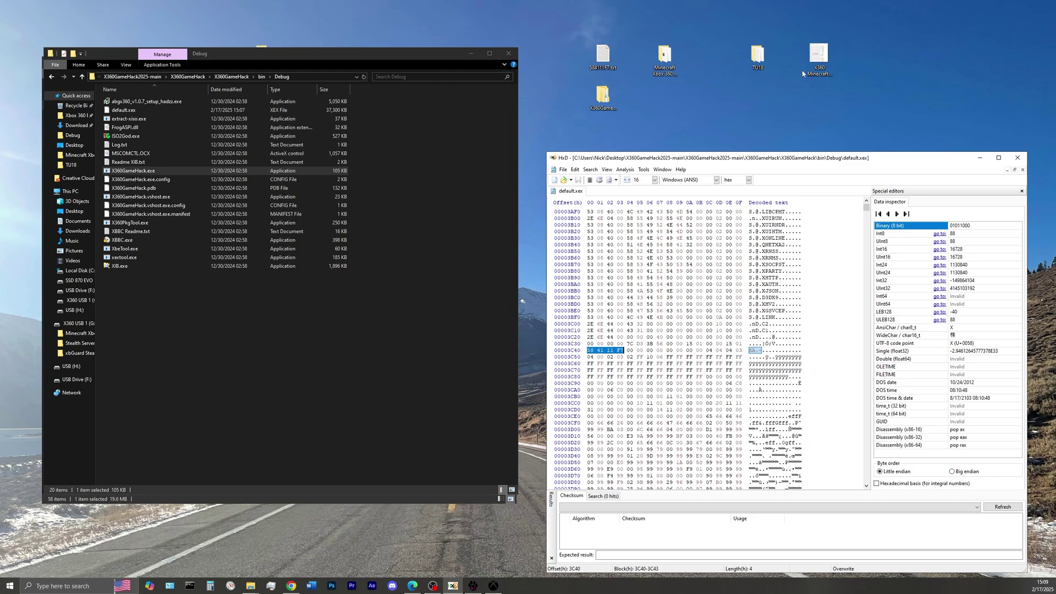
Open the reference image X360 Minecraft Latest Title Version.png from the desktop and place it beside the HxD window
{"action": "left_click", "coordinate": [822, 57]}
{"action": "double_click", "coordinate": [821, 57]}
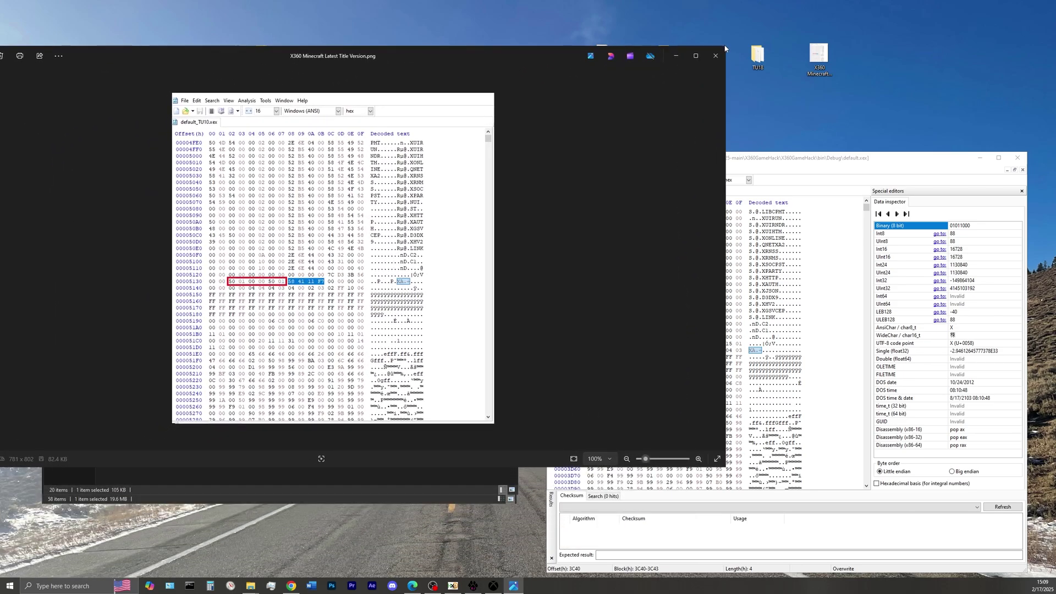
{"action": "left_click_drag", "start_coordinate": [723, 51], "coordinate": [418, 83]}
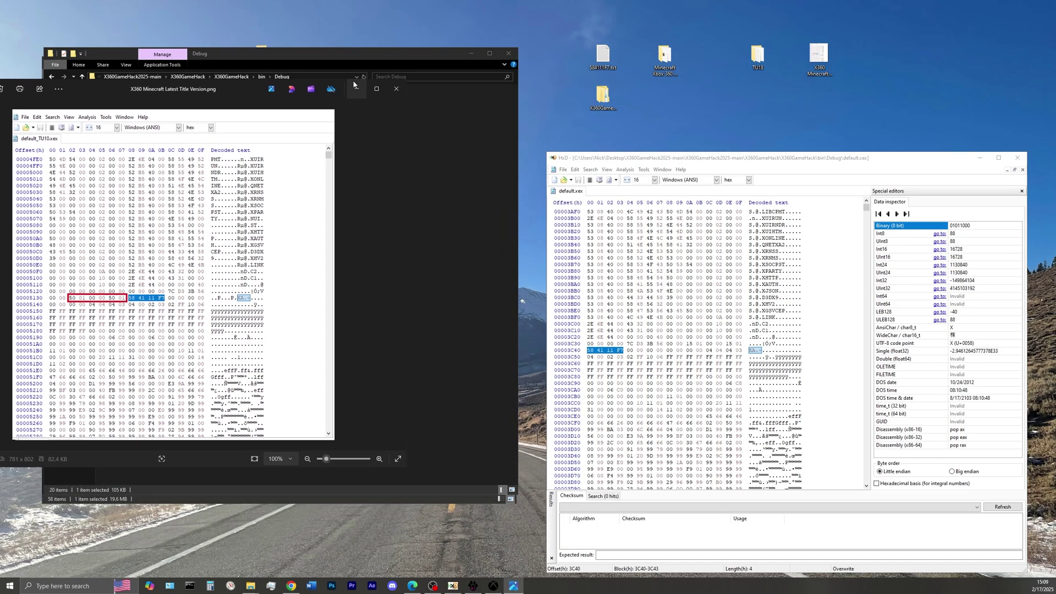
{"action": "left_click_drag", "start_coordinate": [239, 93], "coordinate": [342, 64]}
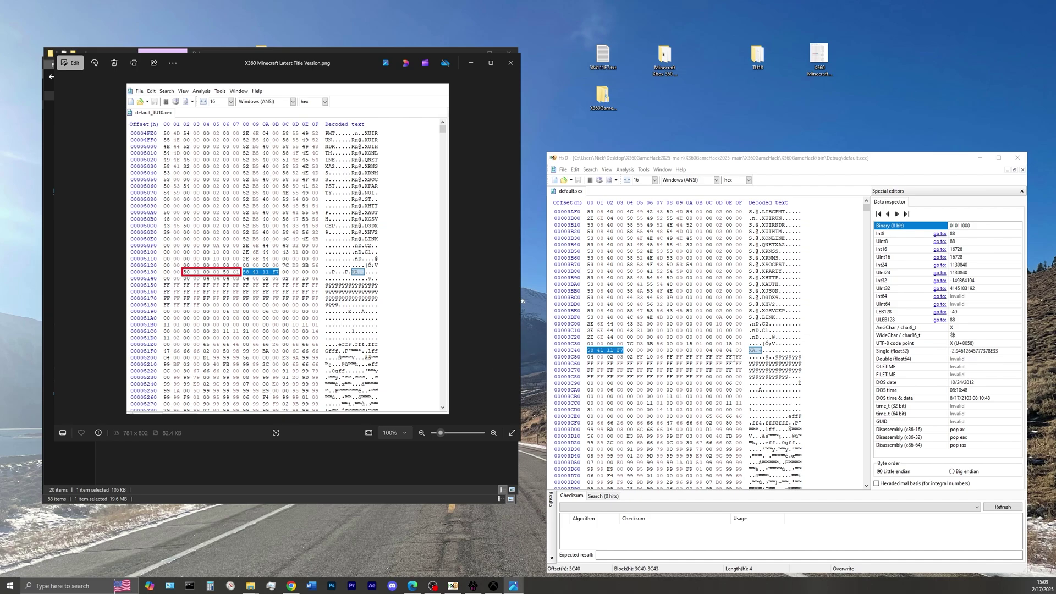
{"action": "left_click", "coordinate": [740, 344]}
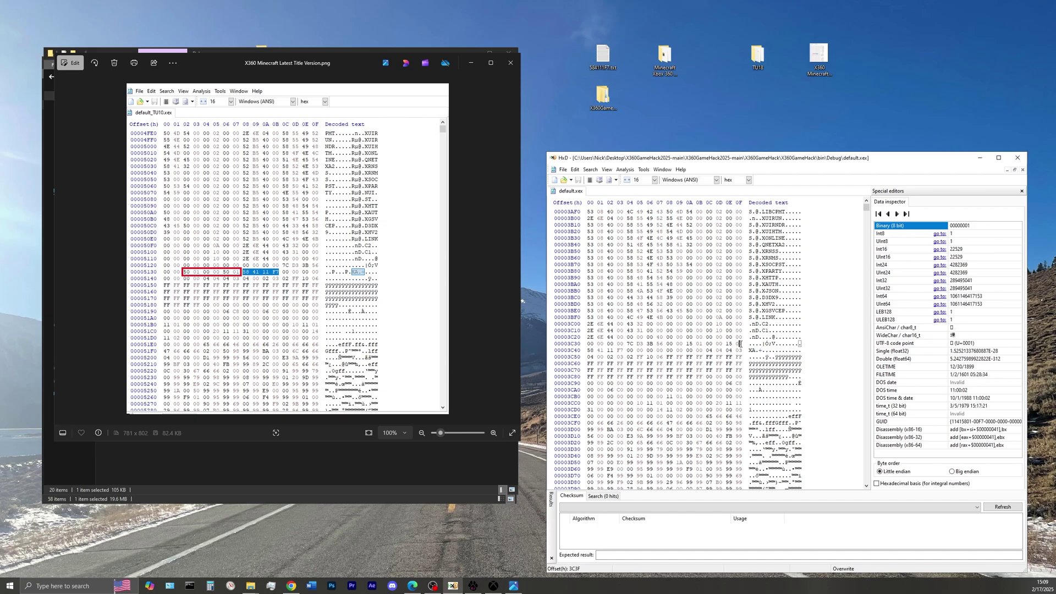
{"action": "left_click_drag", "start_coordinate": [739, 344], "coordinate": [690, 346]}
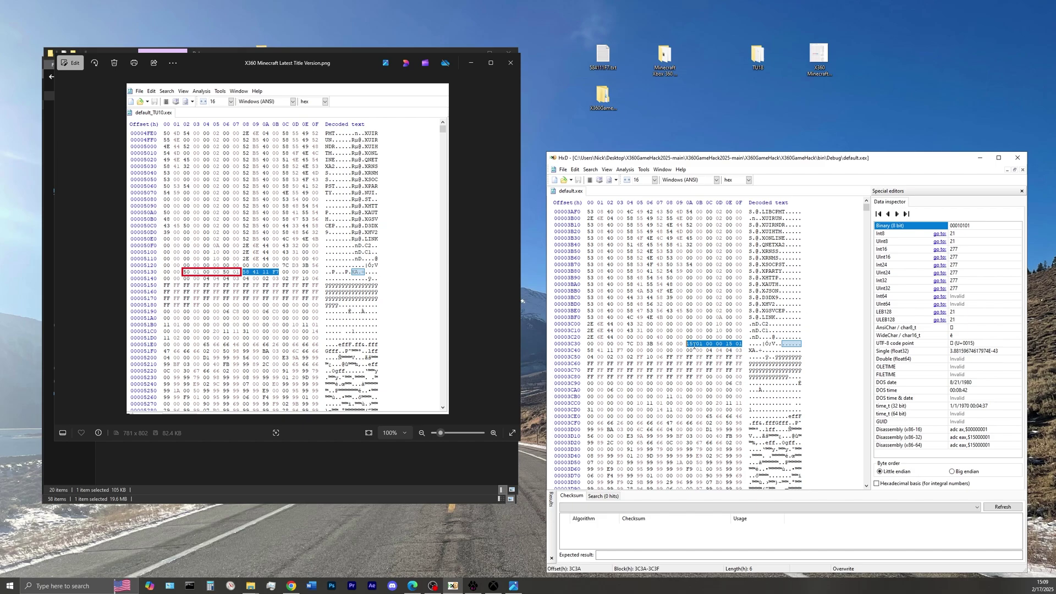
{"action": "left_click", "coordinate": [688, 344]}
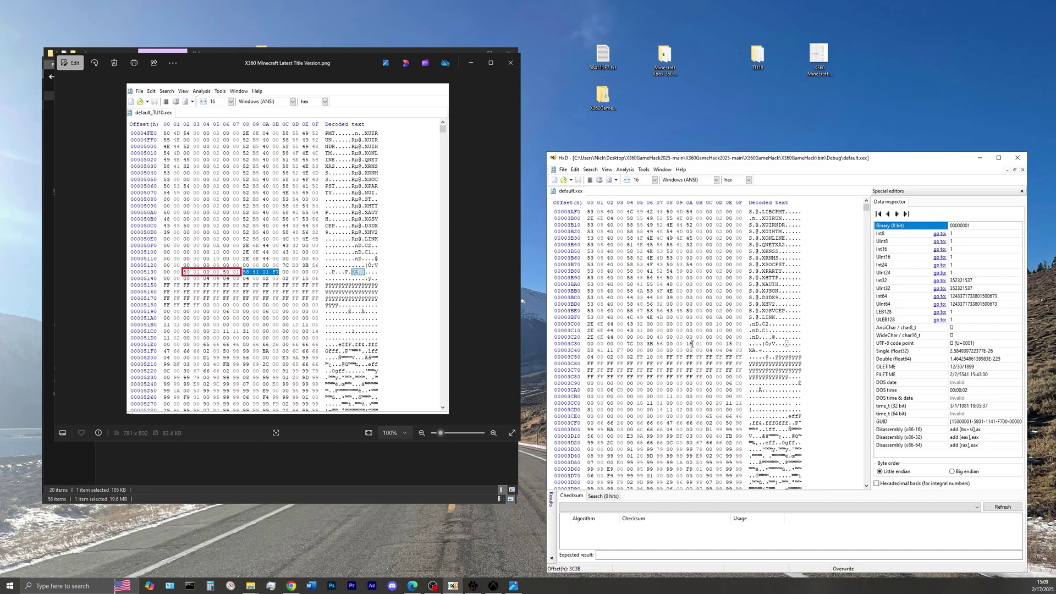
{"action": "type", "text": "50"}
{"action": "left_click", "coordinate": [729, 345]}
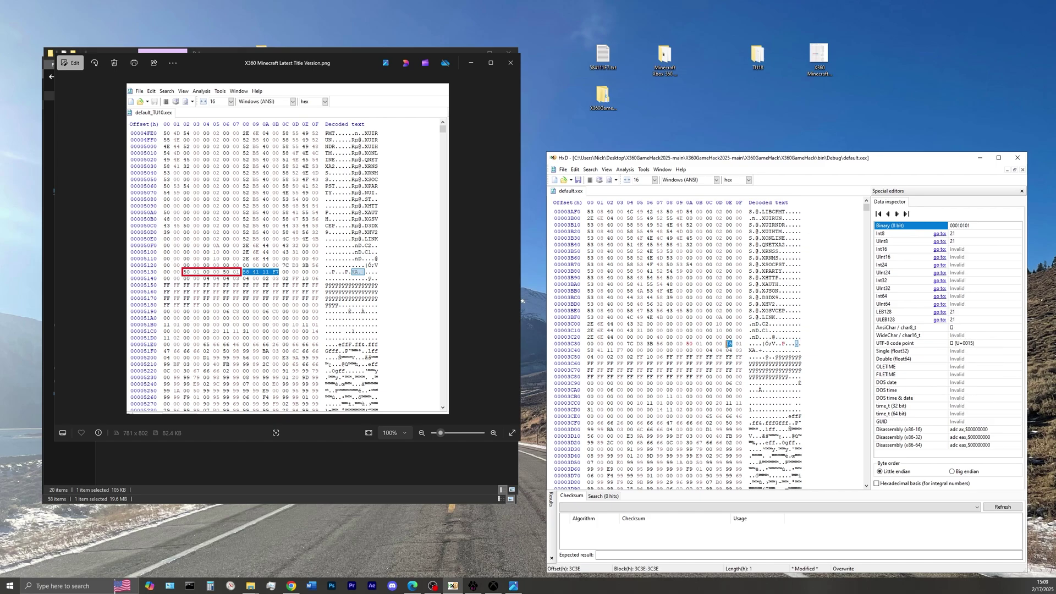
{"action": "type", "text": "5"}
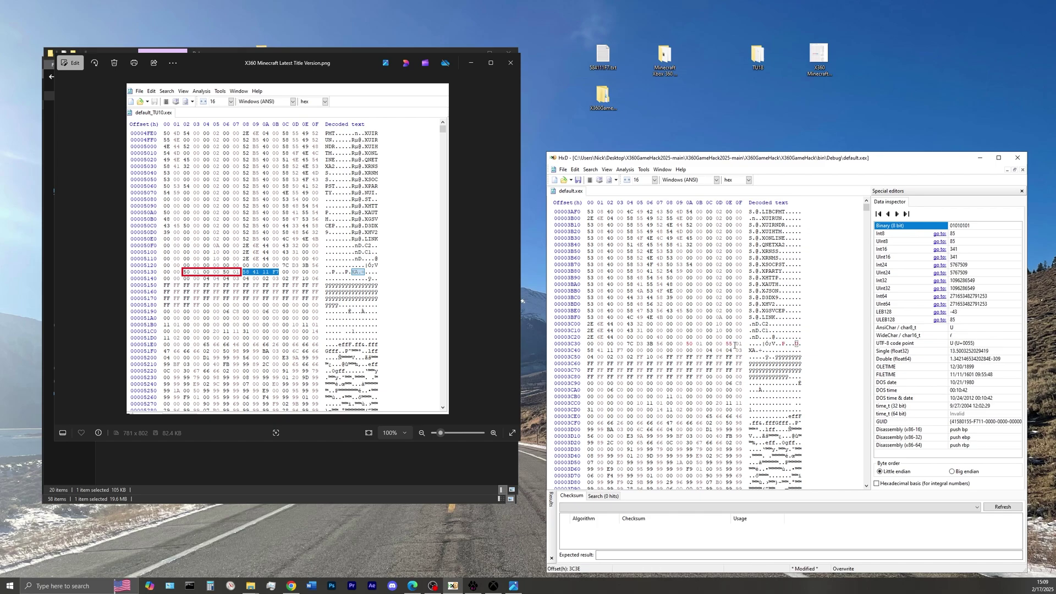
{"action": "type", "text": "0"}
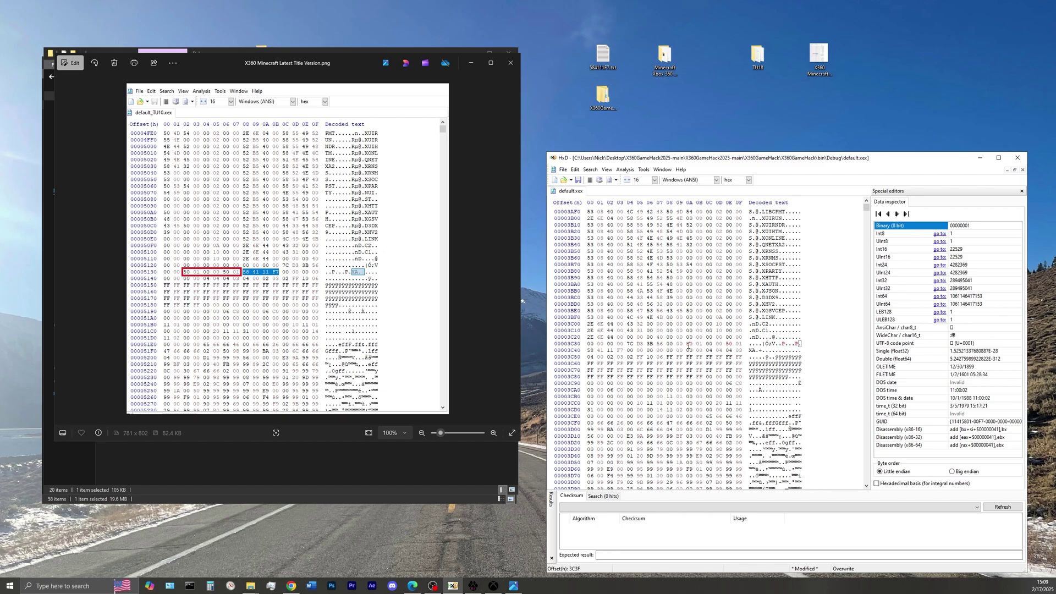
{"action": "left_click_drag", "start_coordinate": [687, 344], "coordinate": [739, 345]}
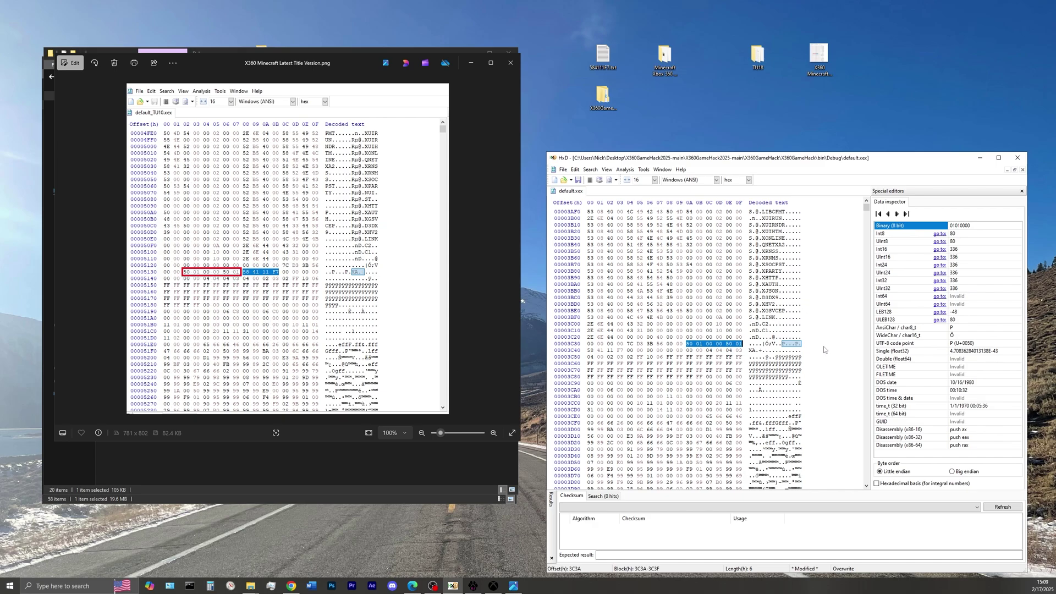
Save and close default.xex in HxD, minimize the editor and close the reference image
{"action": "left_click", "coordinate": [564, 170]}
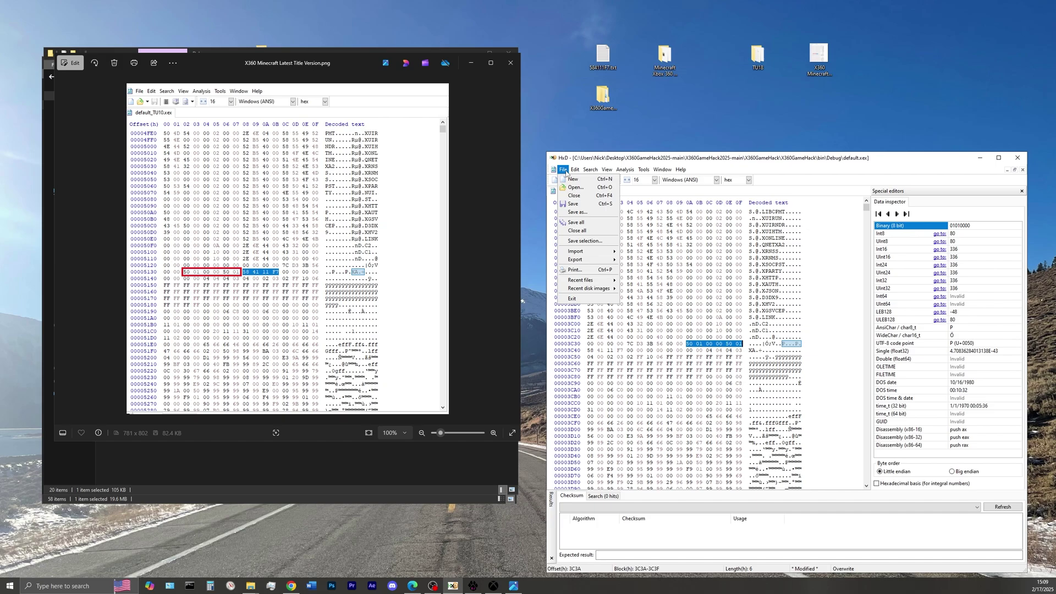
{"action": "left_click", "coordinate": [575, 204]}
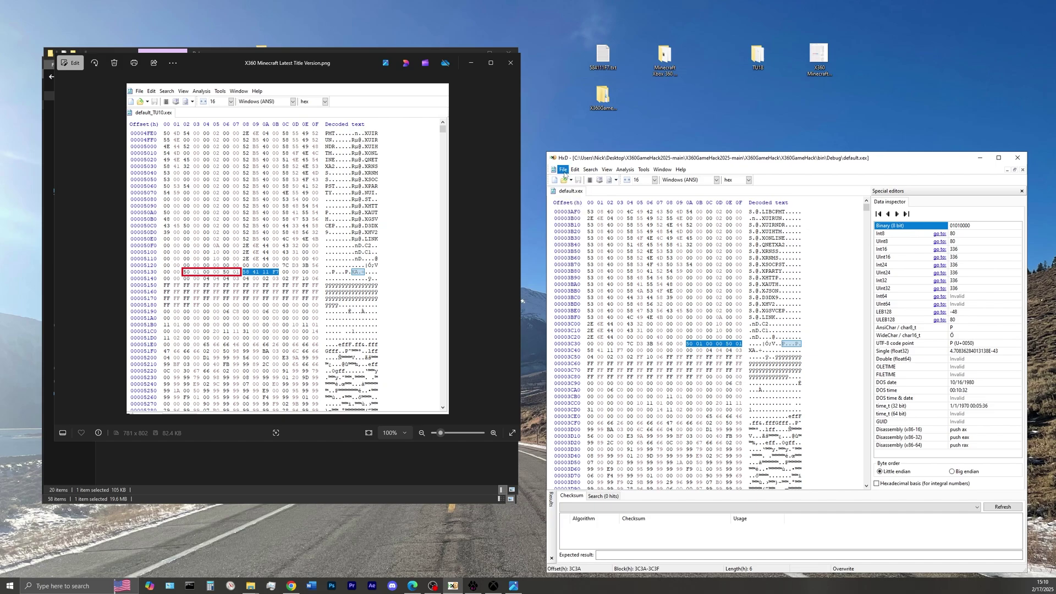
{"action": "left_click", "coordinate": [563, 171]}
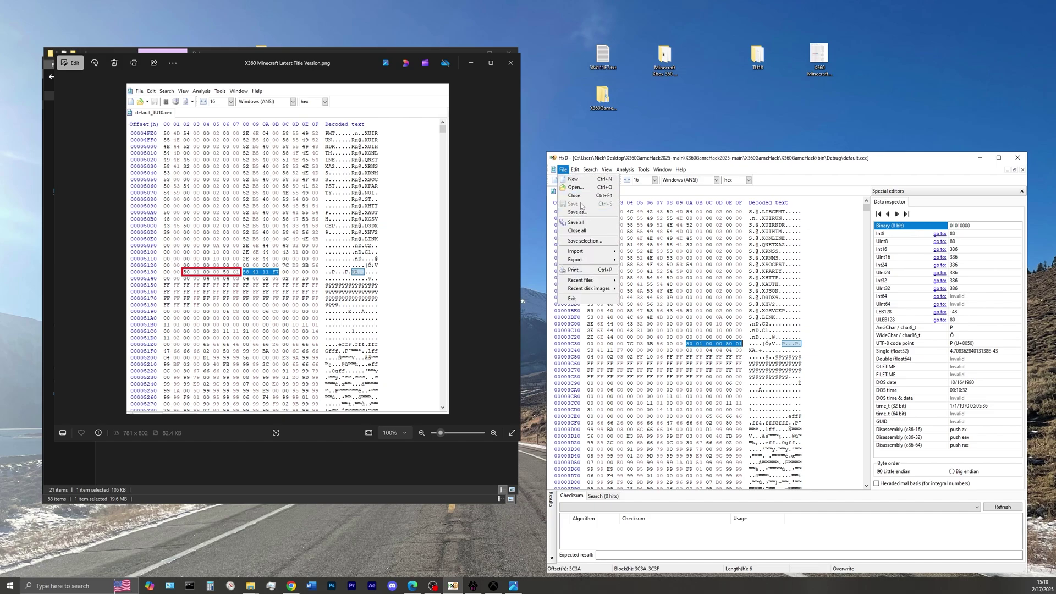
{"action": "left_click", "coordinate": [575, 196]}
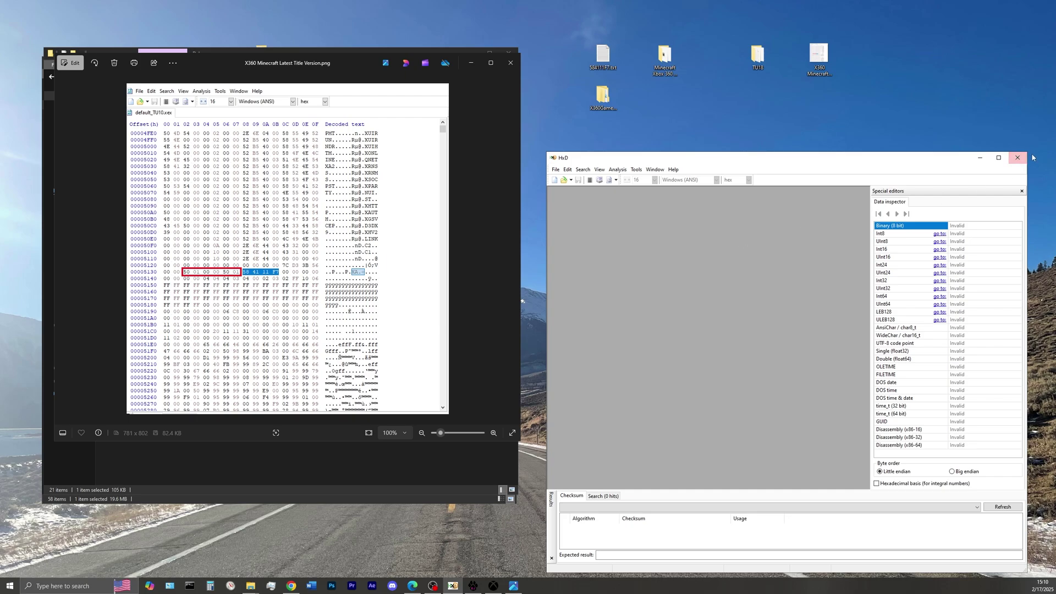
{"action": "left_click", "coordinate": [981, 159]}
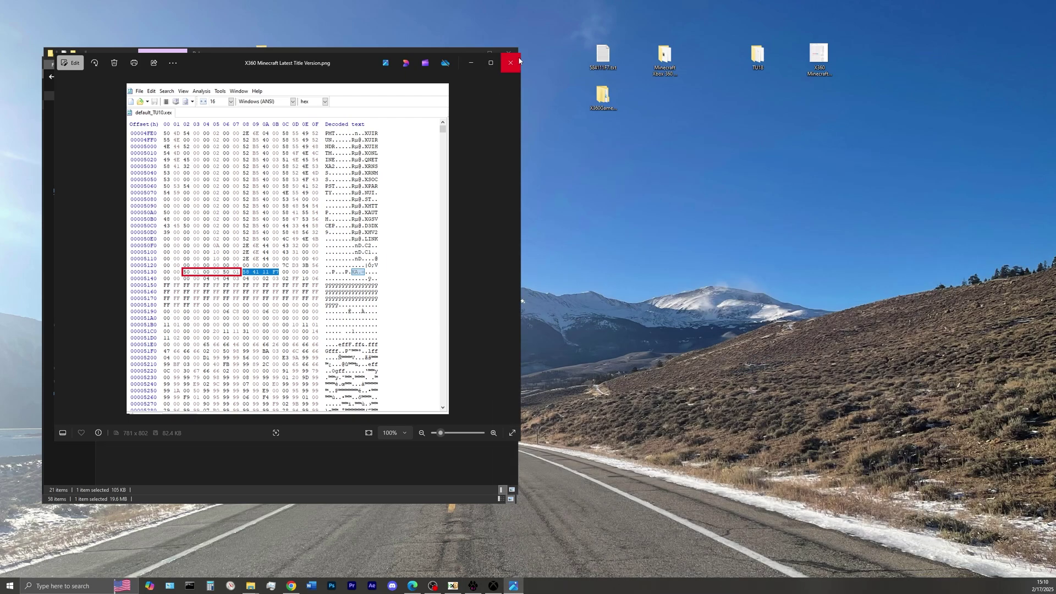
{"action": "left_click", "coordinate": [512, 66]}
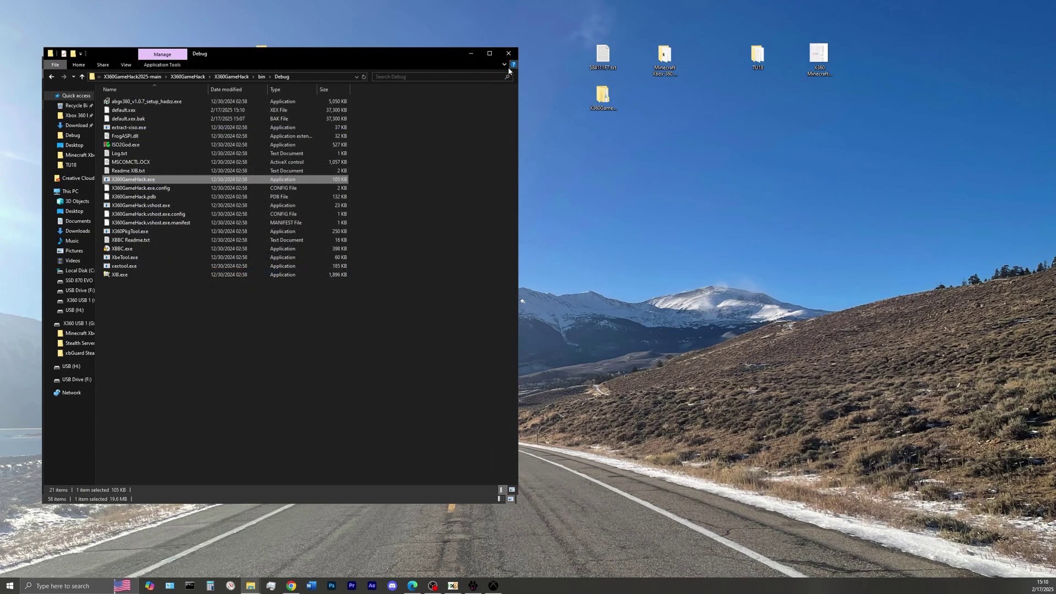
Switch to X360GameHack and load default.xex from the Debug folder as the file for patching
{"action": "left_click", "coordinate": [493, 586]}
{"action": "left_click_drag", "start_coordinate": [171, 35], "coordinate": [769, 118]}
{"action": "left_click_drag", "start_coordinate": [709, 156], "coordinate": [710, 157]}
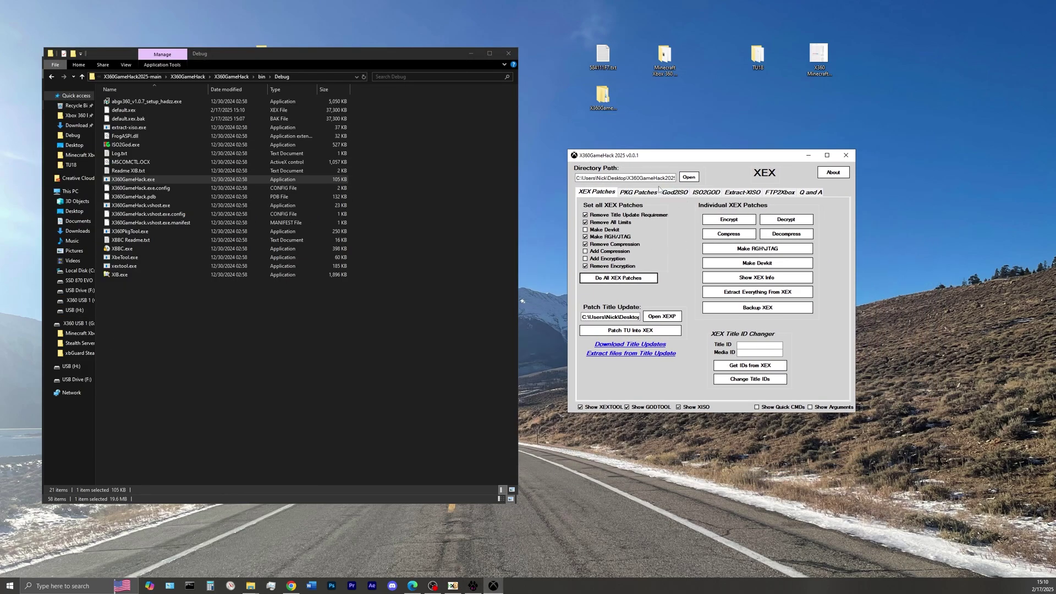
{"action": "left_click", "coordinate": [691, 176]}
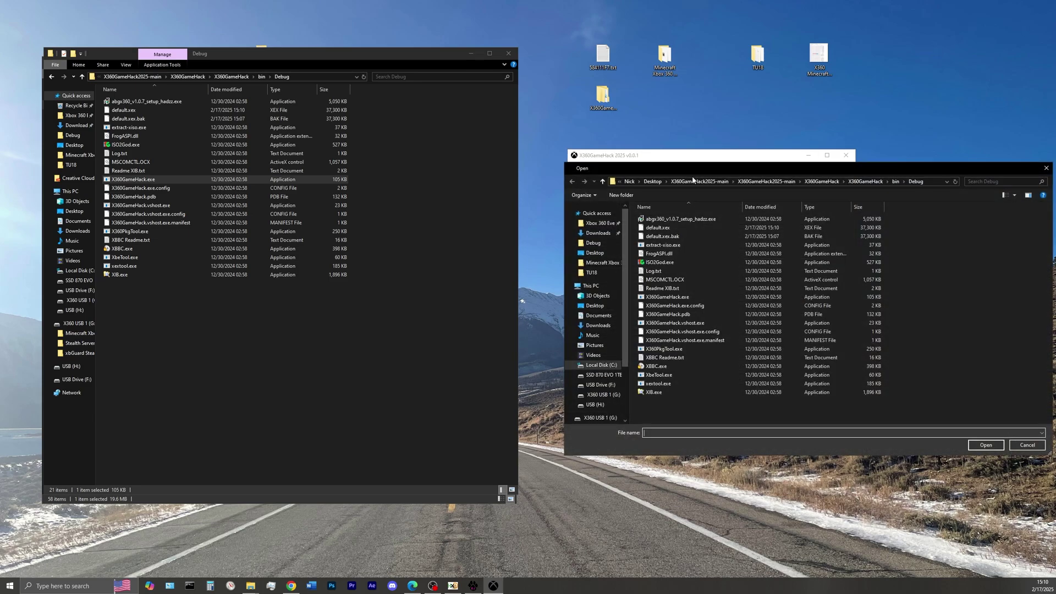
{"action": "left_click", "coordinate": [680, 229]}
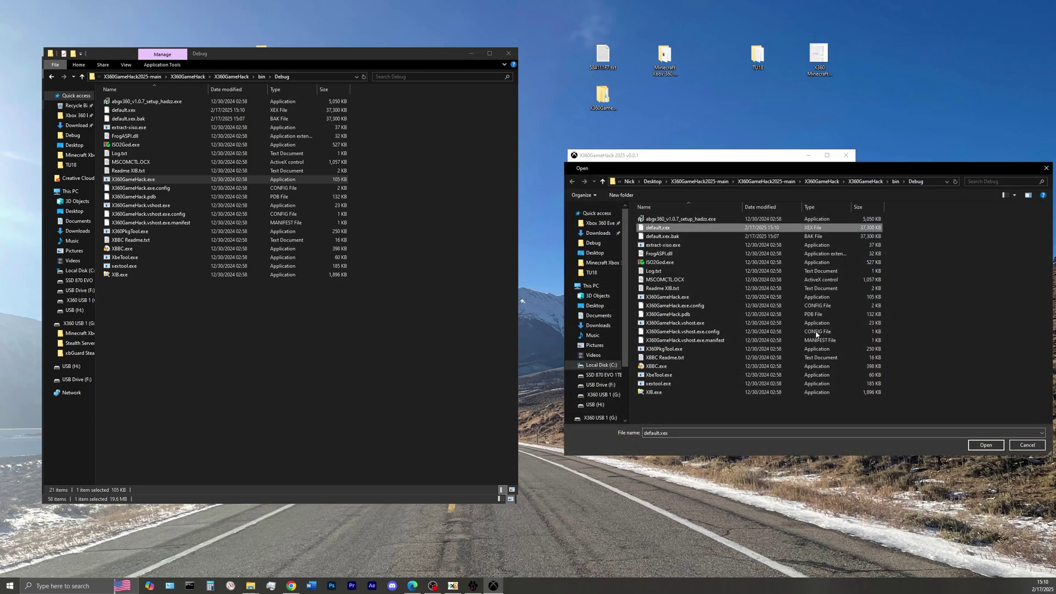
{"action": "left_click", "coordinate": [986, 446]}
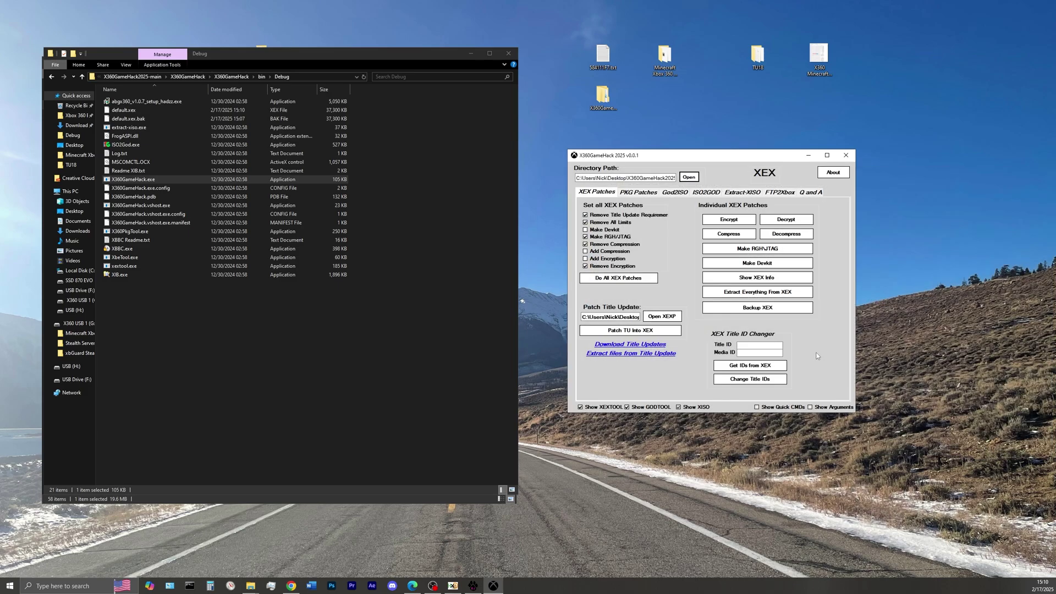
{"action": "left_click", "coordinate": [690, 177]}
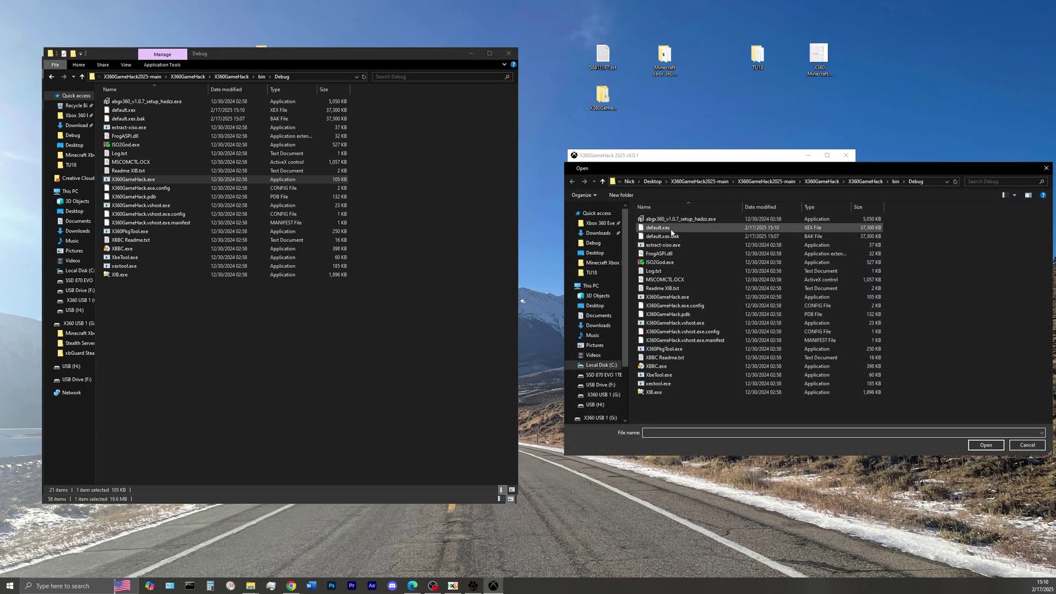
{"action": "left_click", "coordinate": [672, 232]}
{"action": "left_click", "coordinate": [986, 445]}
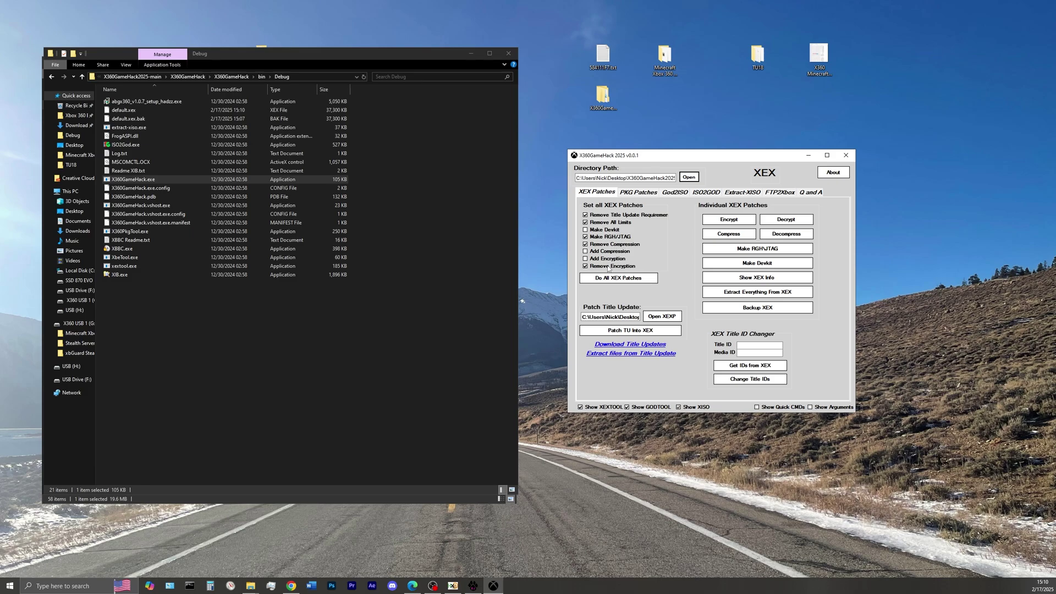
Apply all the enabled XEX patches to default.xex and close the command window and X360GameHack
{"action": "left_click", "coordinate": [626, 283]}
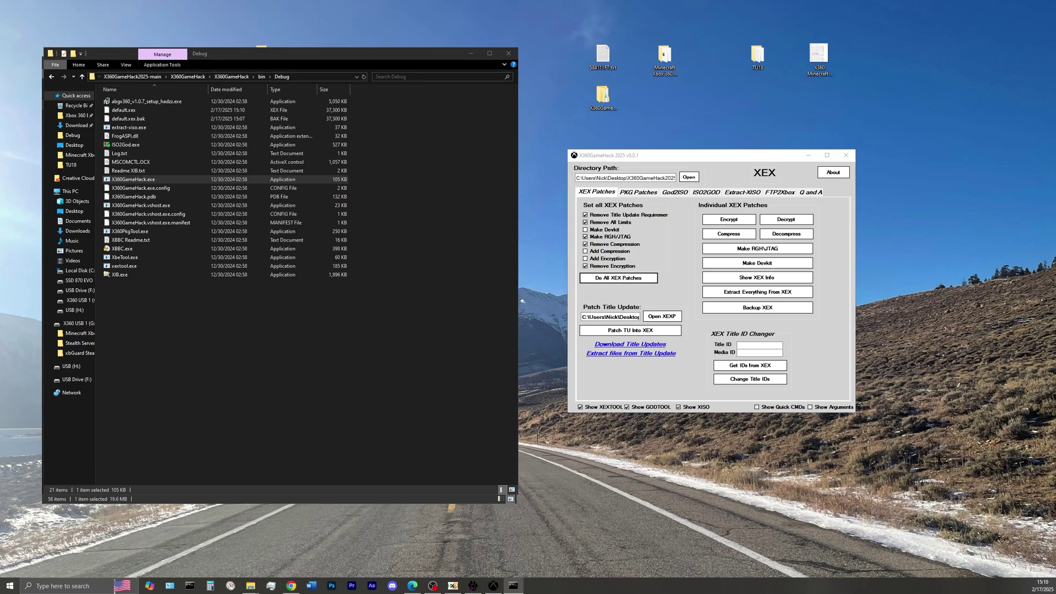
{"action": "left_click_drag", "start_coordinate": [352, 286], "coordinate": [649, 96]}
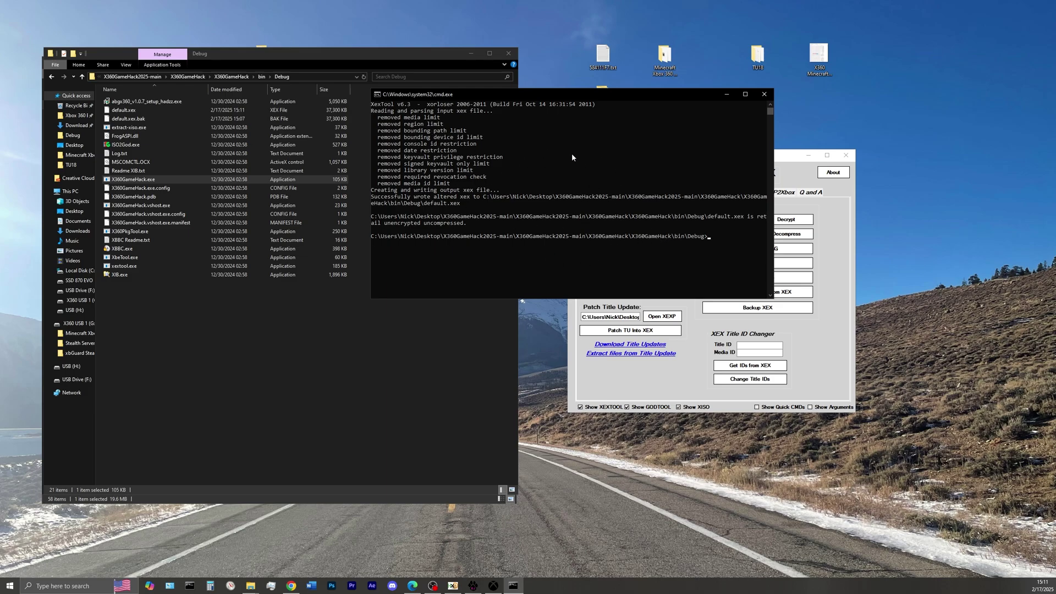
{"action": "left_click", "coordinate": [765, 95]}
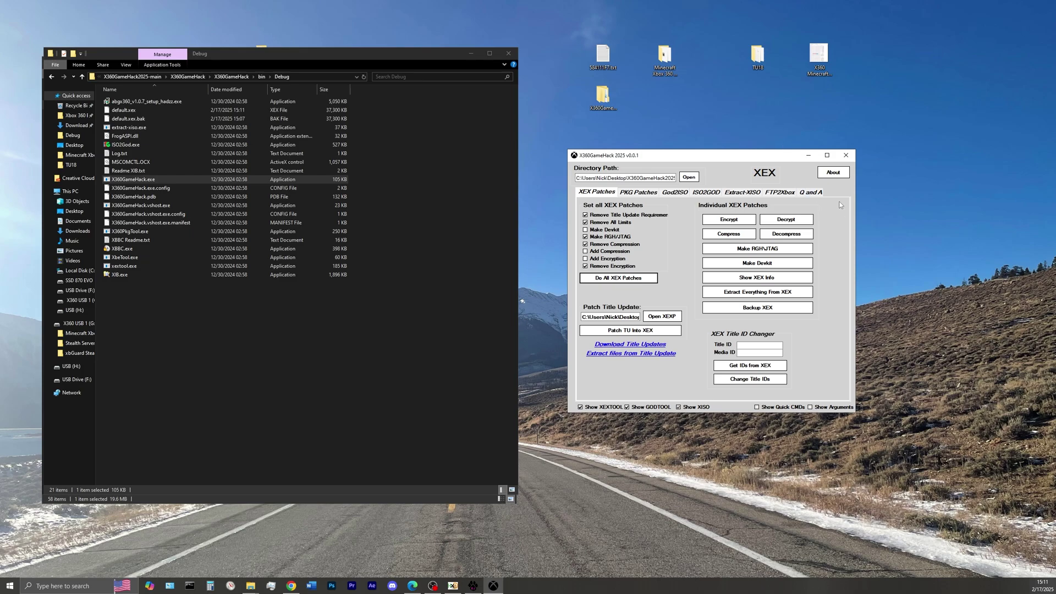
{"action": "left_click", "coordinate": [847, 157]}
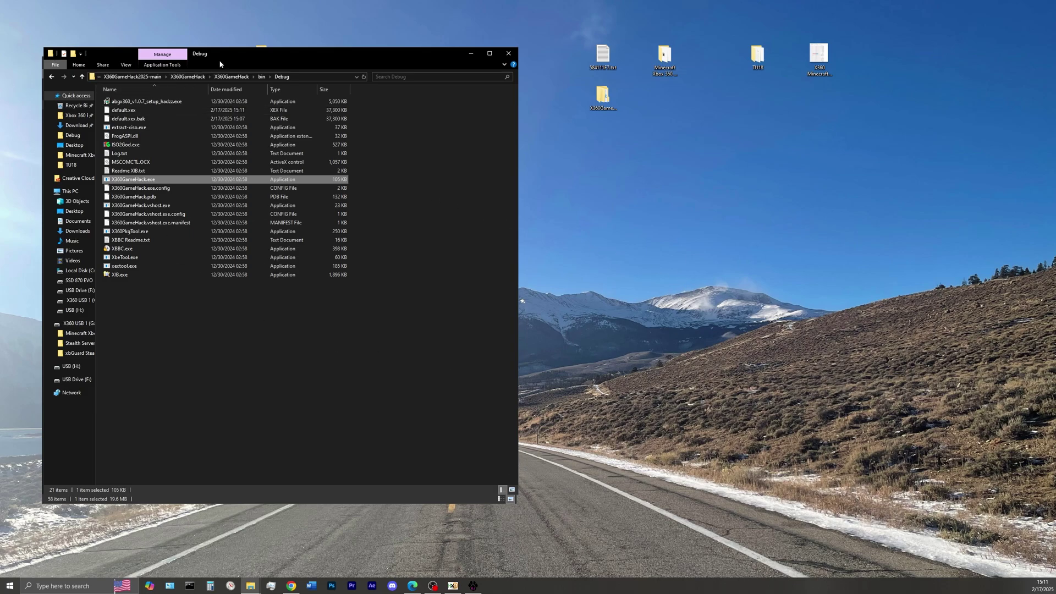
Copy default.xex from the Debug folder into the Minecraft Xbox 360 TU18 folder, replacing the existing file
{"action": "left_click_drag", "start_coordinate": [295, 54], "coordinate": [801, 73]}
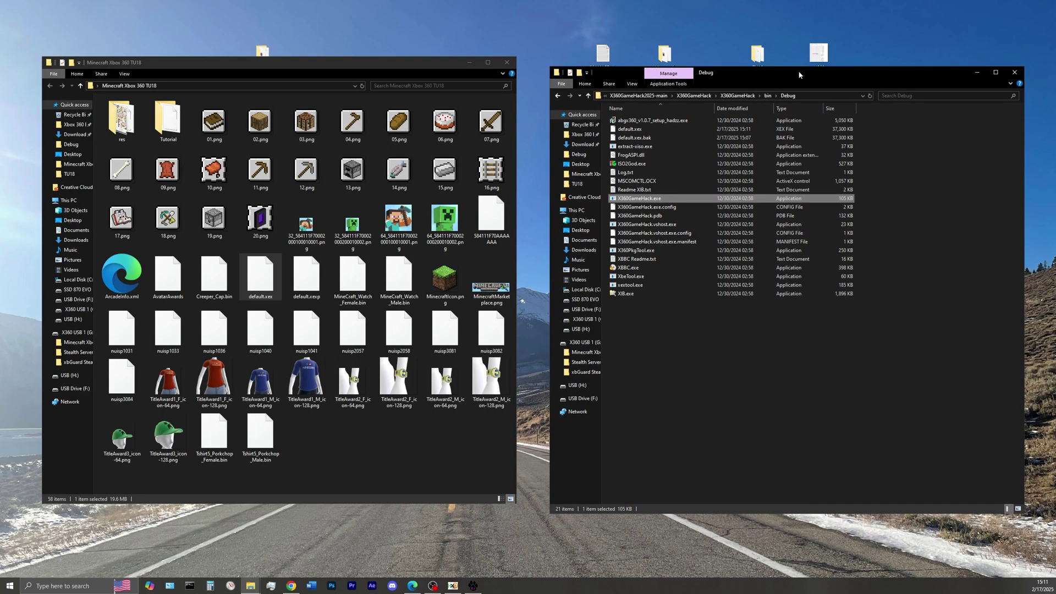
{"action": "left_click", "coordinate": [651, 131]}
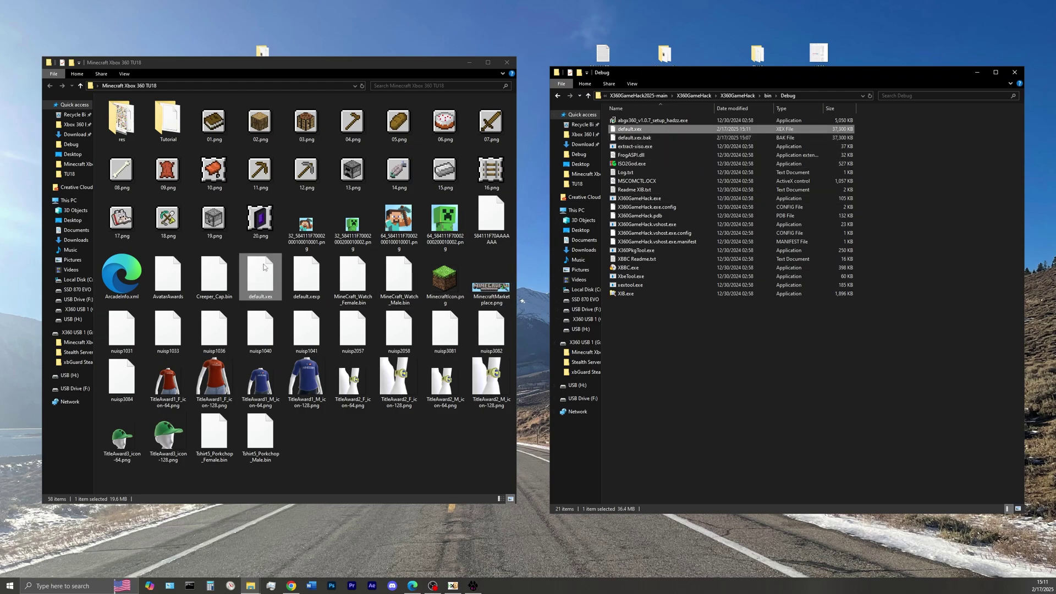
{"action": "right_click", "coordinate": [647, 132]}
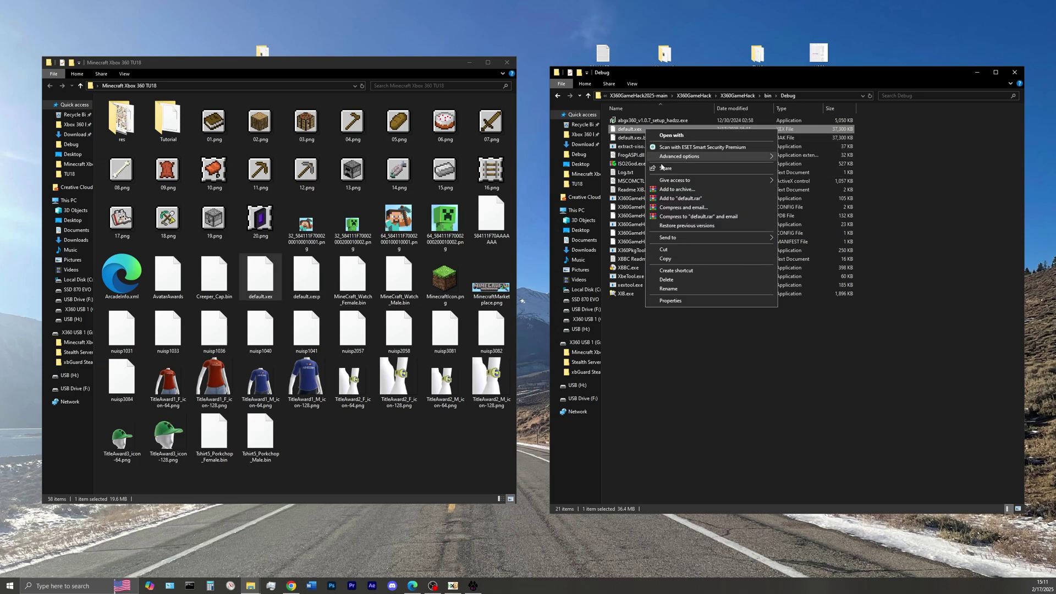
{"action": "left_click", "coordinate": [682, 263]}
{"action": "left_click", "coordinate": [336, 453]}
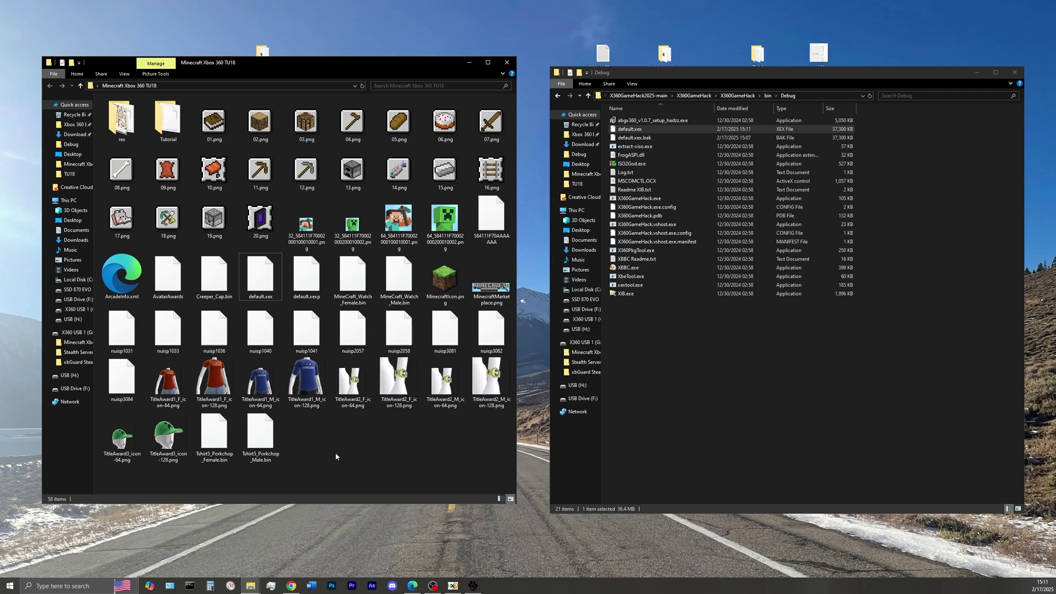
{"action": "right_click", "coordinate": [335, 453]}
{"action": "left_click", "coordinate": [365, 513]}
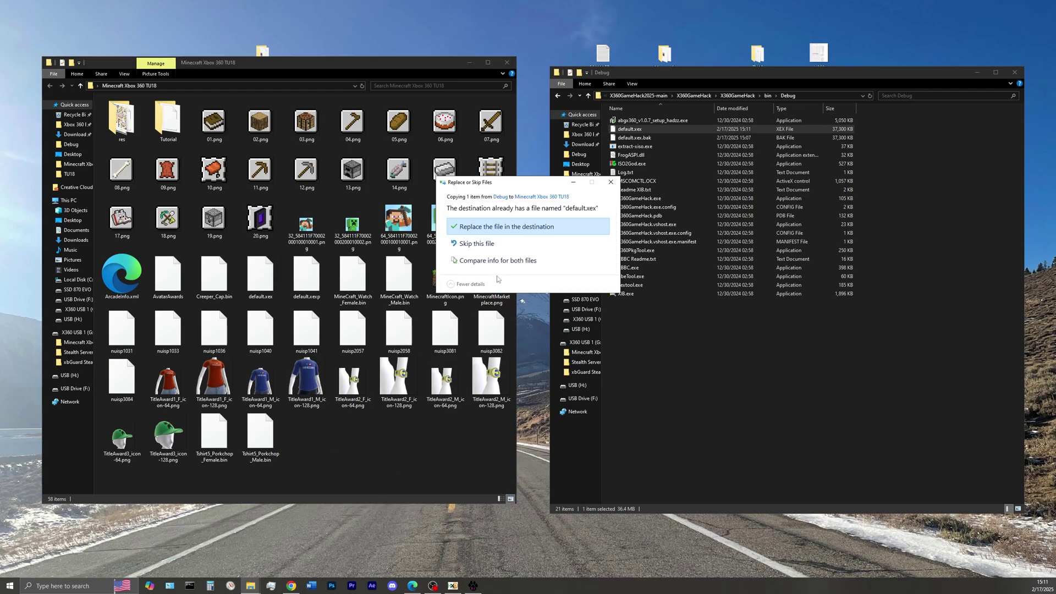
{"action": "left_click", "coordinate": [506, 230]}
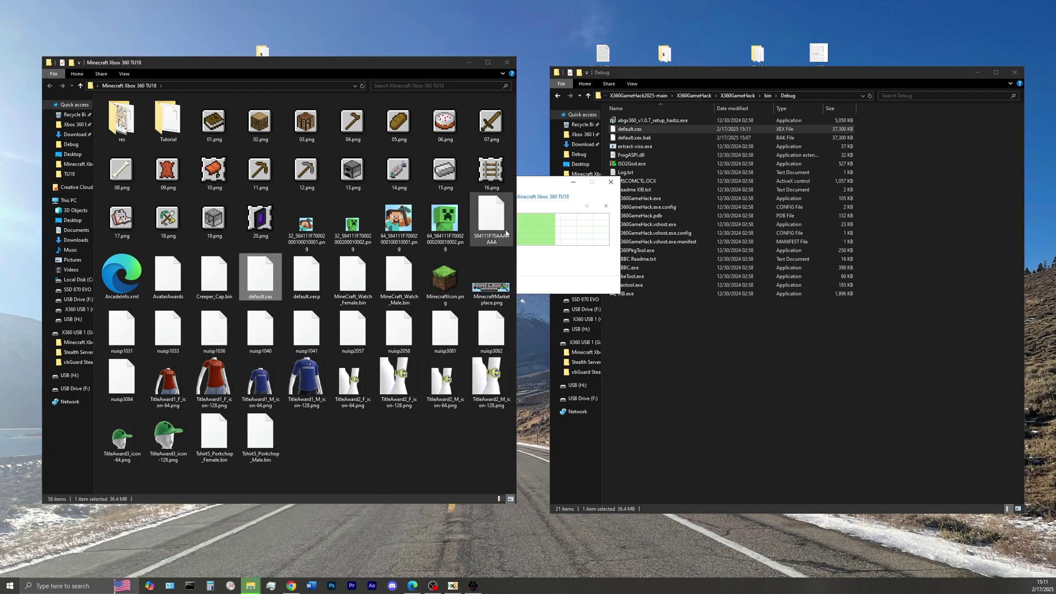
Copy the Minecraft Xbox 360 TU18 folder from the desktop to the X360 USB 1 (G:) drive
{"action": "left_click", "coordinate": [584, 342]}
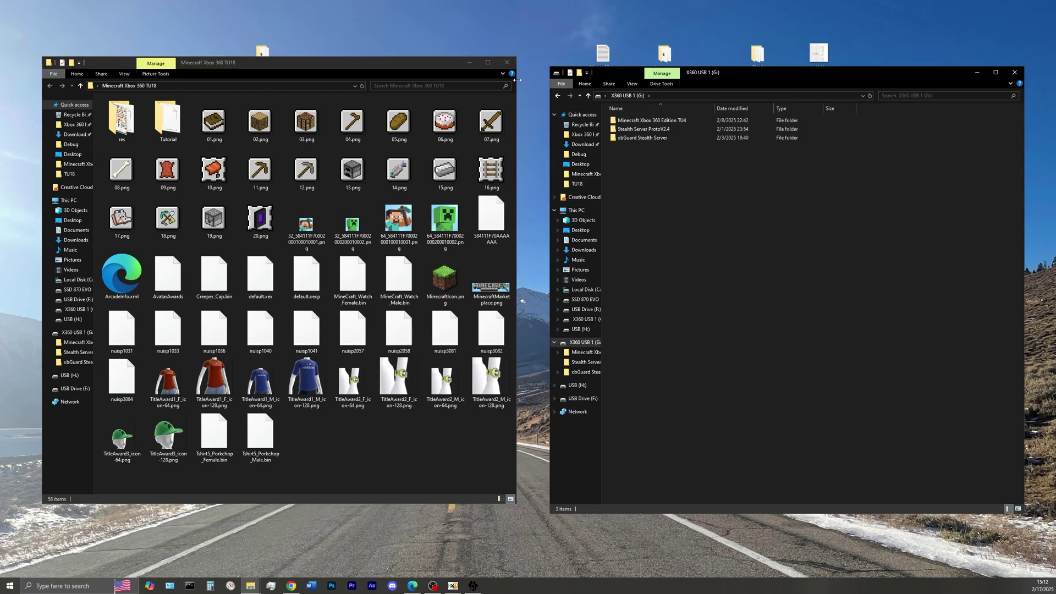
{"action": "left_click", "coordinate": [507, 62]}
{"action": "left_click_drag", "start_coordinate": [743, 76], "coordinate": [270, 120]}
{"action": "left_click", "coordinate": [263, 67]}
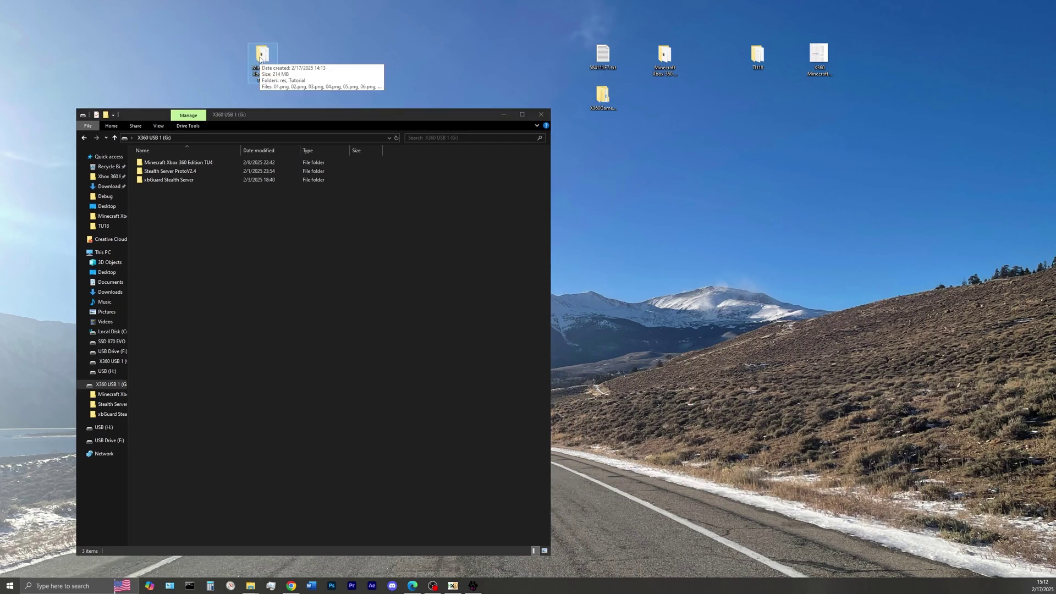
{"action": "right_click", "coordinate": [260, 57]}
{"action": "left_click", "coordinate": [286, 233]}
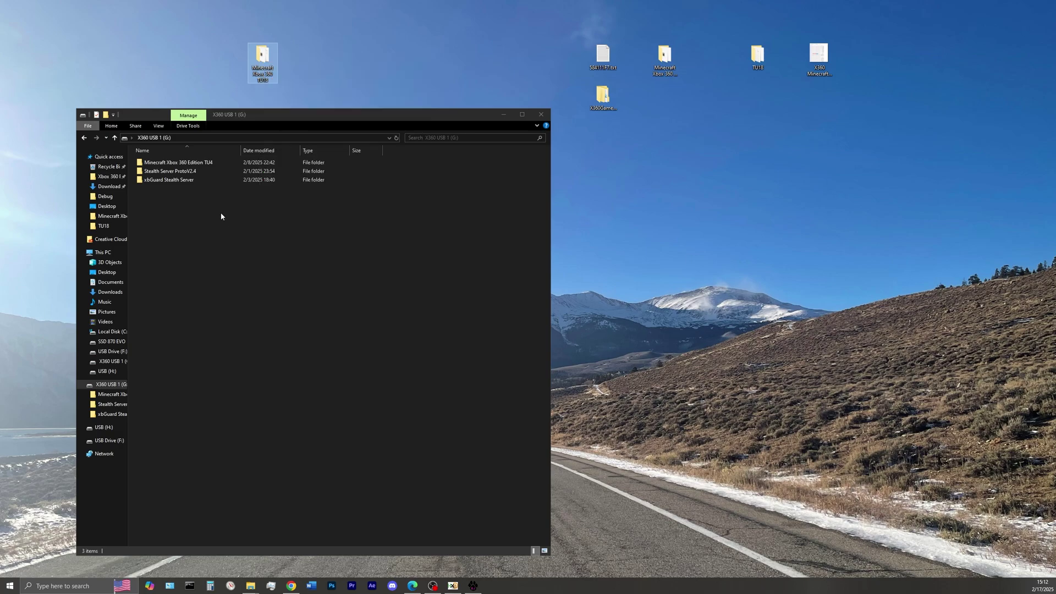
{"action": "right_click", "coordinate": [220, 212]}
{"action": "left_click", "coordinate": [251, 269]}
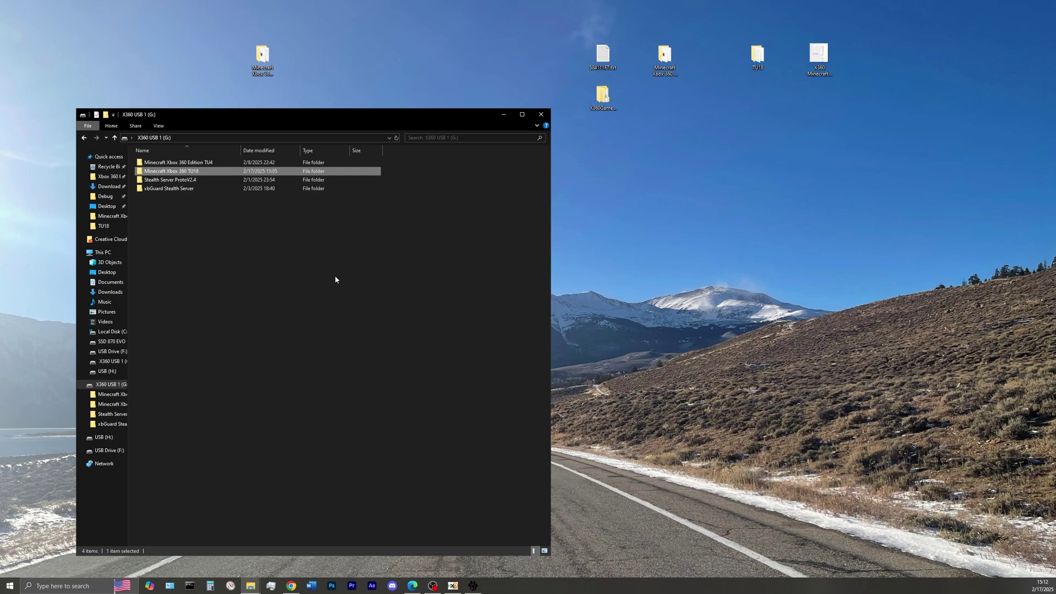
{"action": "left_click", "coordinate": [335, 269]}
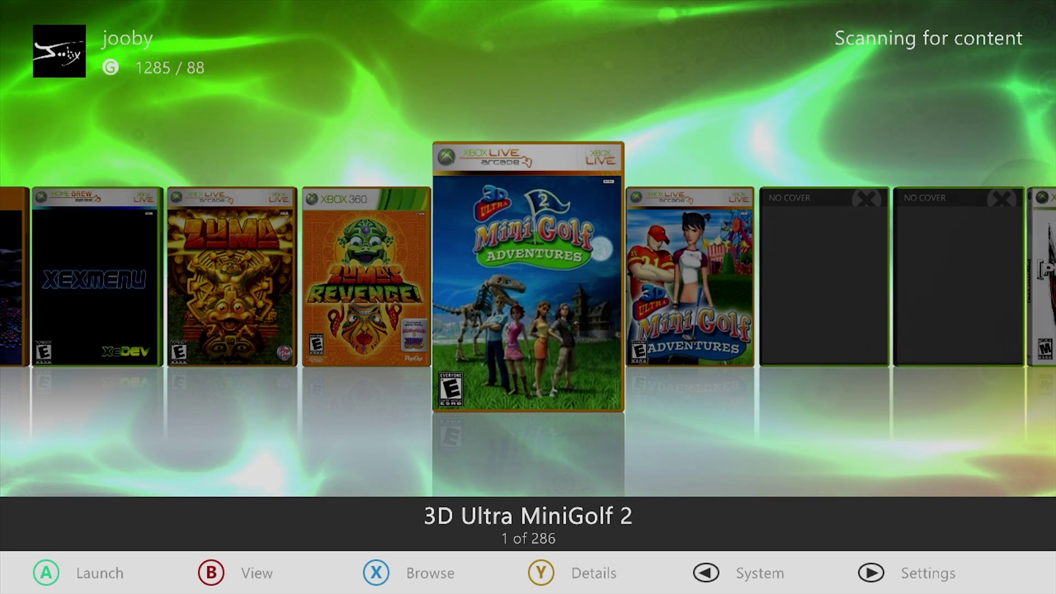
Switch to the Aurora dashboard on the console and open the Usb0 drive in its file manager's first location
{"action": "key", "text": "Escape"}
{"action": "key", "text": "Return"}
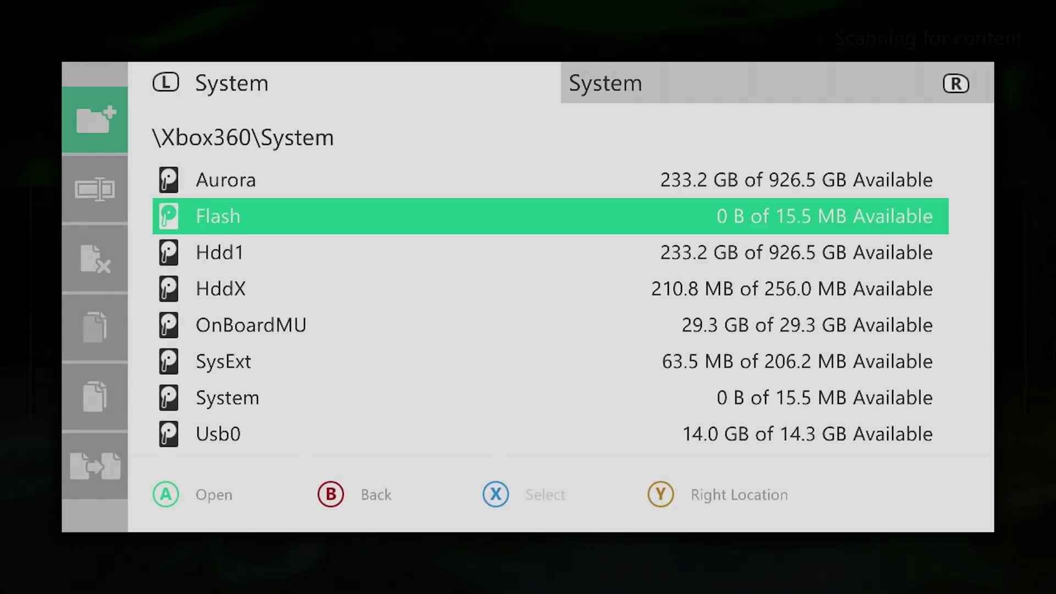
{"action": "key", "text": "Down"}
{"action": "key", "text": "Down"}
{"action": "key", "text": "Down"}
{"action": "key", "text": "Down"}
{"action": "key", "text": "Down"}
{"action": "key", "text": "Down"}
{"action": "key", "text": "Return"}
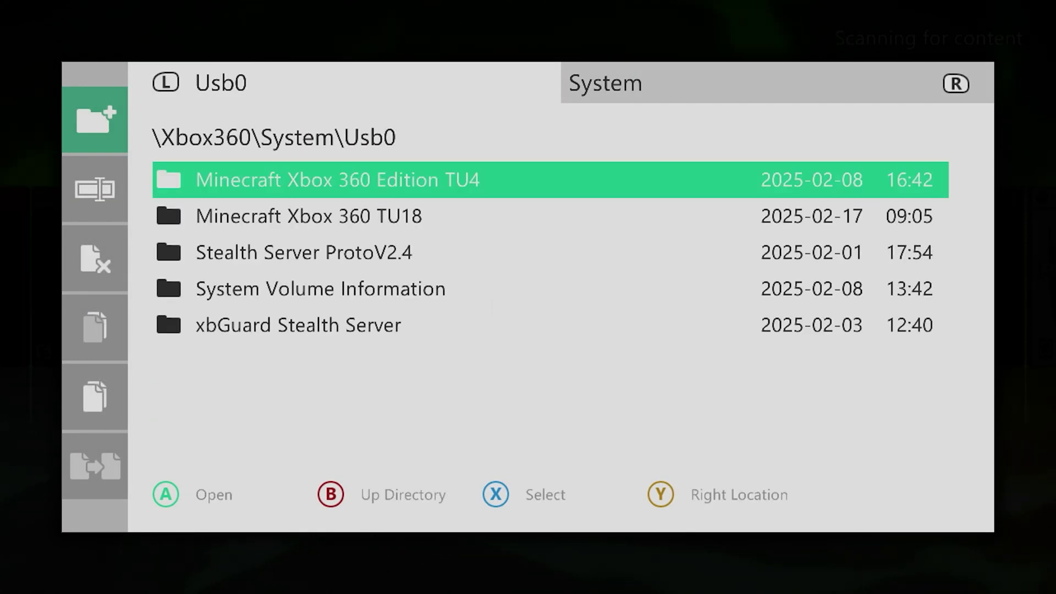
{"action": "key", "text": "Down"}
{"action": "key", "text": "Down"}
{"action": "key", "text": "Up"}
{"action": "key", "text": "Up"}
Open the Games folder on Hdd1 in the file manager's second location
{"action": "key", "text": "Tab"}
{"action": "key", "text": "Down"}
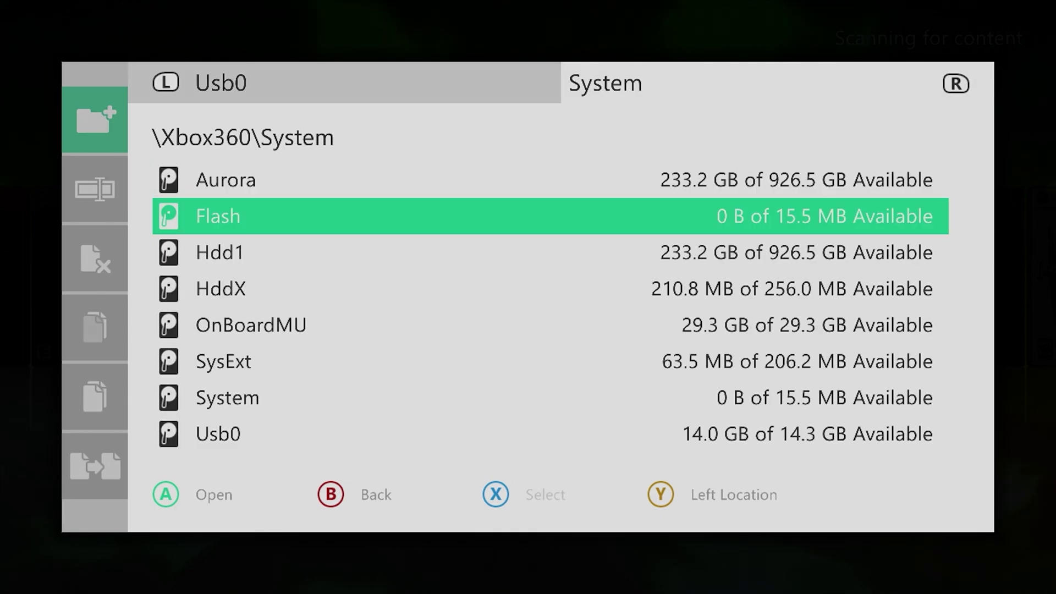
{"action": "key", "text": "Down"}
{"action": "key", "text": "Return"}
{"action": "key", "text": "Down"}
{"action": "key", "text": "Down"}
{"action": "key", "text": "Down"}
{"action": "key", "text": "Down"}
{"action": "key", "text": "Down"}
{"action": "key", "text": "Down"}
{"action": "key", "text": "Down"}
{"action": "key", "text": "Down"}
{"action": "key", "text": "Down"}
{"action": "key", "text": "Down"}
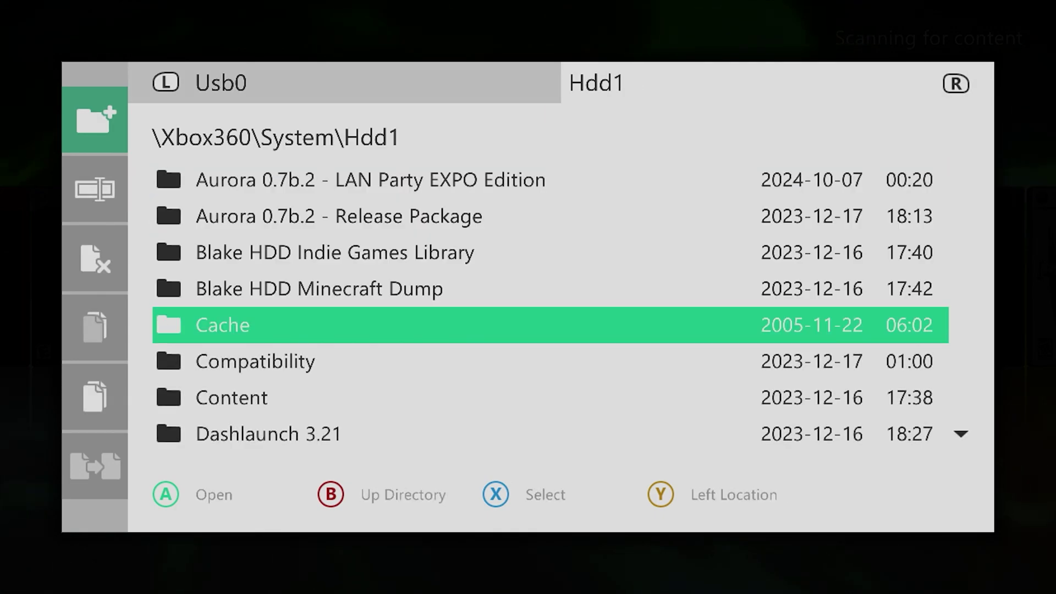
{"action": "key", "text": "Down"}
{"action": "key", "text": "Down"}
{"action": "key", "text": "Up"}
{"action": "key", "text": "Up"}
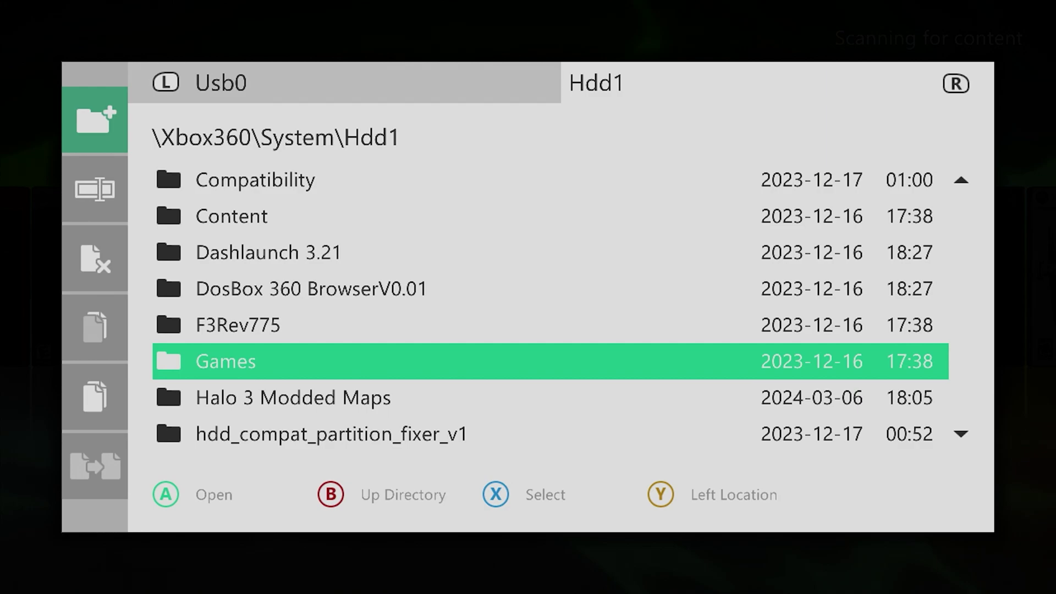
{"action": "key", "text": "Return"}
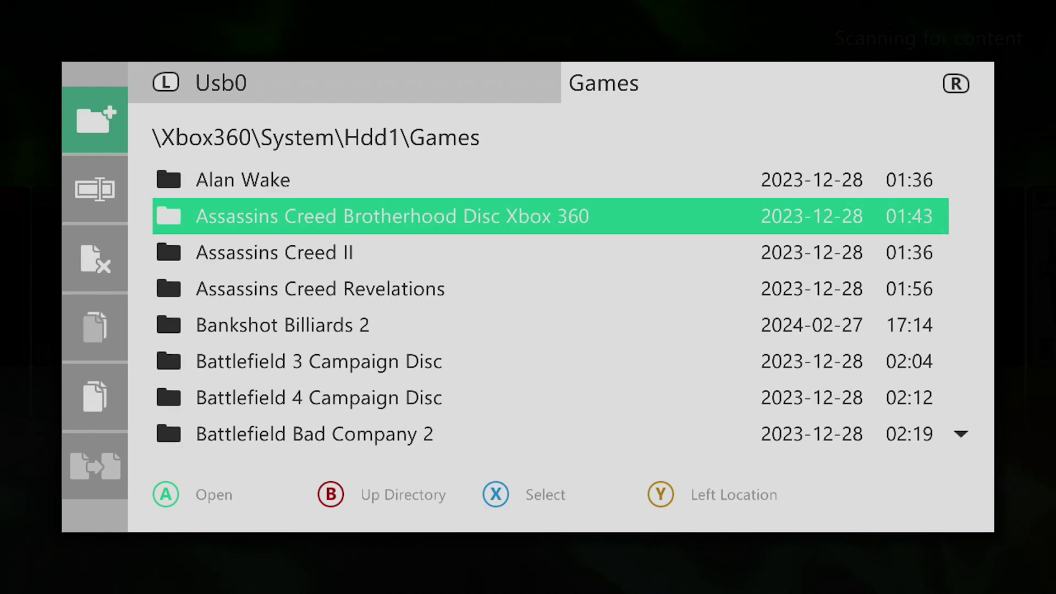
Select the Minecraft Xbox 360 TU18 folder on Usb0 and queue it for copying
{"action": "key", "text": "Tab"}
{"action": "key", "text": "Up"}
{"action": "key", "text": "Down"}
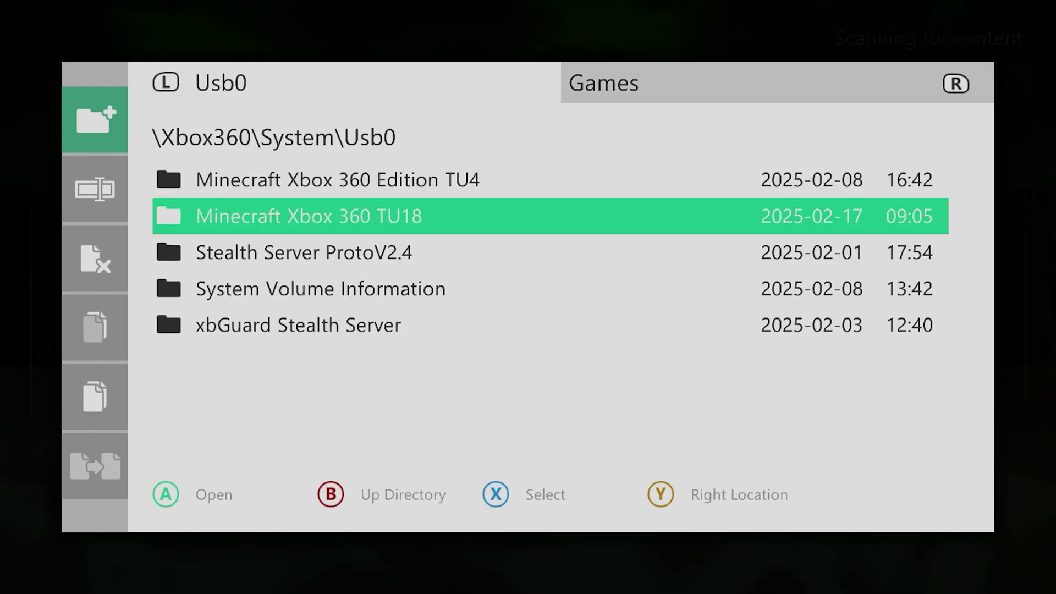
{"action": "key", "text": "x"}
{"action": "key", "text": "Left"}
{"action": "key", "text": "Down"}
{"action": "key", "text": "Down"}
{"action": "key", "text": "Down"}
{"action": "key", "text": "Down"}
{"action": "key", "text": "Return"}
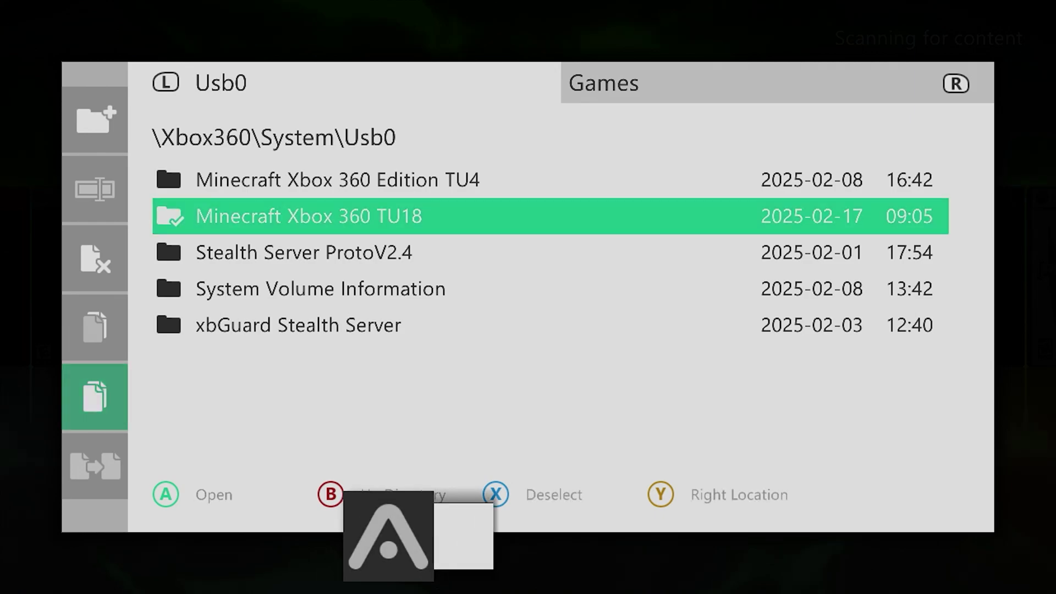
Start pasting the queued folder into Hdd1\Games and decline the paste confirmation
{"action": "key", "text": "Tab"}
{"action": "key", "text": "Down"}
{"action": "key", "text": "Down"}
{"action": "key", "text": "Down"}
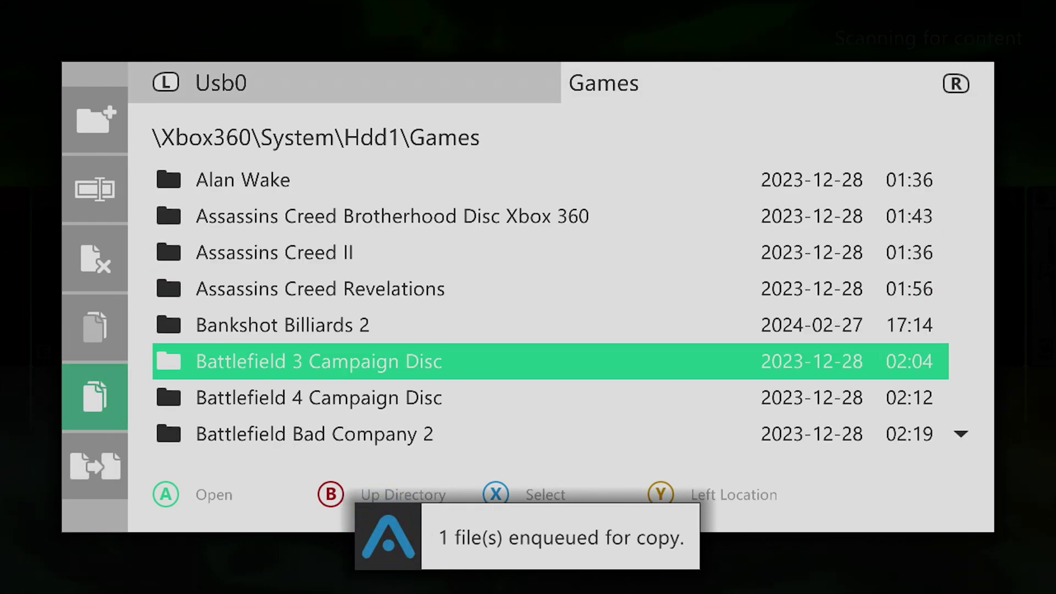
{"action": "key", "text": "Left"}
{"action": "key", "text": "Down"}
{"action": "key", "text": "Return"}
{"action": "key", "text": "Right"}
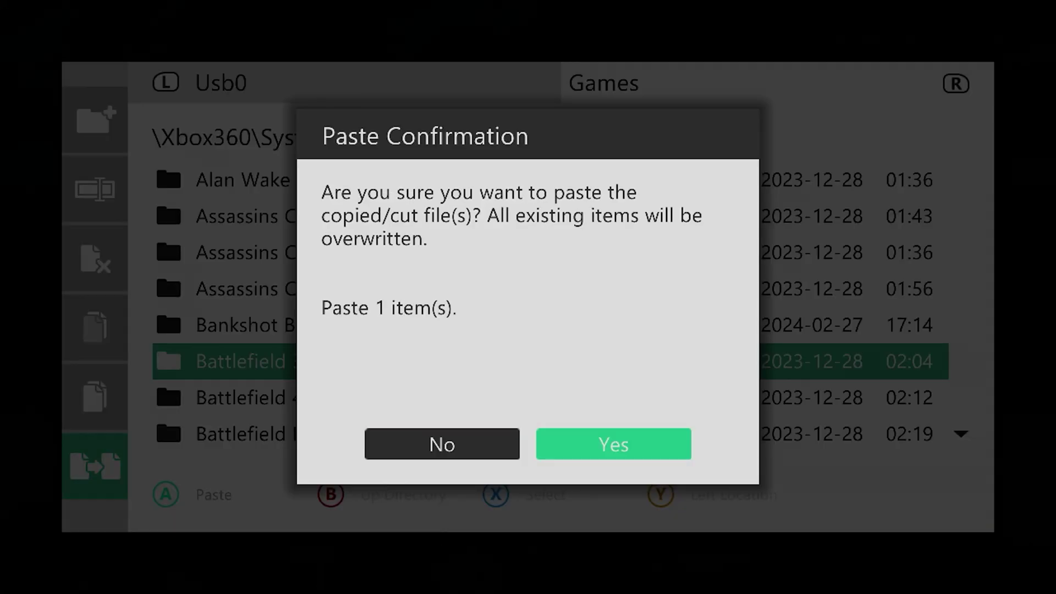
{"action": "key", "text": "Left"}
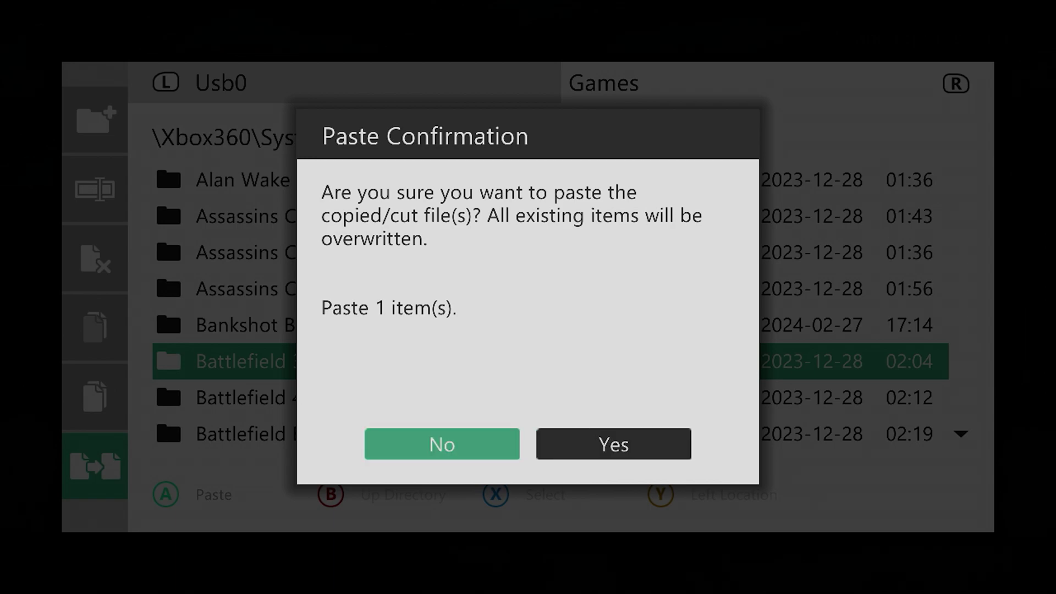
{"action": "key", "text": "Return"}
Look through the Hdd1\Games folder for Minecraft Xbox 360 TU18 and highlight it
{"action": "key", "text": "Right"}
{"action": "key", "text": "Down"}
{"action": "key", "text": "Down"}
{"action": "key", "text": "Down"}
{"action": "key", "text": "Down"}
{"action": "key", "text": "Down"}
{"action": "key", "text": "Down"}
{"action": "key", "text": "Down"}
{"action": "key", "text": "Down"}
{"action": "key", "text": "Down"}
{"action": "key", "text": "Down"}
{"action": "key", "text": "Down"}
{"action": "key", "text": "Down"}
{"action": "key", "text": "Down"}
{"action": "key", "text": "Down"}
{"action": "key", "text": "Down"}
{"action": "key", "text": "Down"}
{"action": "key", "text": "Down"}
{"action": "key", "text": "Down"}
{"action": "key", "text": "Down"}
{"action": "key", "text": "Down"}
{"action": "key", "text": "Down"}
{"action": "key", "text": "Down"}
{"action": "key", "text": "Down"}
{"action": "key", "text": "Down"}
{"action": "key", "text": "Down"}
{"action": "key", "text": "Down"}
{"action": "key", "text": "Down"}
{"action": "key", "text": "Down"}
{"action": "key", "text": "Down"}
{"action": "key", "text": "Down"}
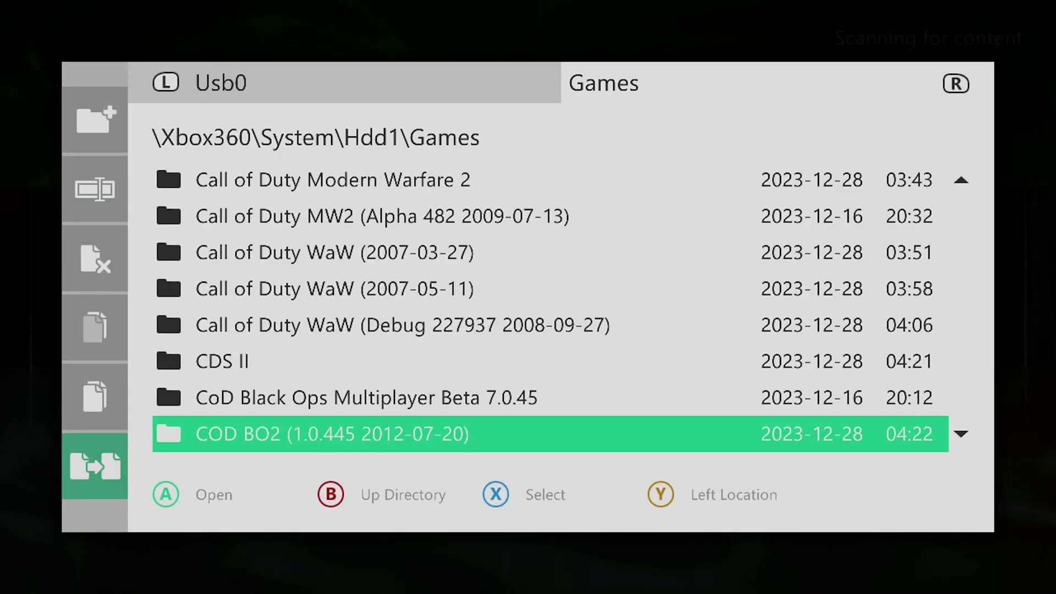
{"action": "key", "text": "Down"}
{"action": "key", "text": "Down"}
{"action": "key", "text": "Down"}
{"action": "key", "text": "Down"}
{"action": "key", "text": "Down"}
{"action": "key", "text": "Down"}
{"action": "key", "text": "Down"}
{"action": "key", "text": "Down"}
{"action": "key", "text": "Down"}
{"action": "key", "text": "Down"}
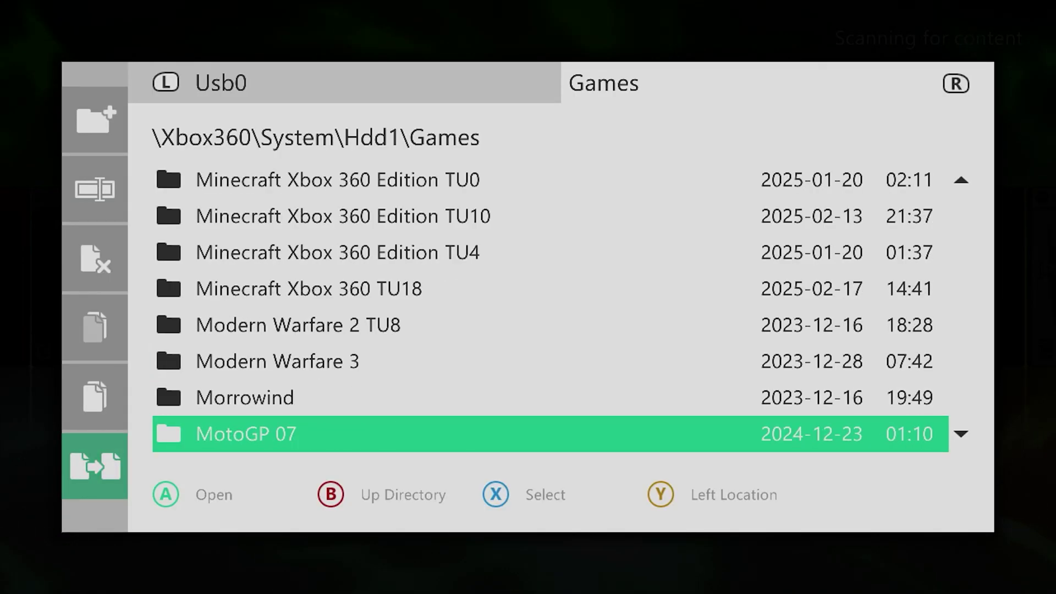
{"action": "key", "text": "Page_Down"}
{"action": "key", "text": "Up"}
{"action": "key", "text": "Up"}
{"action": "key", "text": "Up"}
{"action": "key", "text": "Up"}
{"action": "key", "text": "Up"}
{"action": "key", "text": "Up"}
{"action": "key", "text": "Up"}
{"action": "key", "text": "Up"}
{"action": "key", "text": "Down"}
{"action": "key", "text": "Down"}
{"action": "key", "text": "Down"}
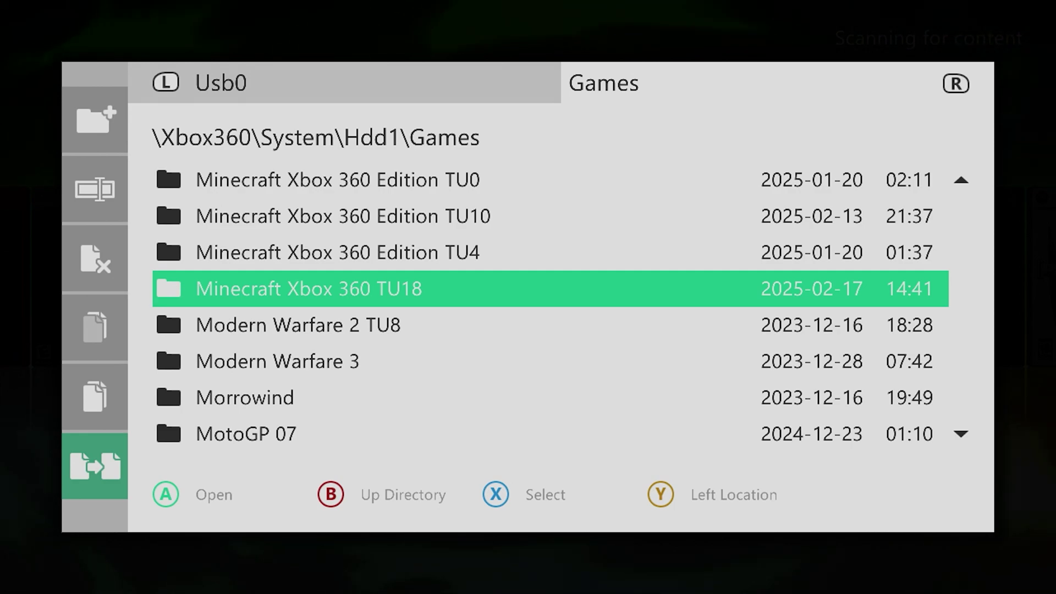
Sign out of the current profile and return to the file manager
{"action": "key", "text": "super"}
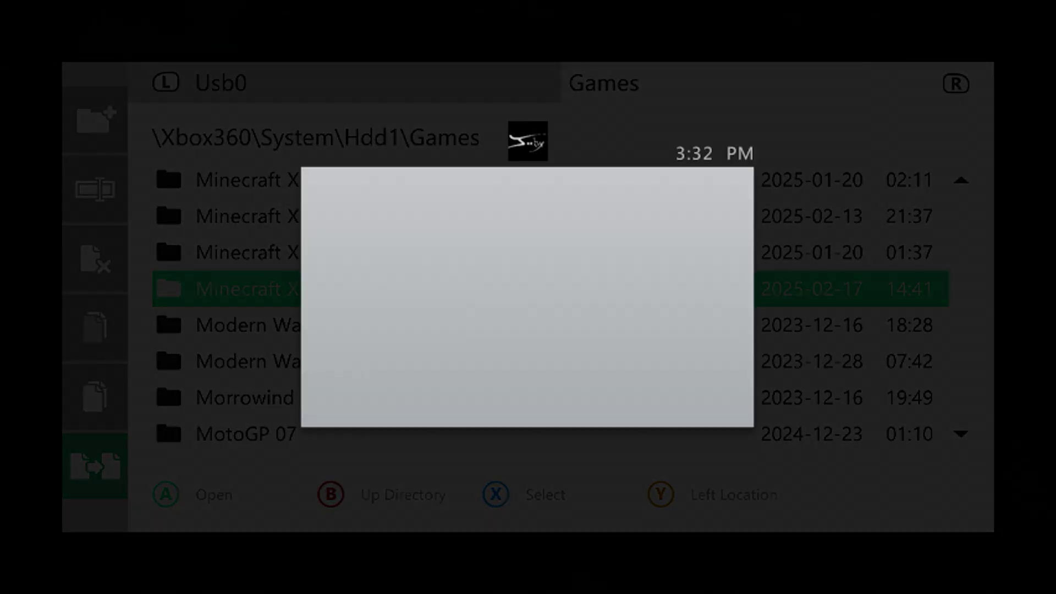
{"action": "key", "text": "x"}
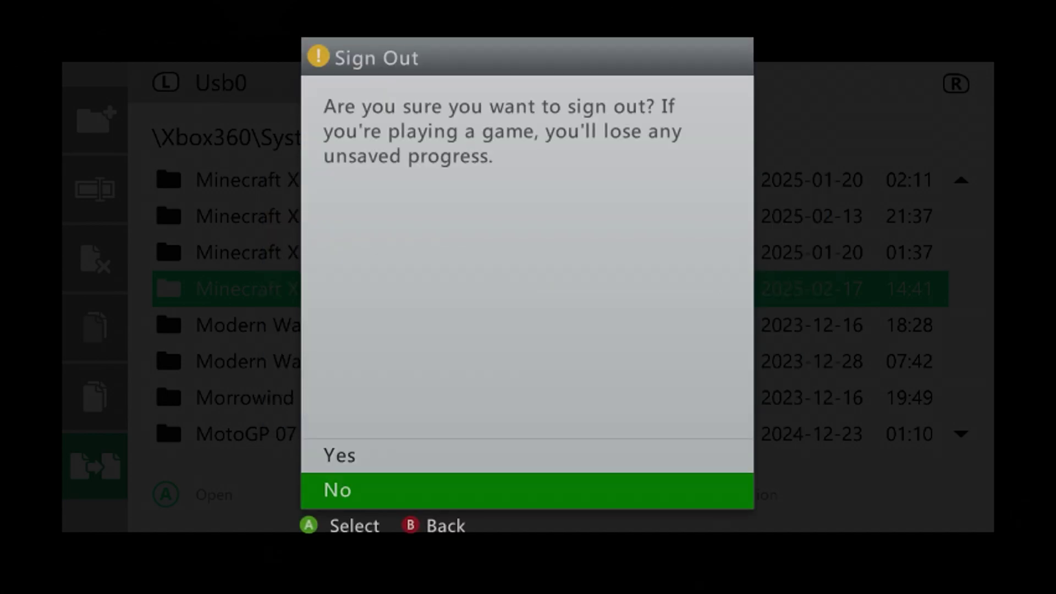
{"action": "key", "text": "Up"}
{"action": "key", "text": "Return"}
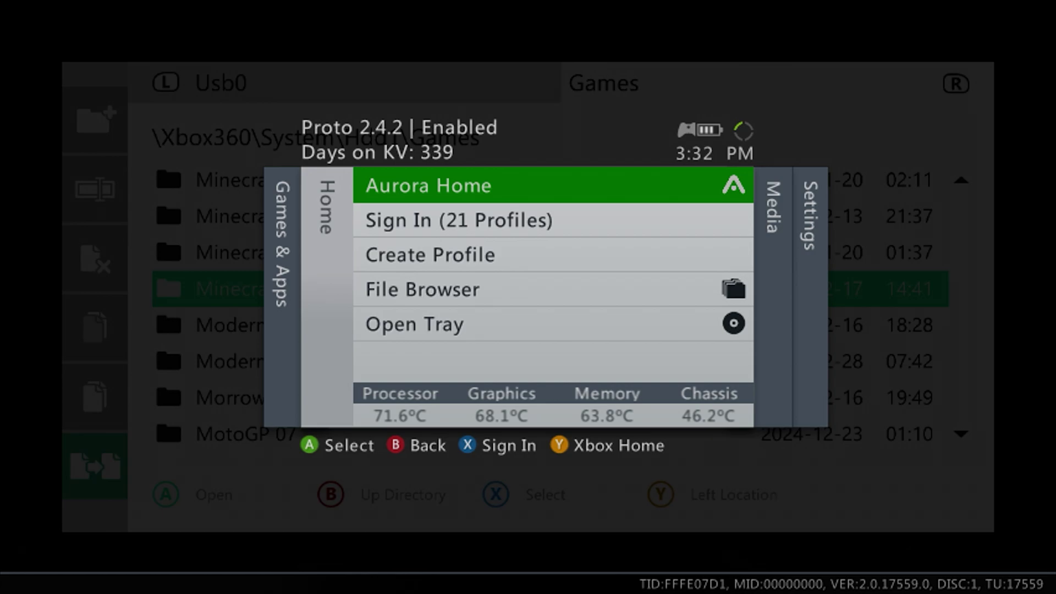
{"action": "key", "text": "Down"}
{"action": "key", "text": "Down"}
{"action": "key", "text": "Escape"}
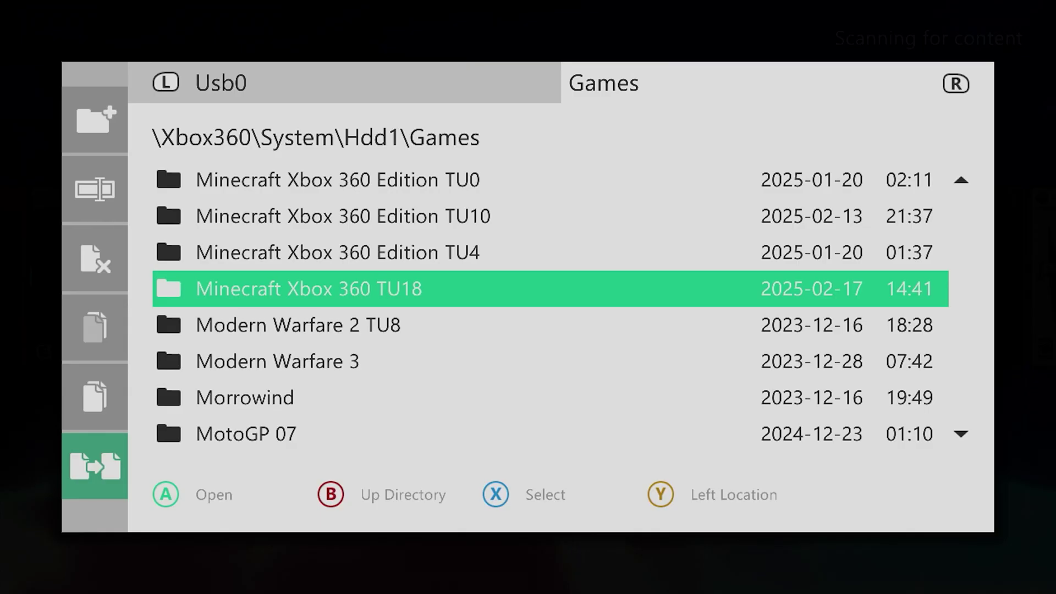
Open the Minecraft Xbox 360 TU18 folder in Hdd1\Games and launch its default.xex
{"action": "key", "text": "Return"}
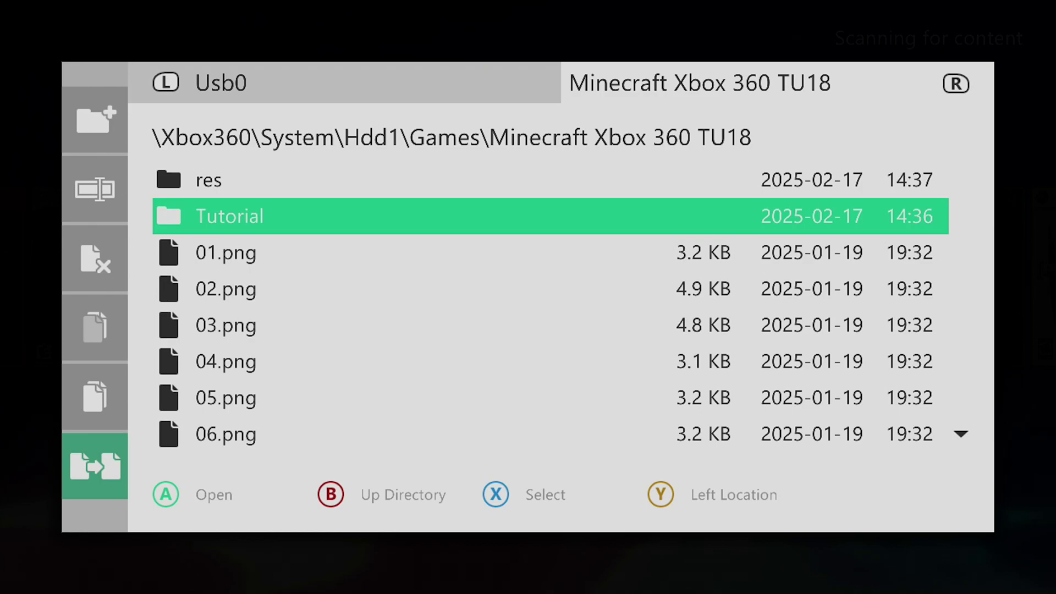
{"action": "key", "text": "Down"}
{"action": "key", "text": "Down"}
{"action": "key", "text": "Down"}
{"action": "key", "text": "Down"}
{"action": "key", "text": "Down"}
{"action": "key", "text": "Down"}
{"action": "key", "text": "Down"}
{"action": "key", "text": "Down"}
{"action": "key", "text": "Down"}
{"action": "key", "text": "Down"}
{"action": "key", "text": "Down"}
{"action": "key", "text": "Down"}
{"action": "key", "text": "Down"}
{"action": "key", "text": "Down"}
{"action": "key", "text": "Down"}
{"action": "key", "text": "Down"}
{"action": "key", "text": "Down"}
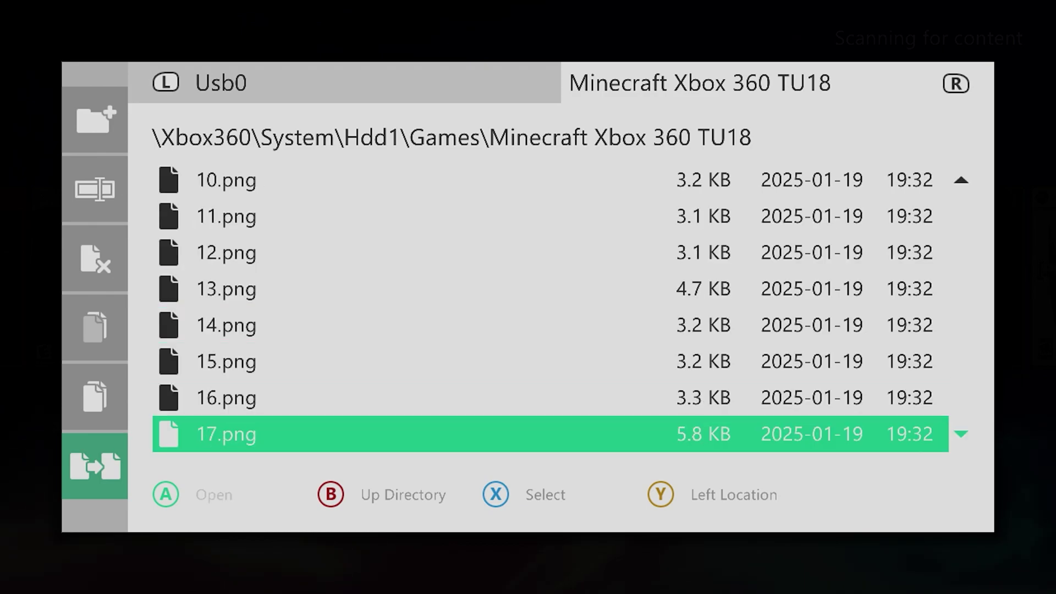
{"action": "key", "text": "Down"}
{"action": "key", "text": "Down"}
{"action": "key", "text": "Down"}
{"action": "key", "text": "Down"}
{"action": "key", "text": "Down"}
{"action": "key", "text": "Down"}
{"action": "key", "text": "Down"}
{"action": "key", "text": "Down"}
{"action": "key", "text": "Down"}
{"action": "key", "text": "Down"}
{"action": "key", "text": "Down"}
{"action": "key", "text": "Down"}
{"action": "key", "text": "Down"}
{"action": "key", "text": "Down"}
{"action": "key", "text": "Down"}
{"action": "key", "text": "Down"}
{"action": "key", "text": "Down"}
{"action": "key", "text": "Up"}
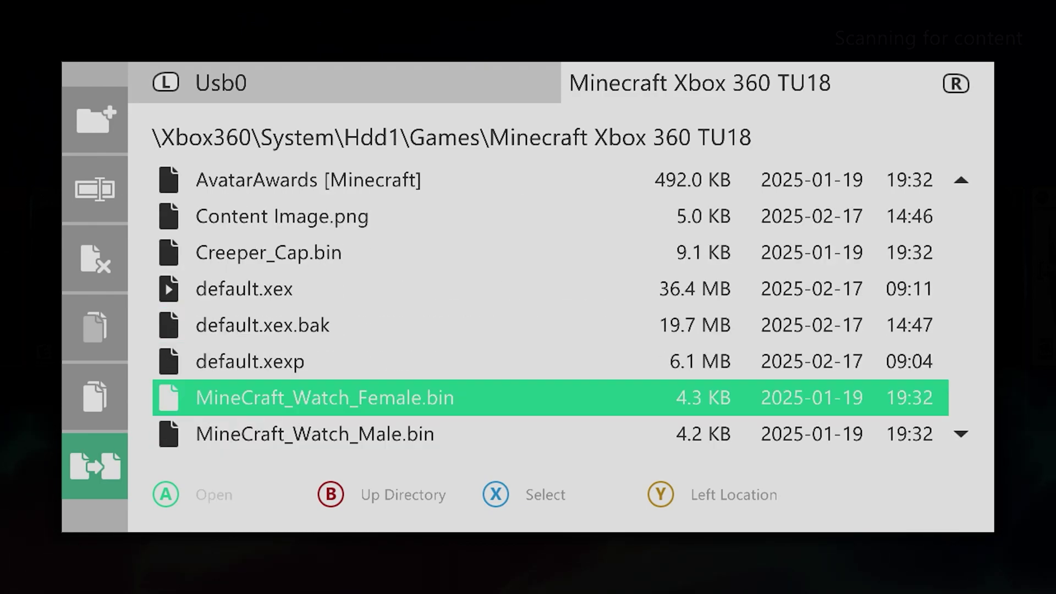
{"action": "key", "text": "Up"}
{"action": "key", "text": "Up"}
{"action": "key", "text": "Up"}
{"action": "key", "text": "Return"}
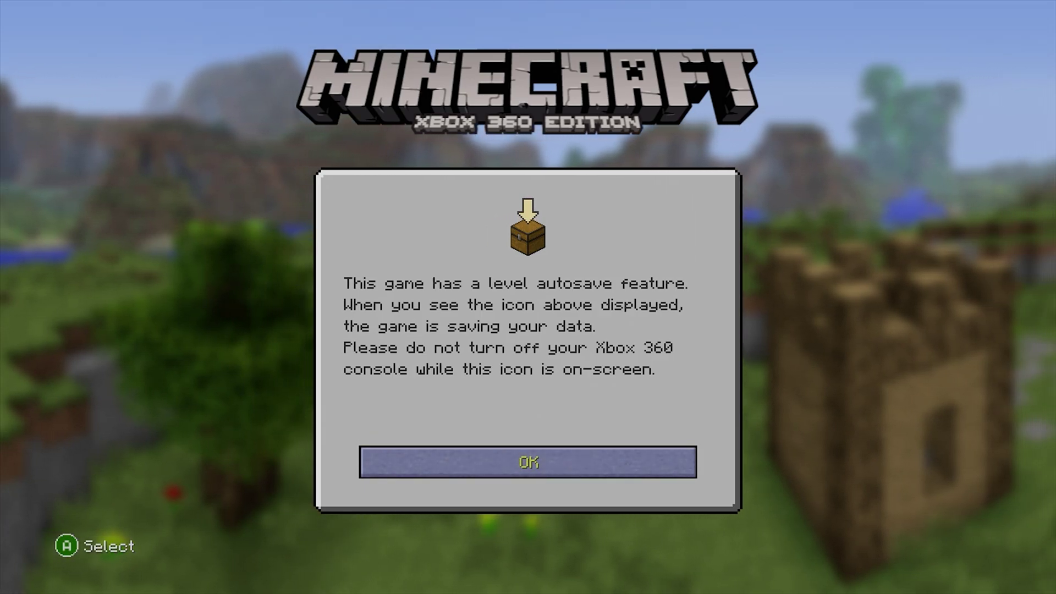
Acknowledge the autosave notice and return the main menu selection to Play Game
{"action": "key", "text": "Return"}
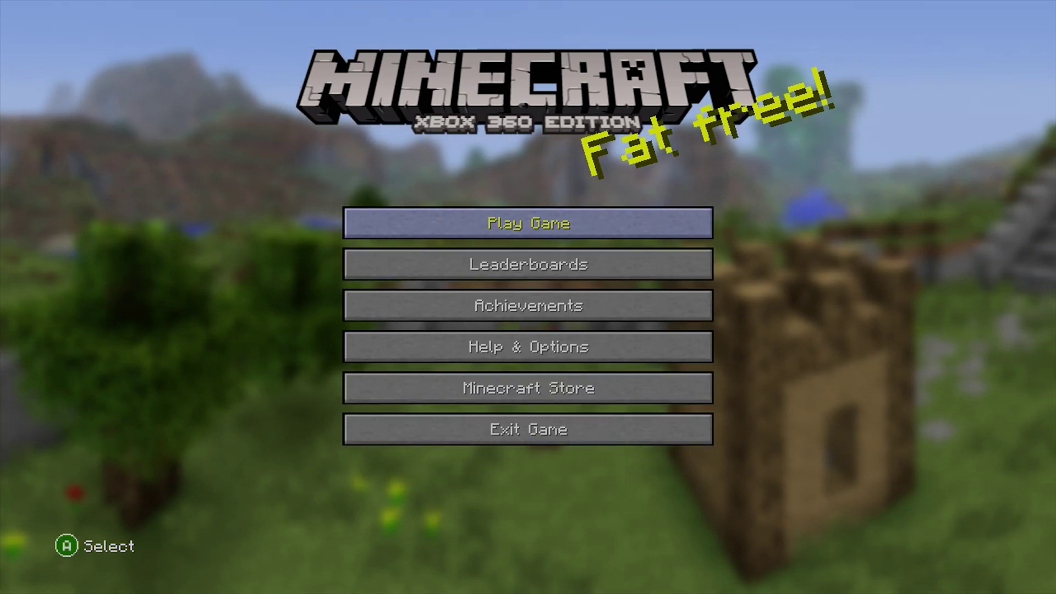
{"action": "key", "text": "Down"}
{"action": "key", "text": "Down"}
{"action": "key", "text": "Down"}
{"action": "key", "text": "Up"}
{"action": "key", "text": "Up"}
{"action": "key", "text": "Up"}
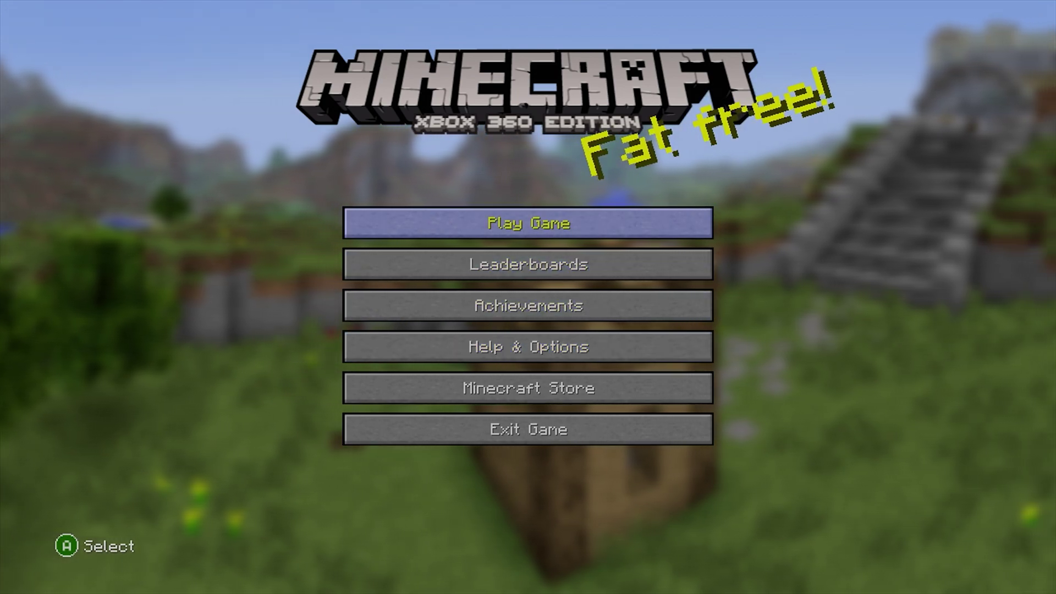
Start Play Game and sign in with the Xbox Live profile that has the golden egg picture
{"action": "key", "text": "Return"}
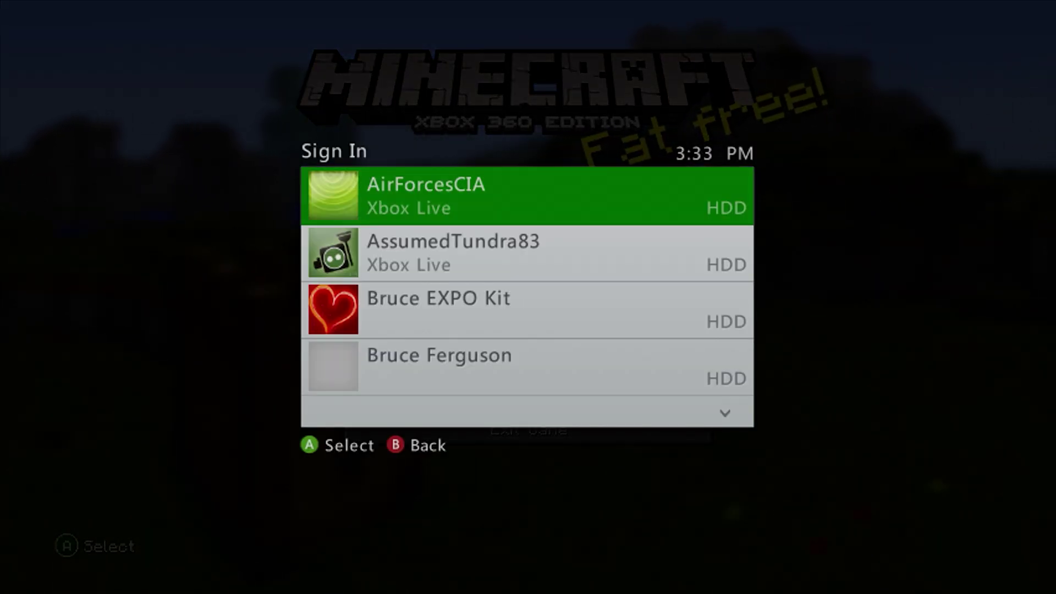
{"action": "key", "text": "Down"}
{"action": "key", "text": "Down"}
{"action": "key", "text": "Down"}
{"action": "key", "text": "Down"}
{"action": "key", "text": "Down"}
{"action": "key", "text": "Down"}
{"action": "key", "text": "Down"}
{"action": "key", "text": "Down"}
{"action": "key", "text": "Down"}
{"action": "key", "text": "Down"}
{"action": "key", "text": "Down"}
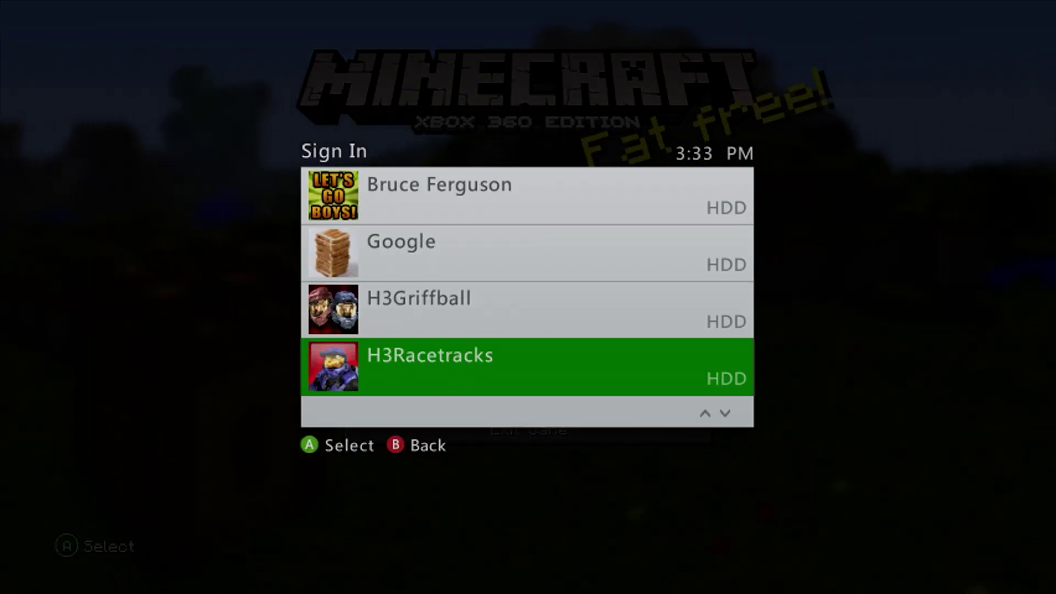
{"action": "key", "text": "Down"}
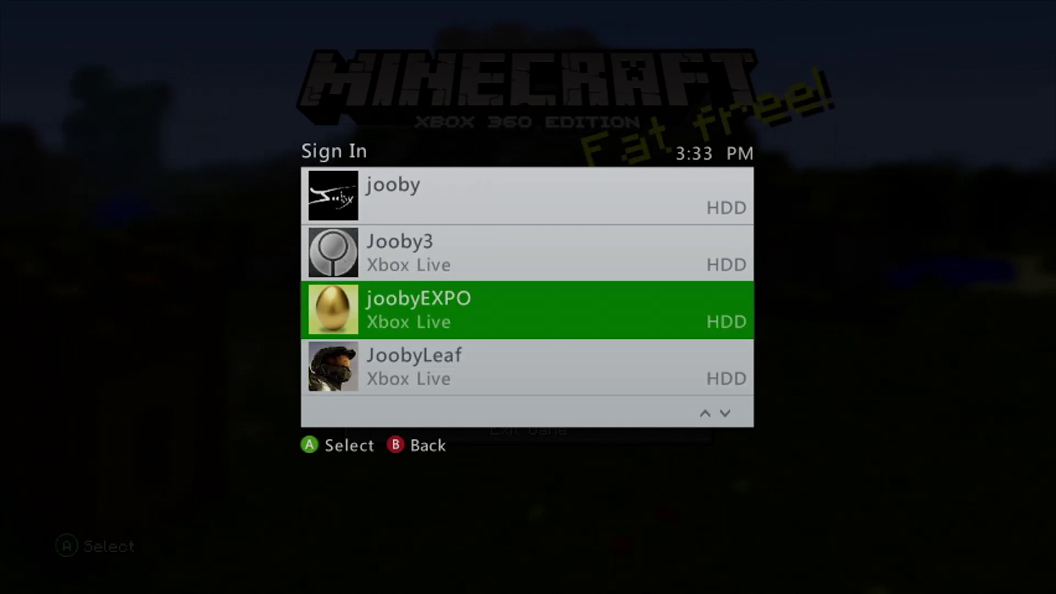
{"action": "key", "text": "Return"}
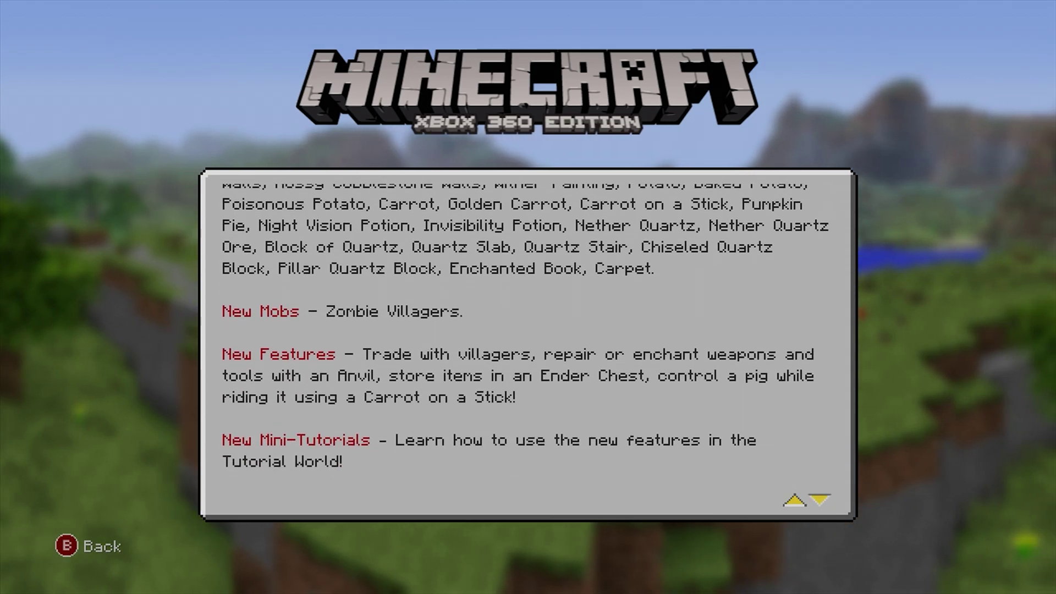
Check the game version on the Controls page and the title update number in the Xbox guide
{"action": "key", "text": "Down"}
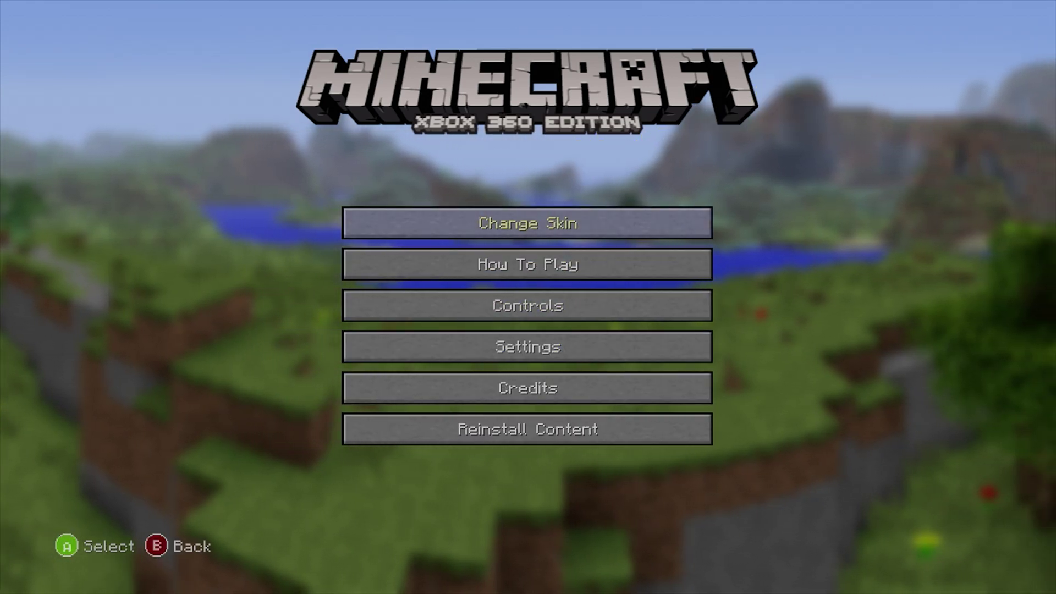
{"action": "key", "text": "Return"}
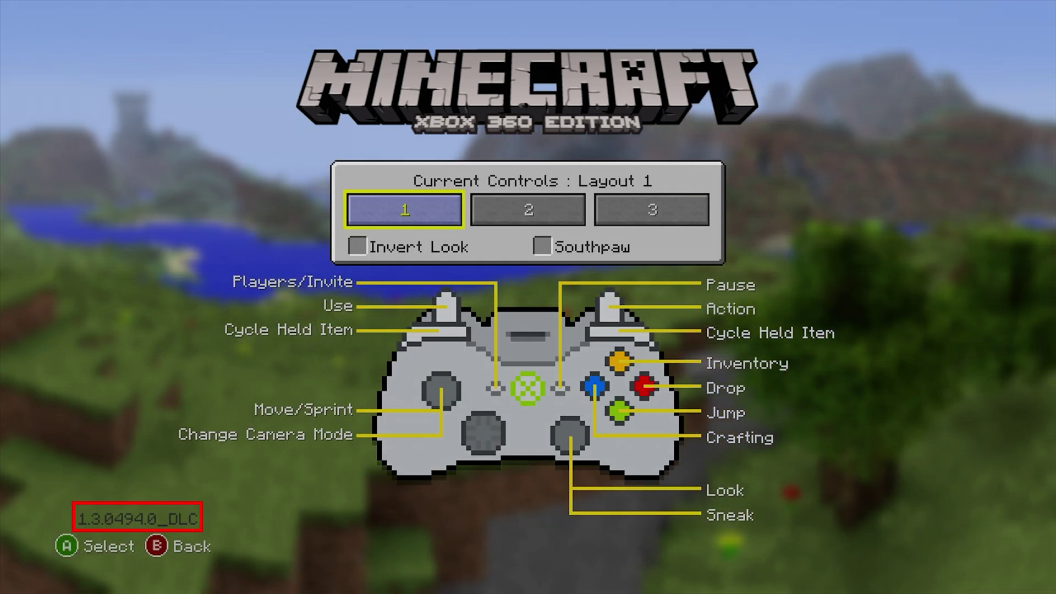
{"action": "key", "text": "super"}
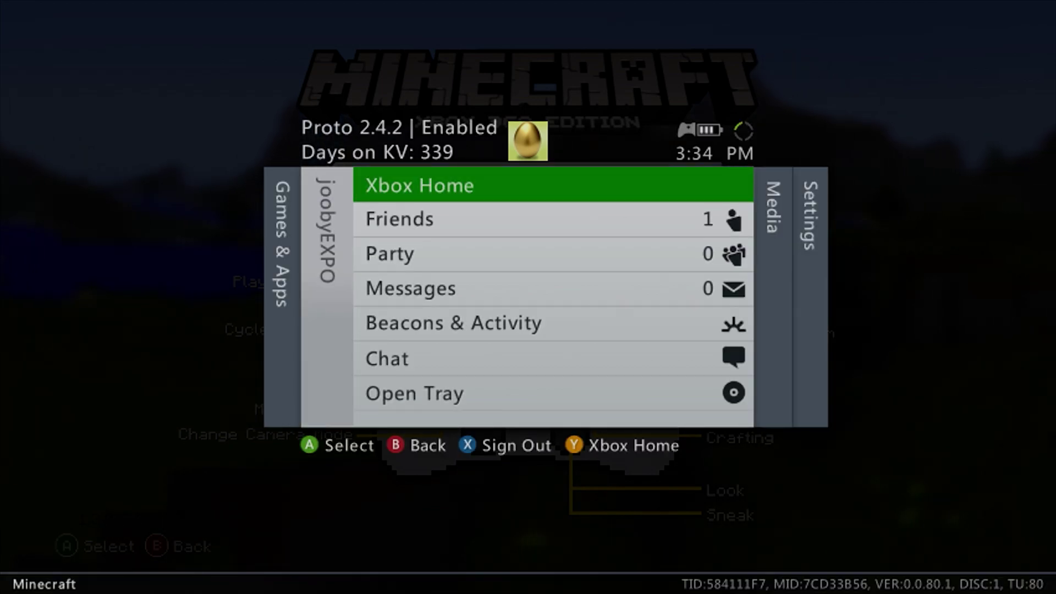
{"action": "key", "text": "Escape"}
{"action": "key", "text": "Escape"}
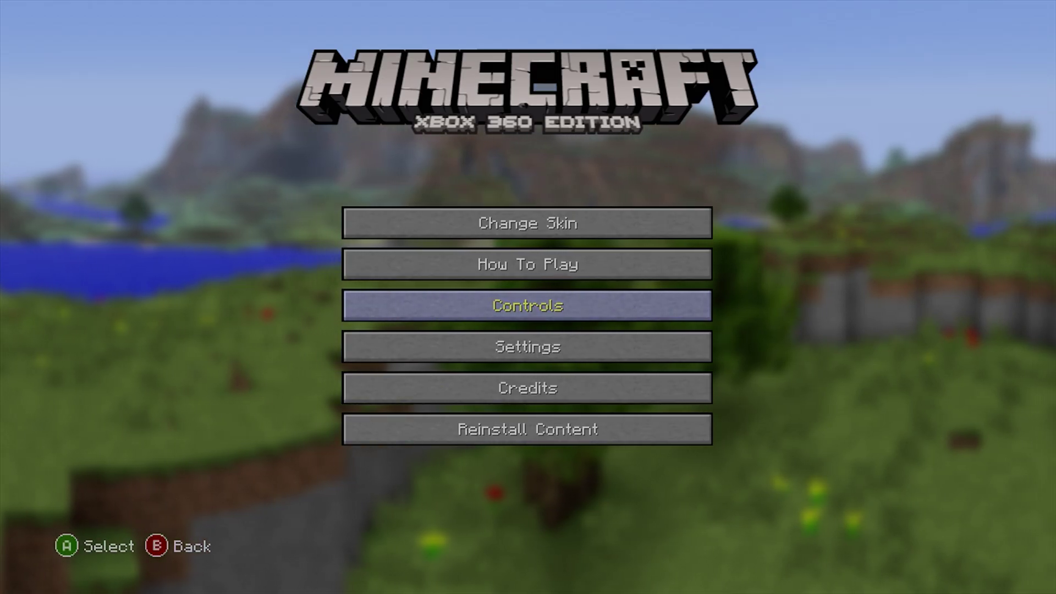
{"action": "key", "text": "Escape"}
Enter Play Game, choose Create New World and open the world name for editing
{"action": "key", "text": "Up"}
{"action": "key", "text": "Return"}
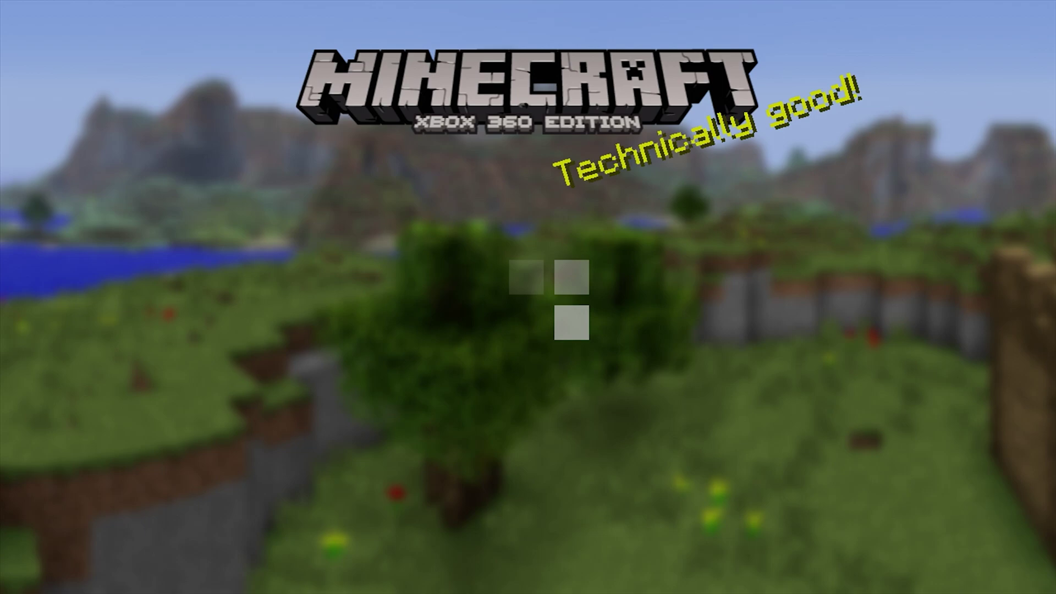
{"action": "key", "text": "Up"}
{"action": "key", "text": "Up"}
{"action": "key", "text": "Up"}
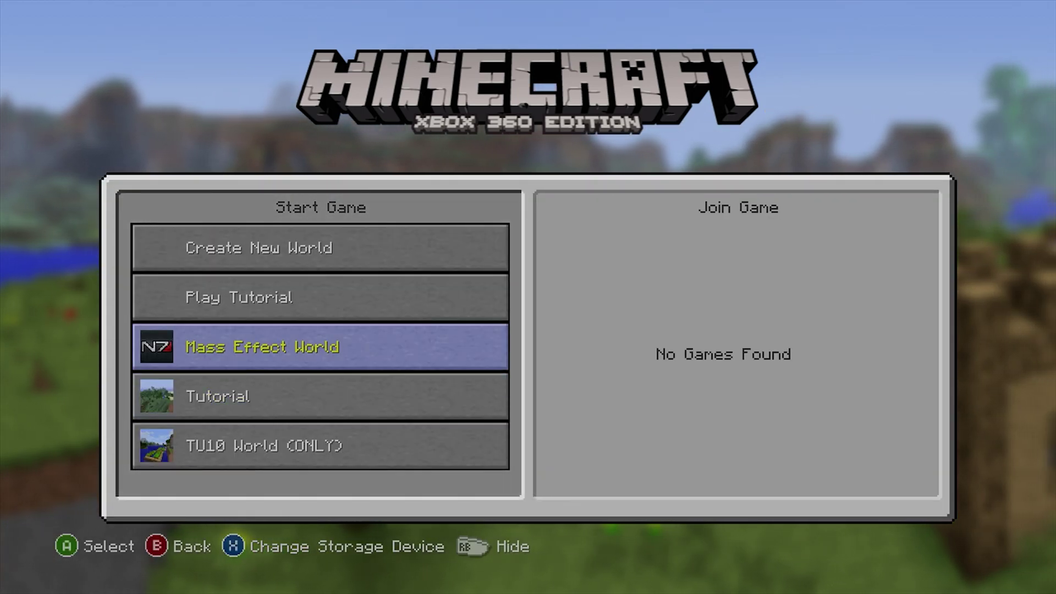
{"action": "key", "text": "Return"}
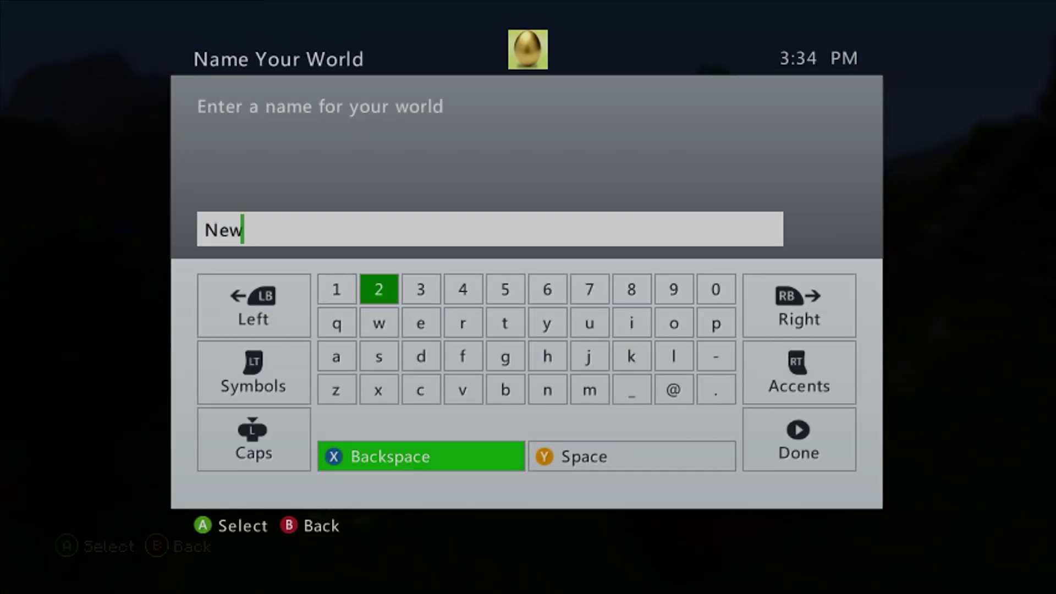
Clear the default world name and enter TU1 as the start of the new name
{"action": "key", "text": "Right"}
{"action": "key", "text": "Right"}
{"action": "key", "text": "Down"}
{"action": "key", "text": "BackSpace"}
{"action": "key", "text": "BackSpace"}
{"action": "key", "text": "BackSpace"}
{"action": "key", "text": "Right"}
{"action": "key", "text": "Return"}
{"action": "key", "text": "Right"}
{"action": "key", "text": "Right"}
{"action": "key", "text": "Return"}
{"action": "key", "text": "Left"}
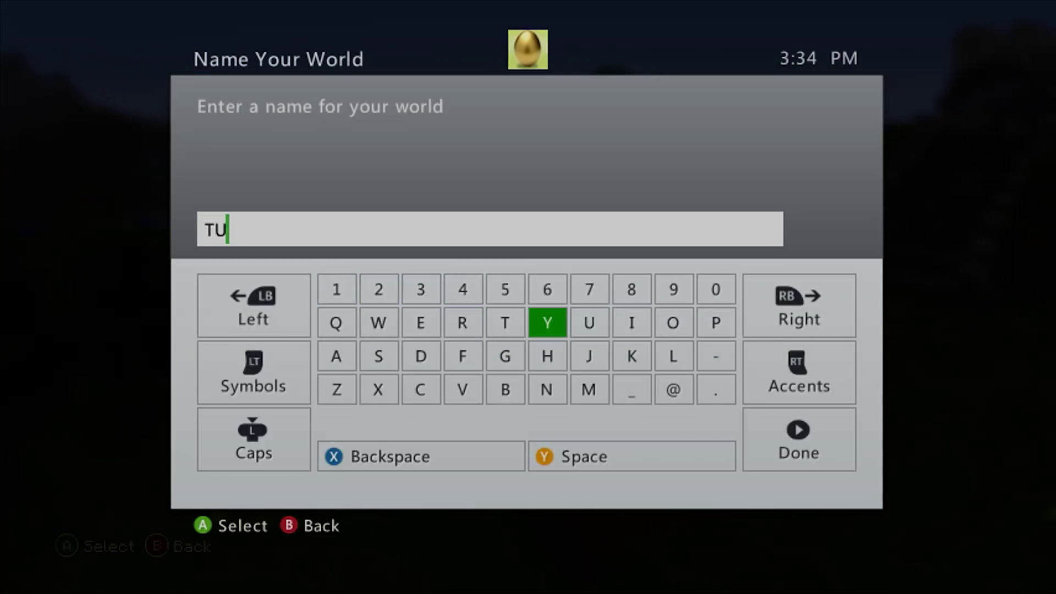
{"action": "key", "text": "Left"}
{"action": "key", "text": "Up"}
{"action": "key", "text": "Left"}
{"action": "key", "text": "Left"}
{"action": "key", "text": "Left"}
{"action": "key", "text": "Right"}
{"action": "key", "text": "Right"}
{"action": "key", "text": "Right"}
{"action": "key", "text": "Right"}
{"action": "key", "text": "Right"}
{"action": "key", "text": "Right"}
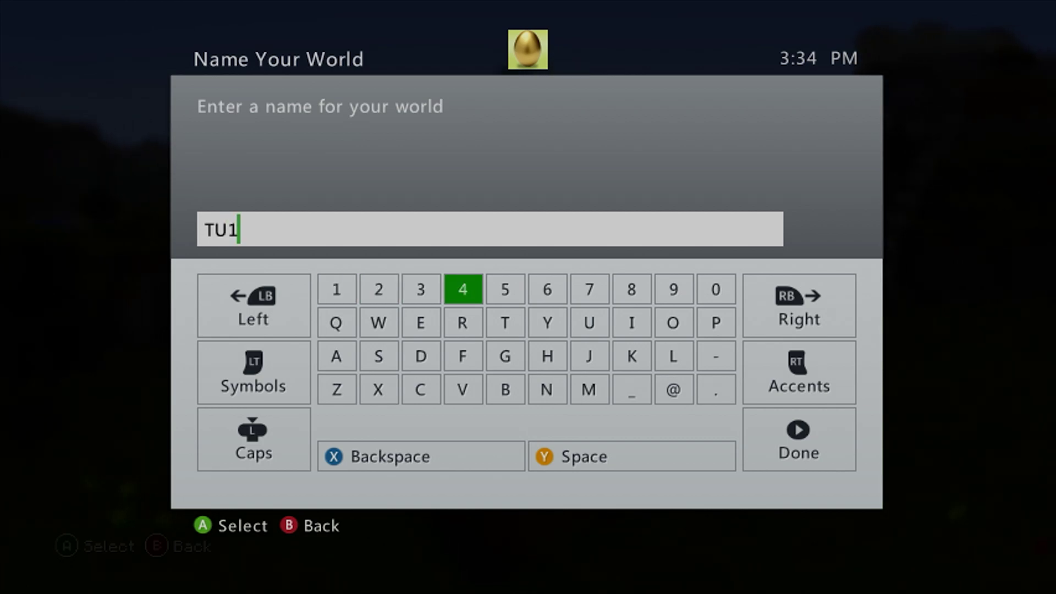